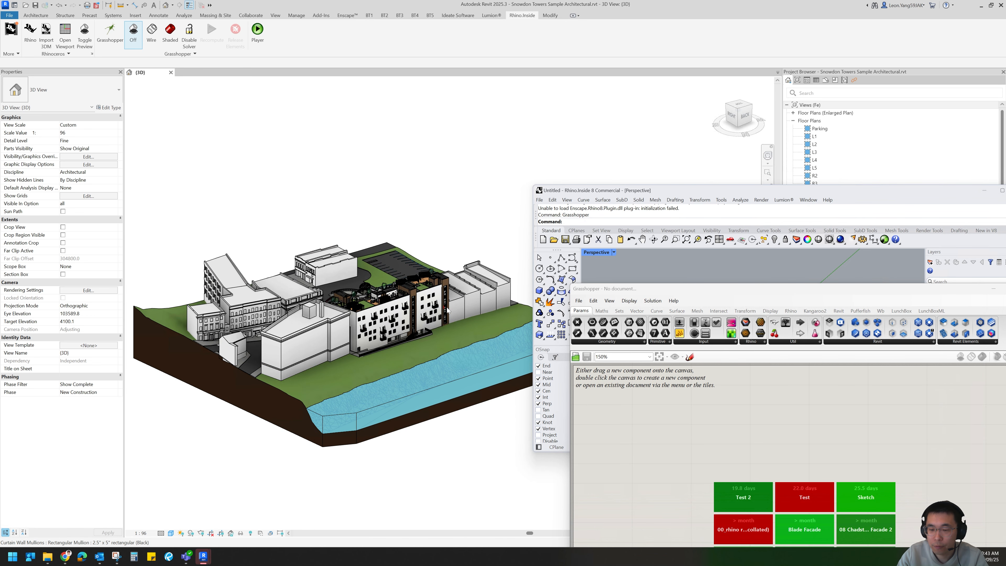
Arrange the Rhino and Grasshopper windows beside the Revit model and place a Graphical Element parameter on the empty canvas.
scroll(413, 301, up, 3)
drag(650, 193, 624, 111)
drag(705, 283, 628, 276)
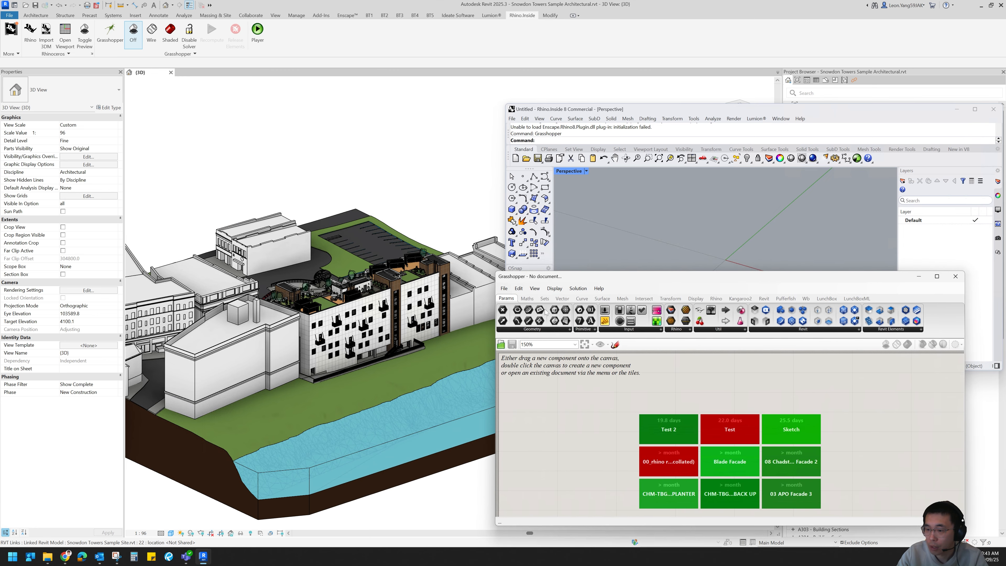
click(800, 330)
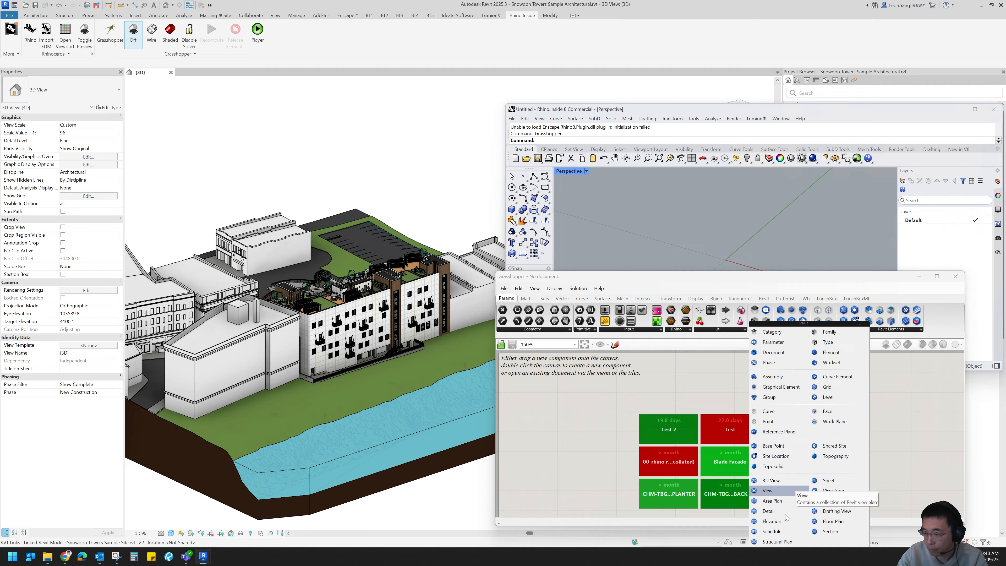
drag(794, 390, 622, 399)
Set one Graphical Element in the parameter by picking an element on the white building's river-facing facade.
right_click(621, 393)
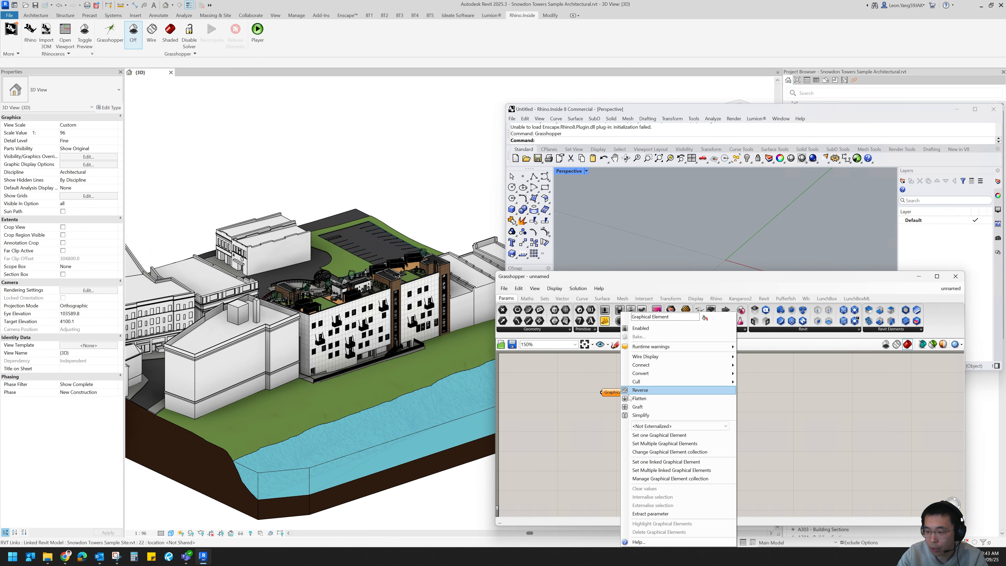
click(655, 436)
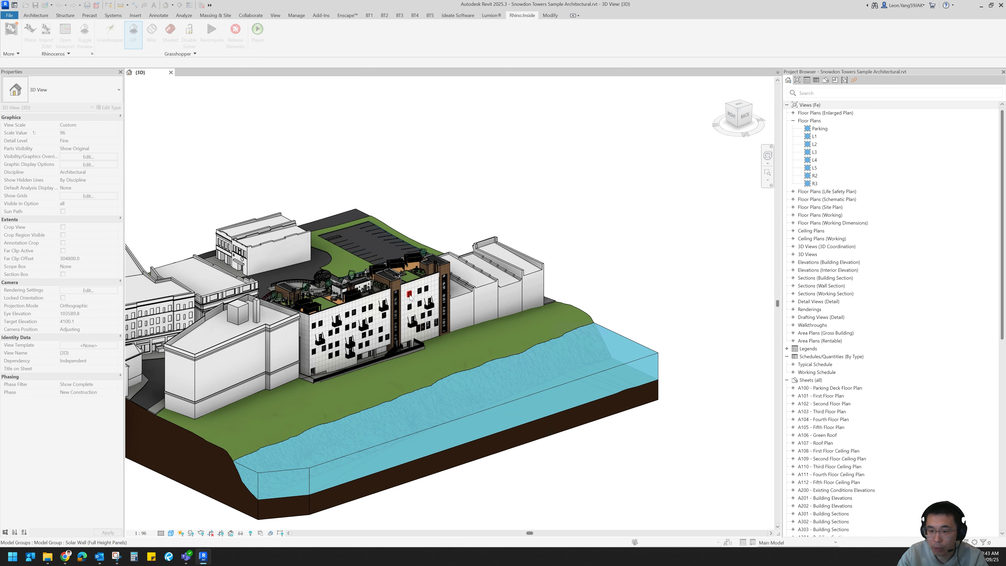
click(421, 285)
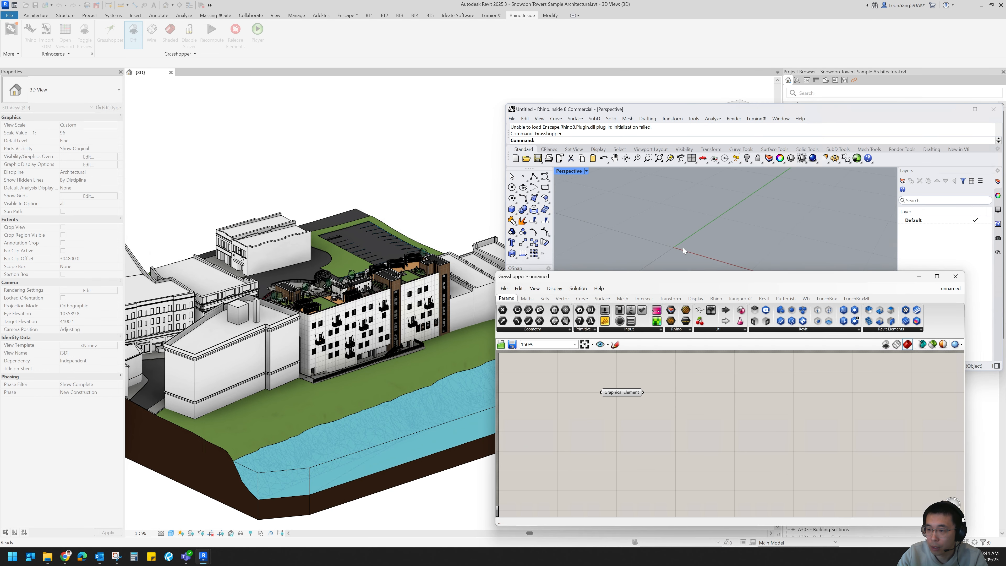
scroll(689, 248, down, 10)
scroll(689, 248, up, 6)
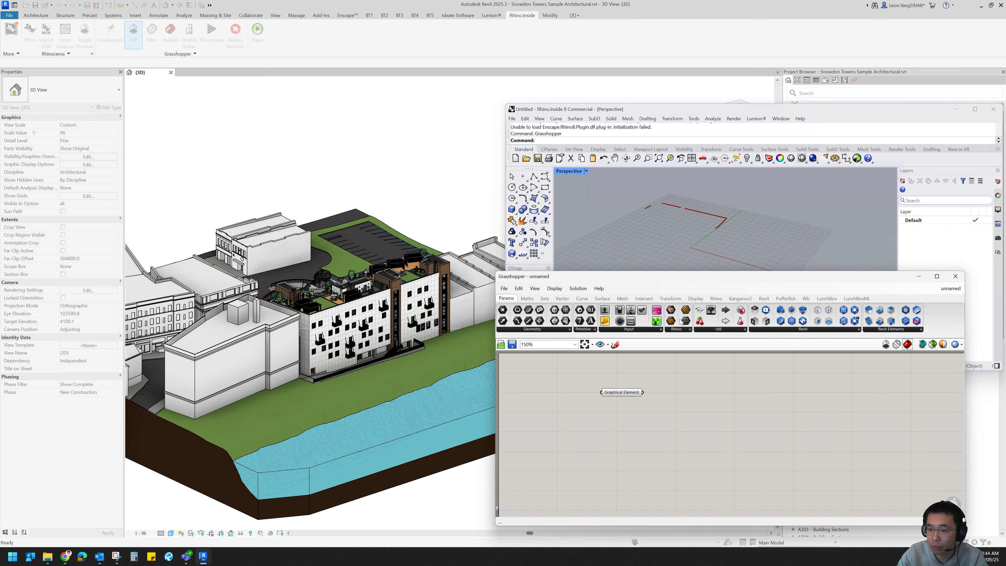
Reassign the Graphical Element parameter to the exterior wall with window openings on the white building and inspect its Rhino preview.
drag(693, 274, 680, 318)
right_click(606, 437)
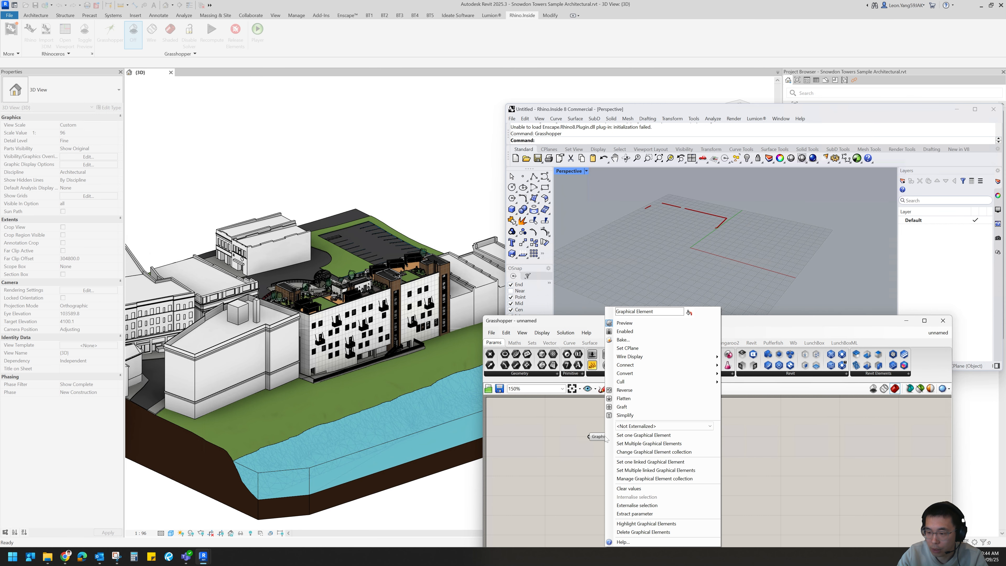
click(627, 437)
click(436, 288)
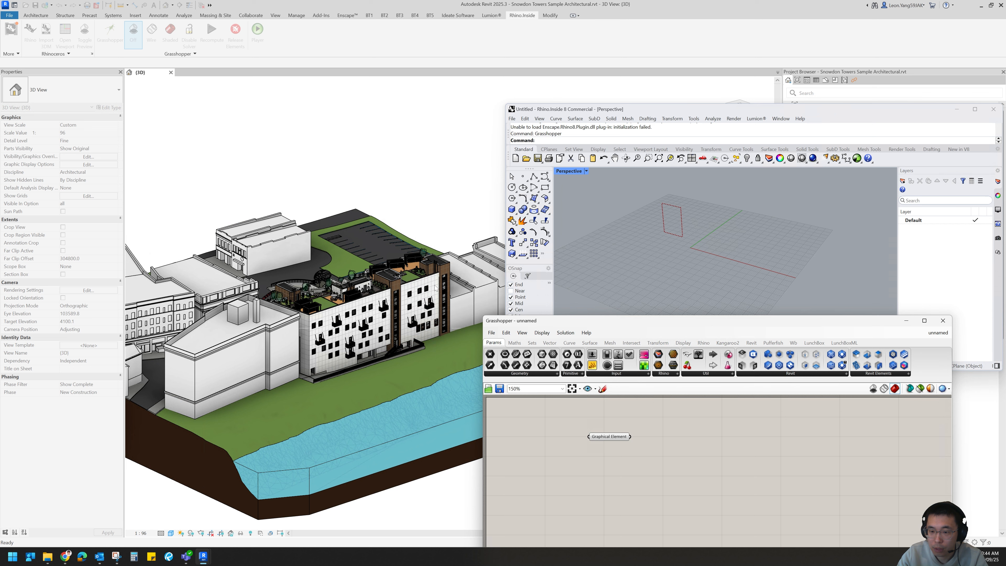
scroll(662, 216, up, 6)
right_drag(641, 235, 693, 238)
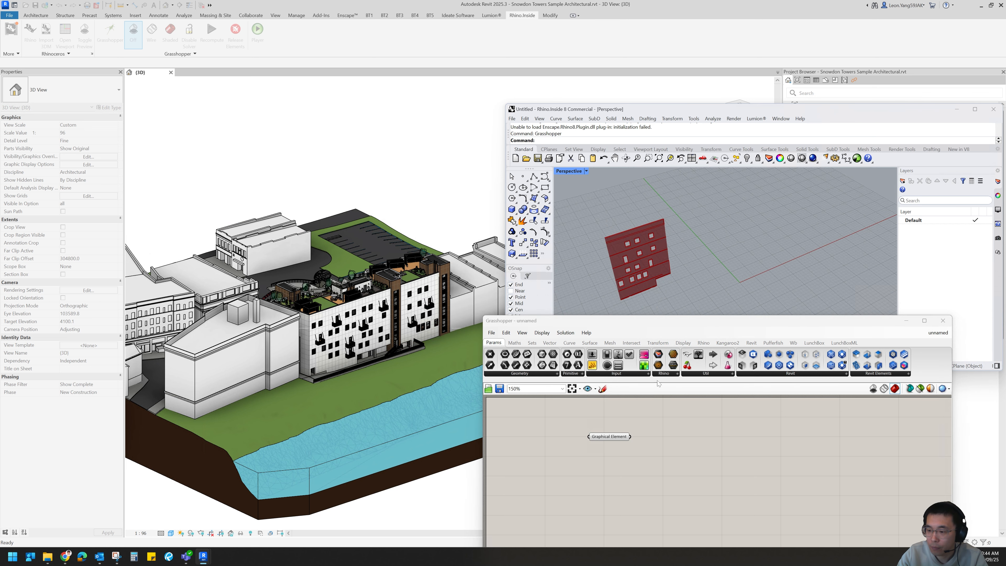
Search for the Element Geometry component and place it beside the Graphical Element parameter.
double_click(668, 453)
text(ele)
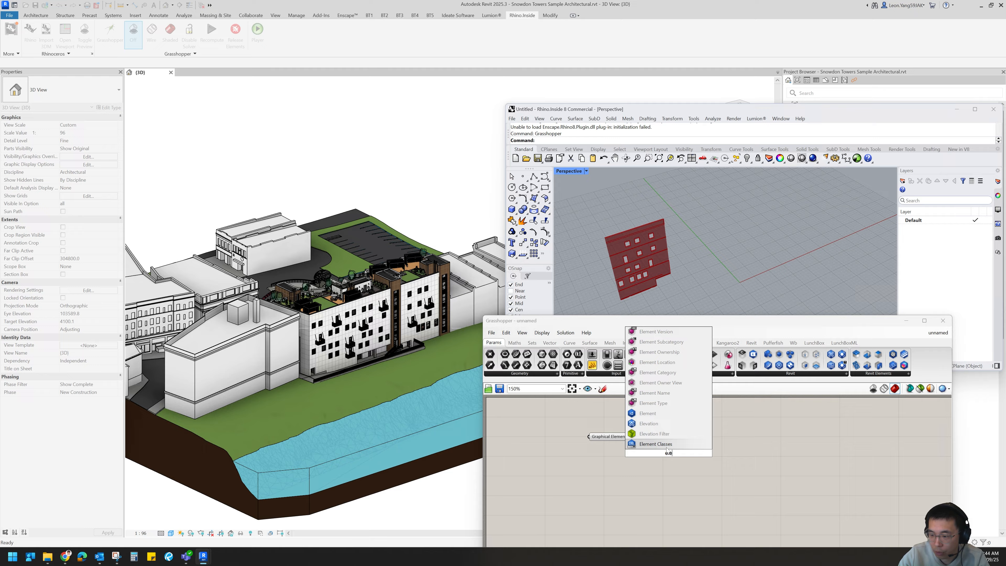
text(ment geo)
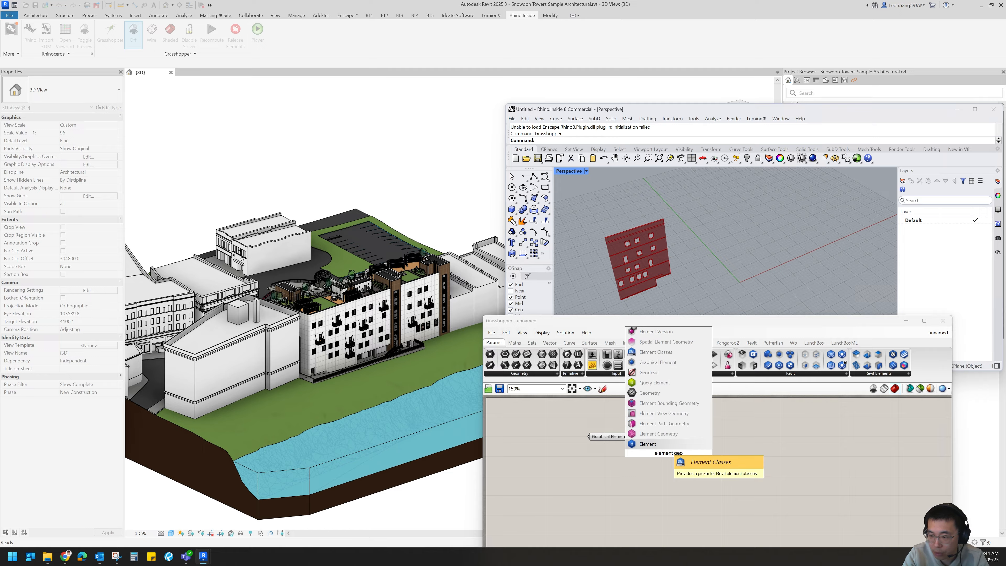
text(metry)
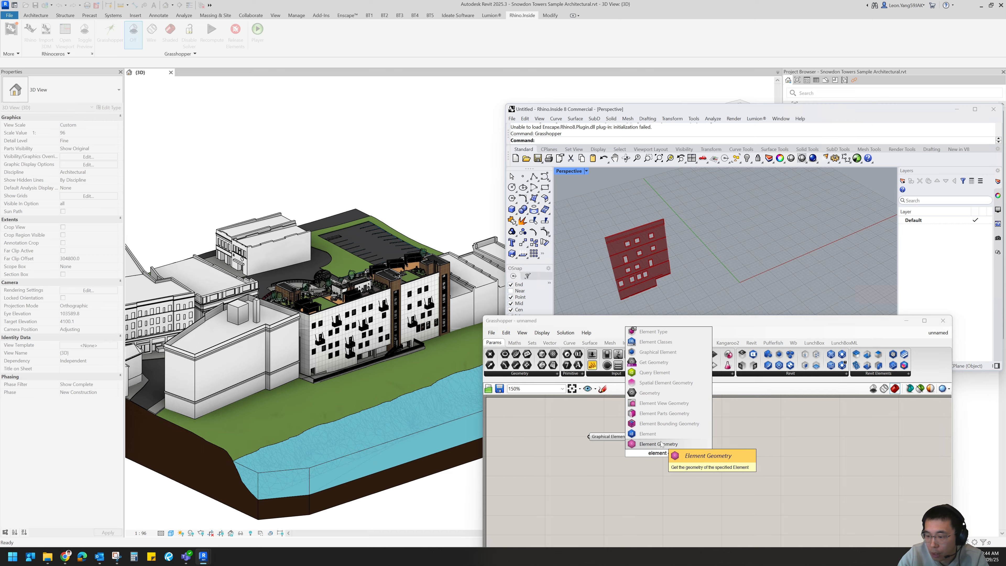
click(661, 444)
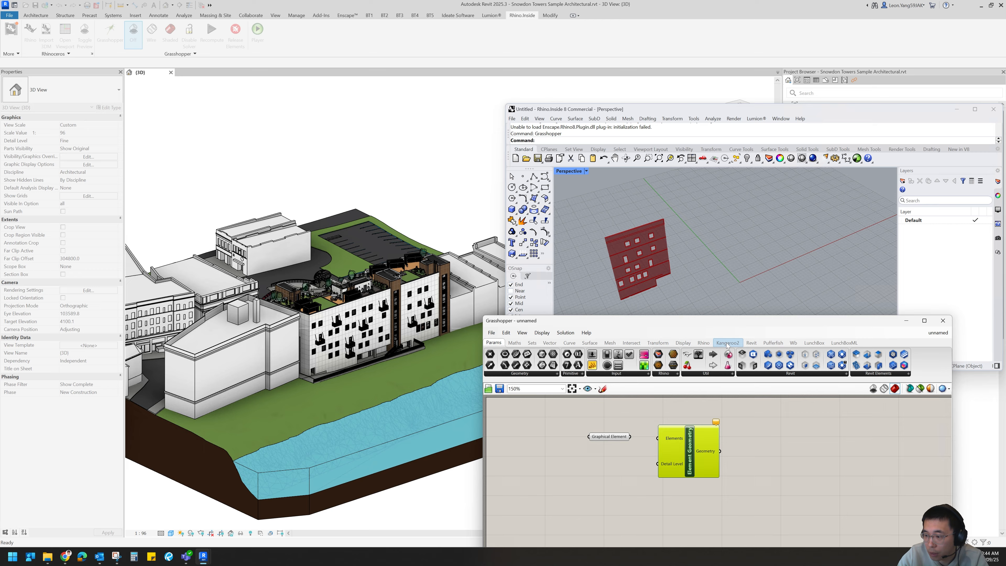
Replace the Element Geometry component with a new one from the Revit element components and feed the Graphical Element into its Elements input.
click(751, 343)
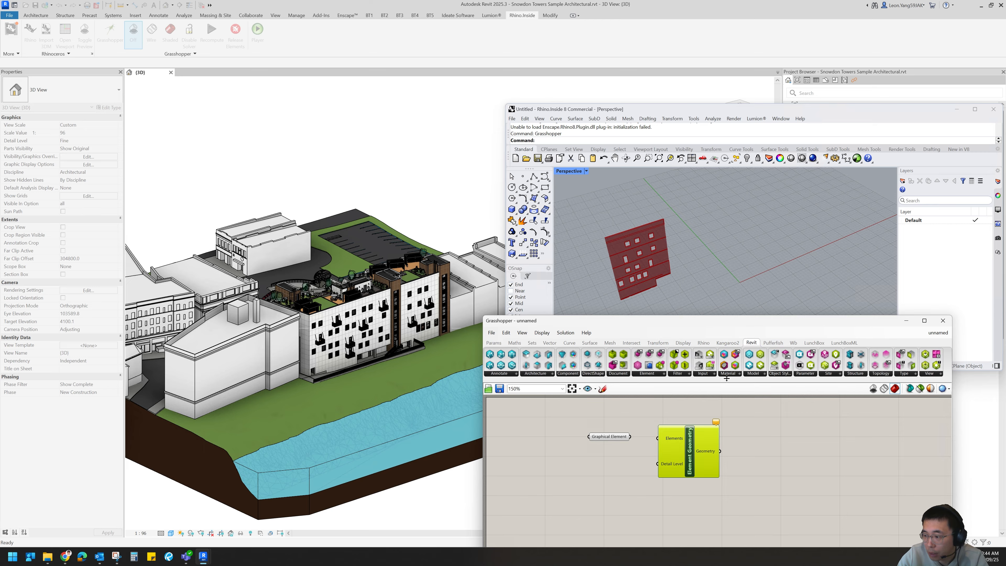
click(650, 373)
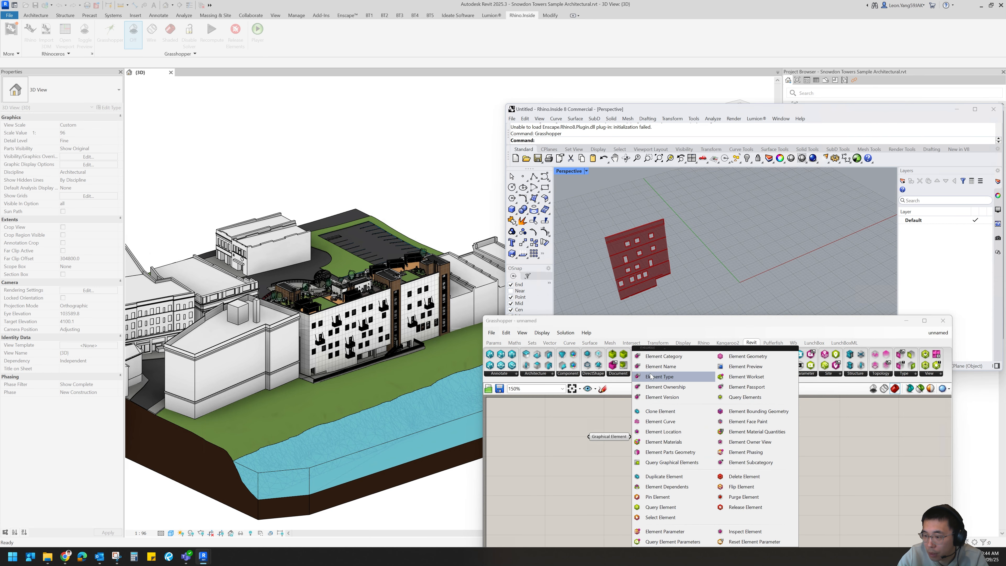
click(750, 356)
click(773, 453)
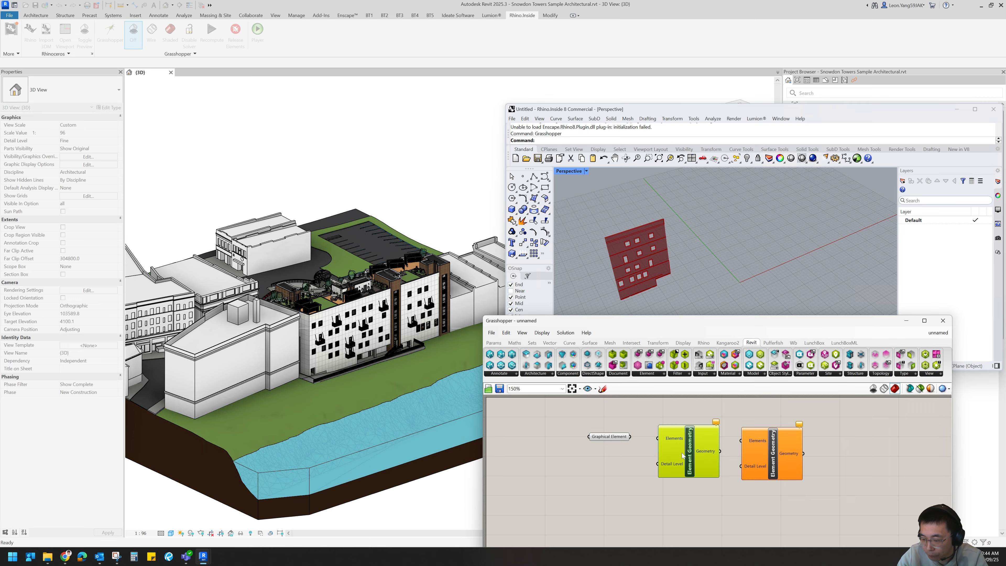
key(Delete)
drag(748, 449, 673, 440)
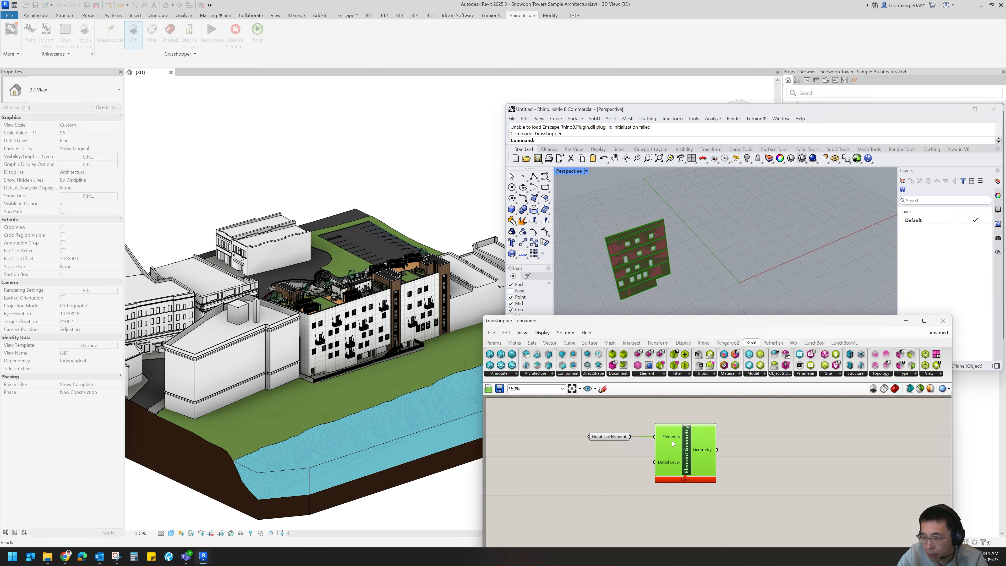
Add a Panel below the Graphical Element parameter and connect the parameter's output to it.
double_click(637, 471)
text(//)
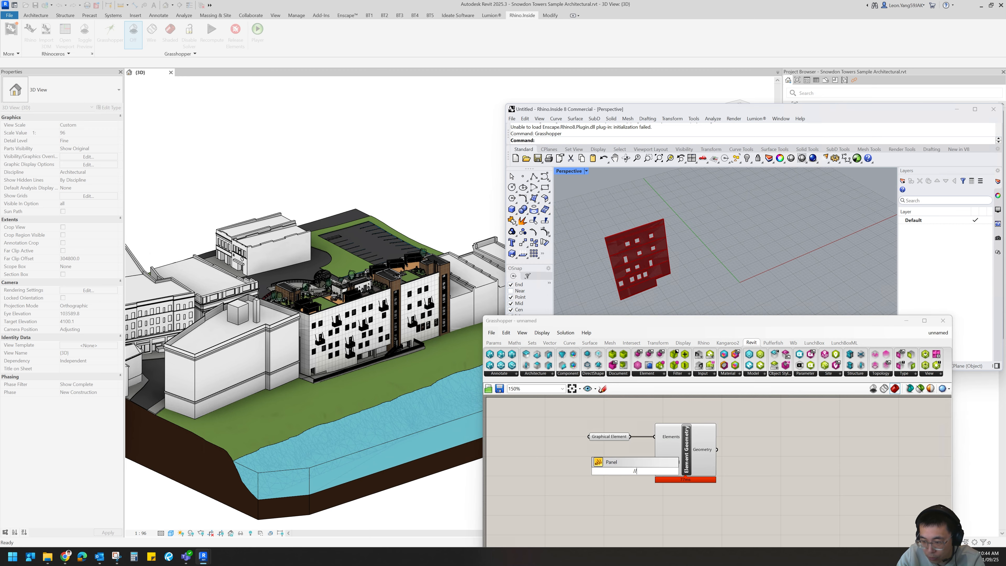
key(Return)
drag(630, 436, 602, 471)
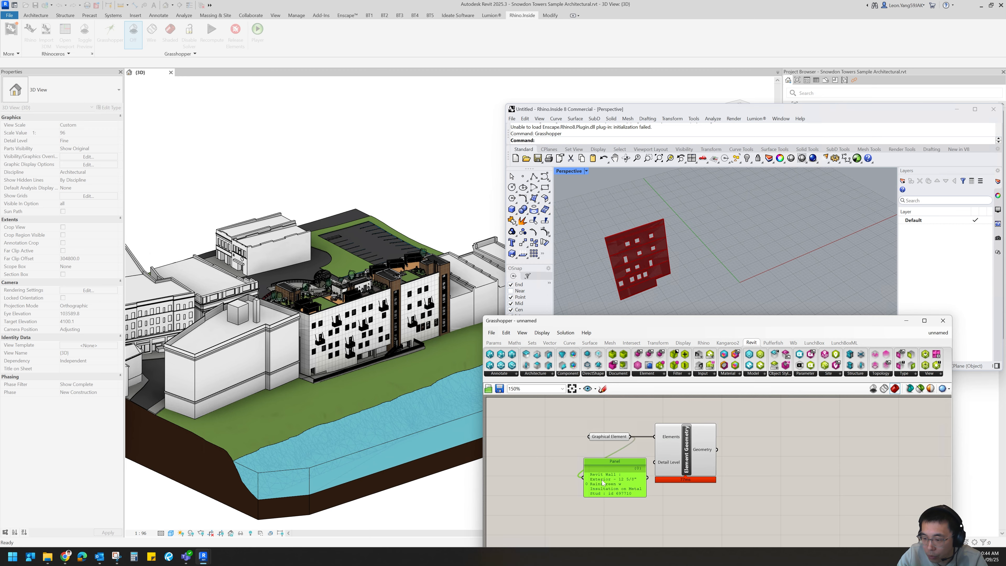
Duplicate the panel, place the copy beyond Element Geometry, and connect it to the Geometry output.
key(ctrl+c)
key(ctrl+v)
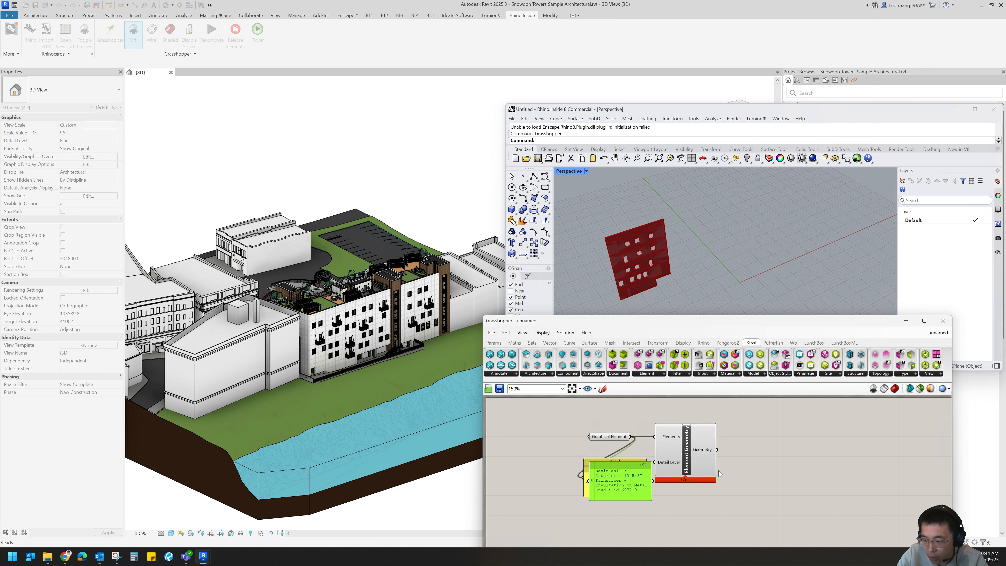
drag(630, 484, 798, 461)
scroll(701, 257, down, 4)
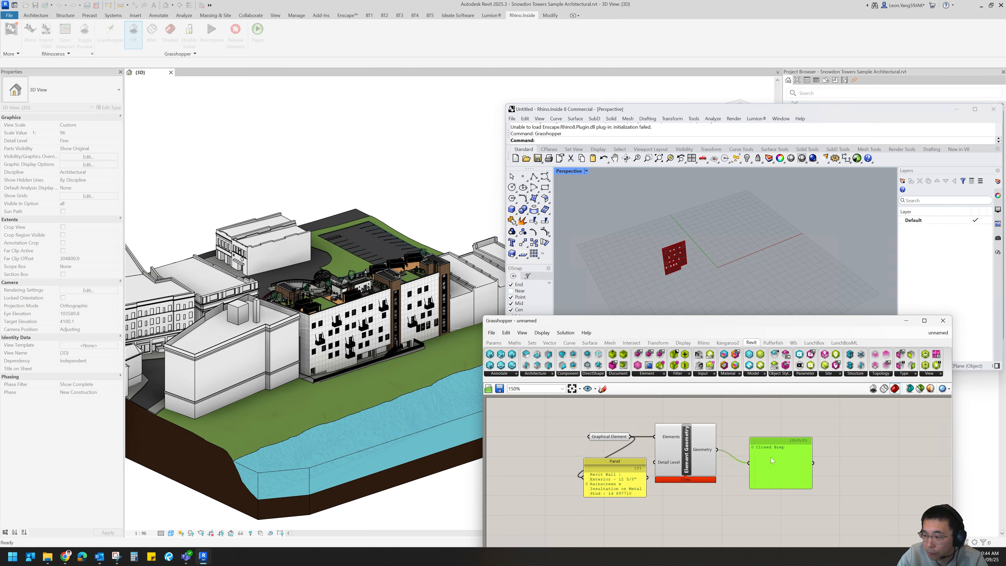
Add a Geometry parameter fed by the Geometry output of the Element Geometry component.
double_click(729, 436)
text(geo)
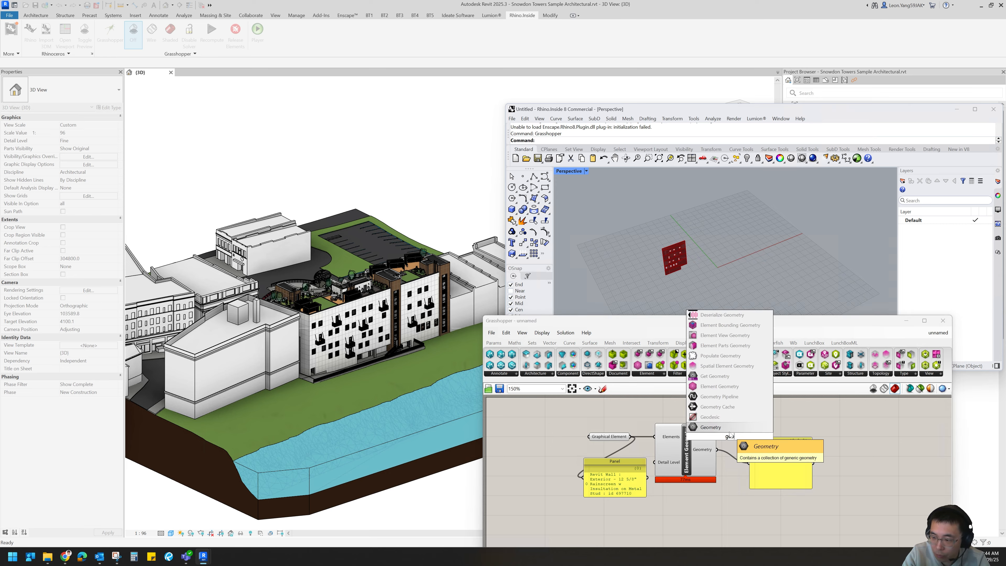
click(730, 432)
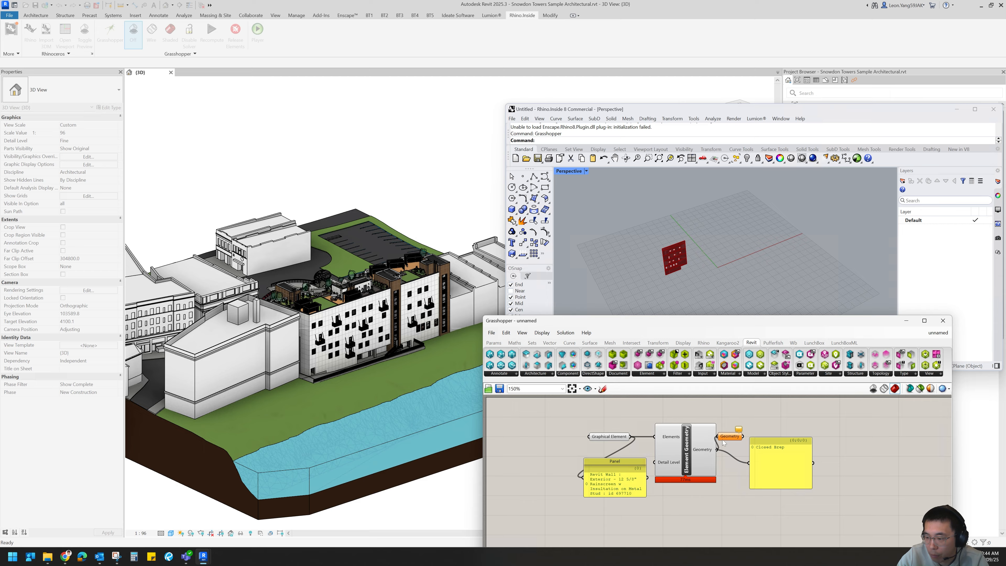
Bake the Geometry parameter's wall into Rhino on the Default layer.
right_click(729, 438)
click(743, 426)
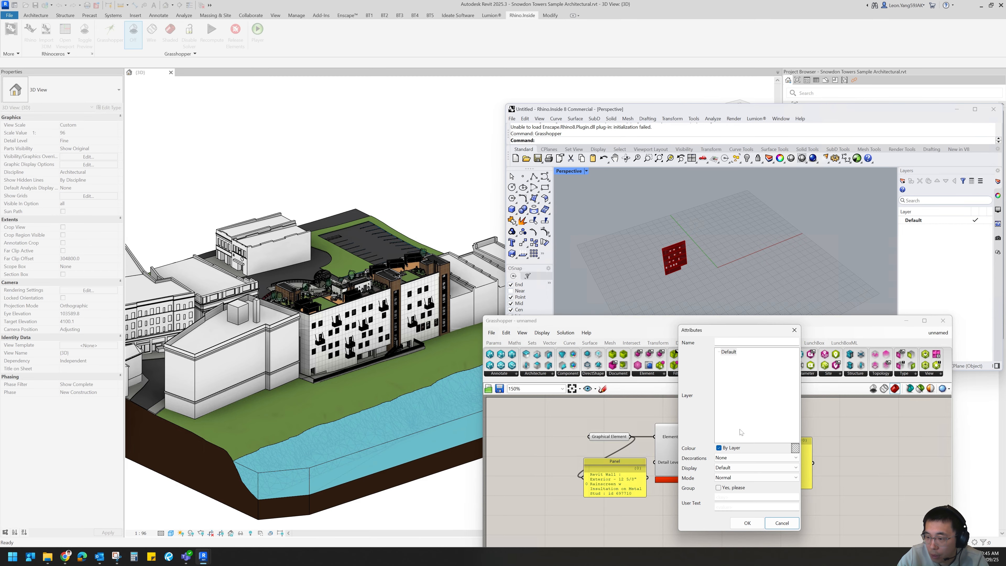
click(728, 352)
click(747, 523)
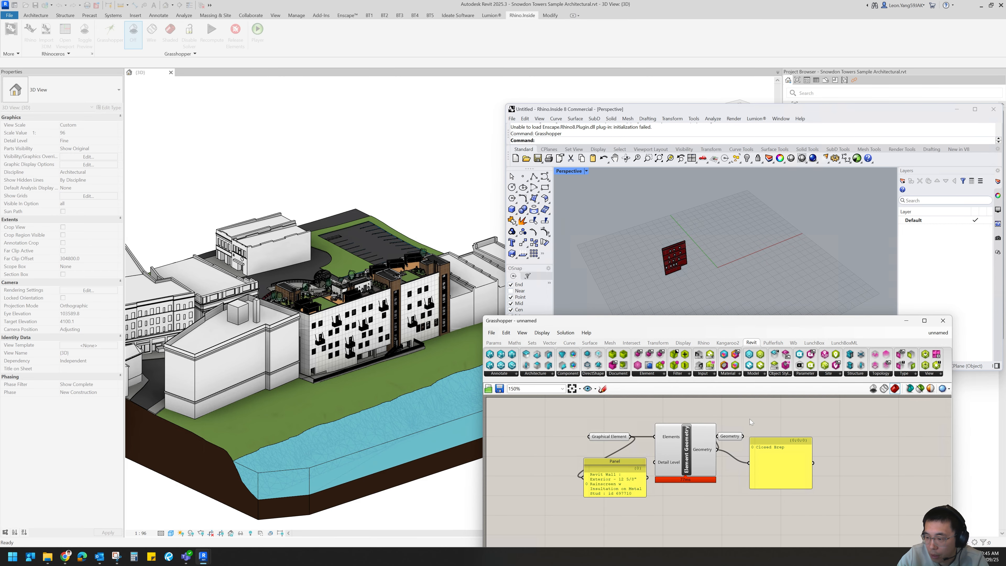
Move the baked wall polysurface away from the Grasshopper preview in Rhino, and delete it.
click(688, 246)
drag(694, 250, 765, 244)
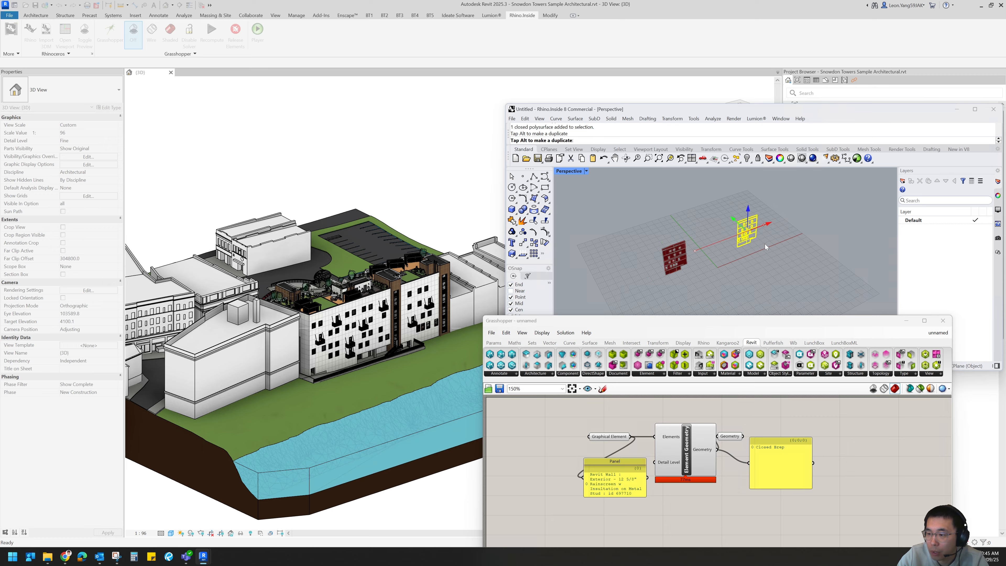
click(776, 270)
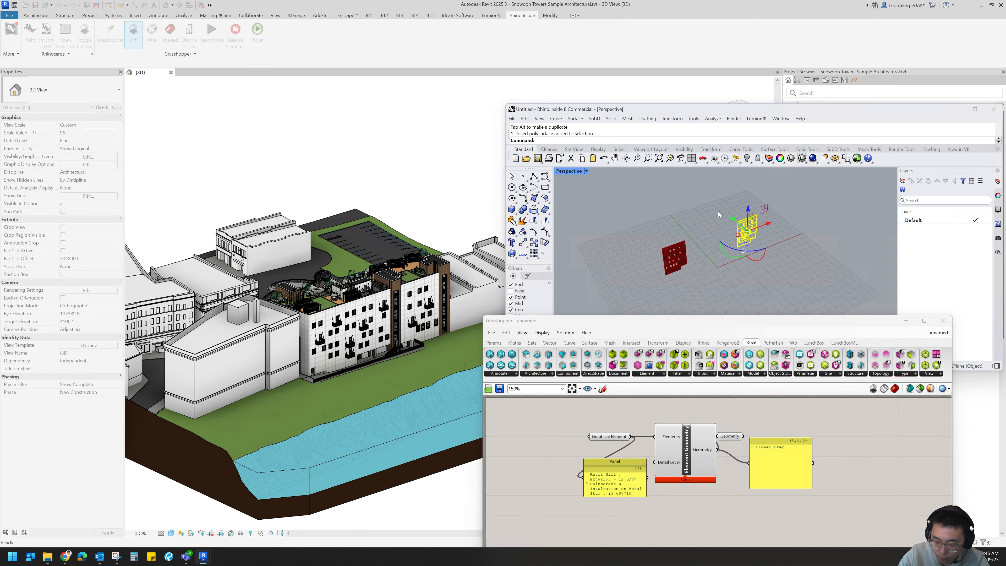
key(Delete)
Add an Element Curve component below Element Geometry and connect the Graphical Element to its Element input.
drag(742, 438, 758, 437)
click(651, 374)
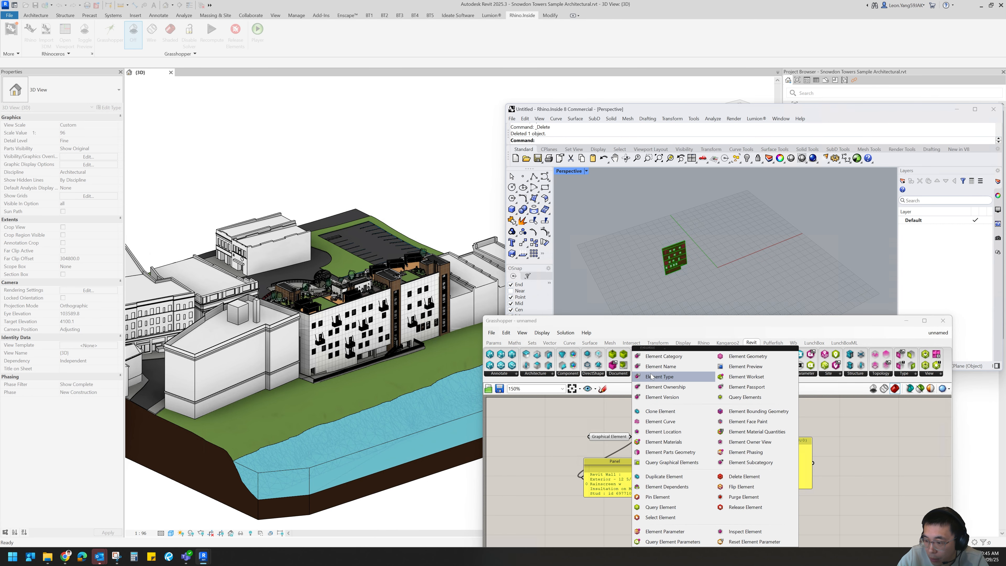
drag(676, 425, 703, 523)
right_drag(644, 457, 663, 426)
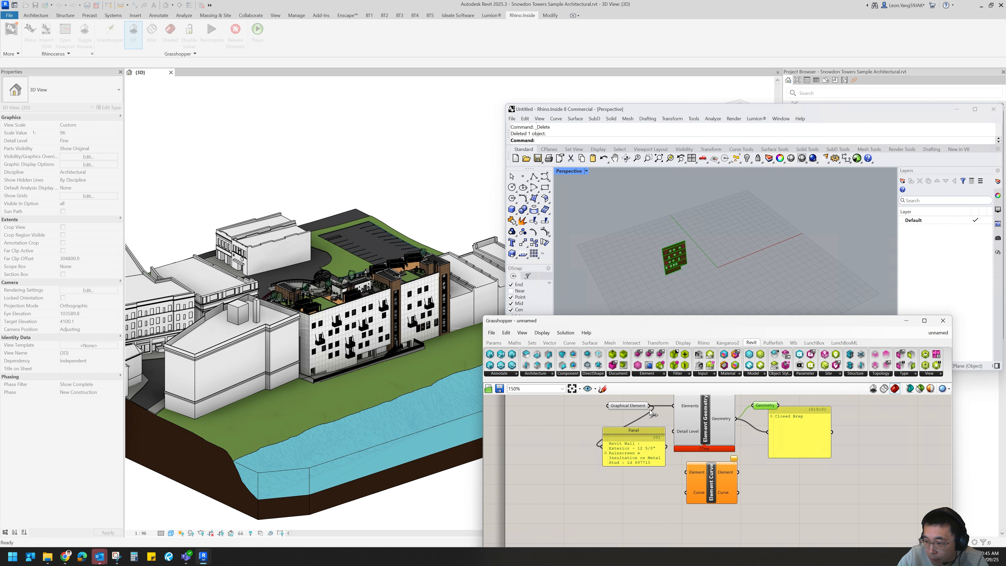
drag(682, 452, 687, 468)
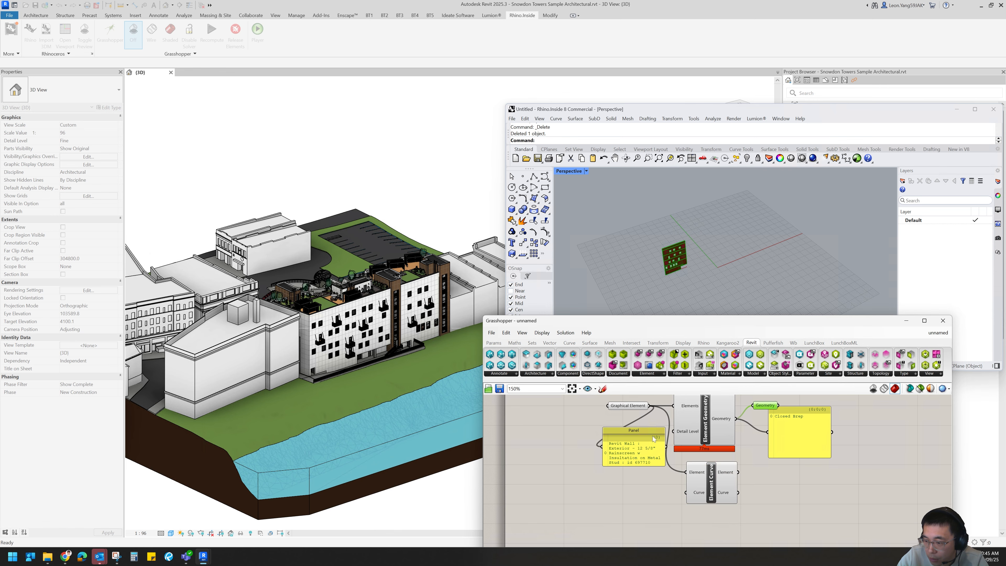
Tidy the Element Curve component and the wall panel, and rewire the geometry output panel to the Curve output.
right_drag(717, 459, 692, 472)
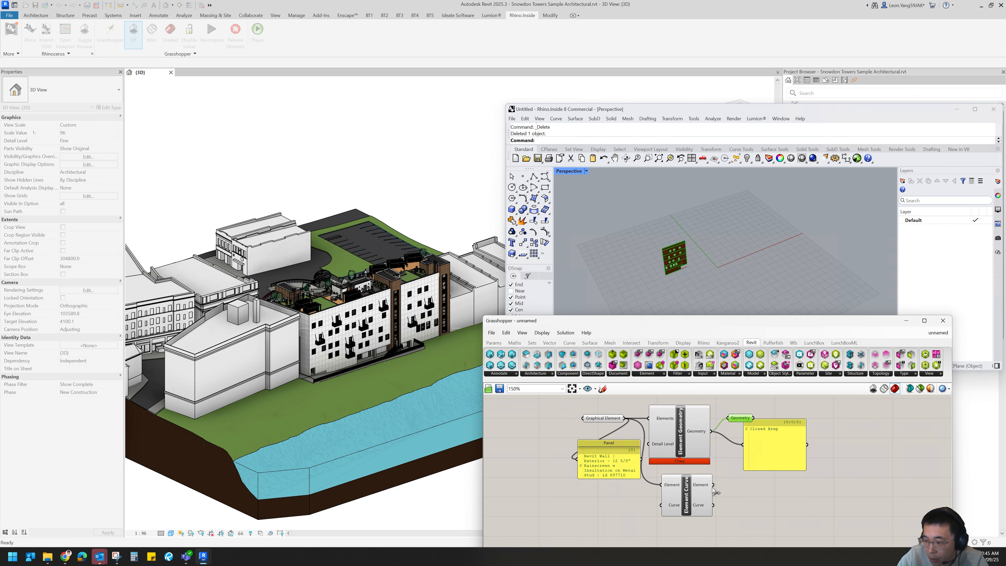
click(690, 493)
drag(628, 463, 624, 472)
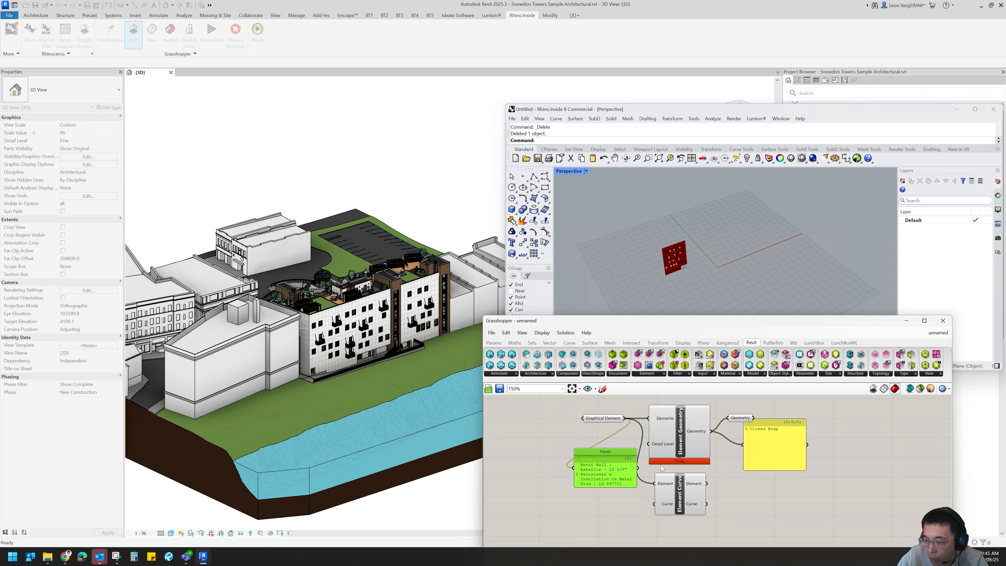
drag(707, 504, 762, 501)
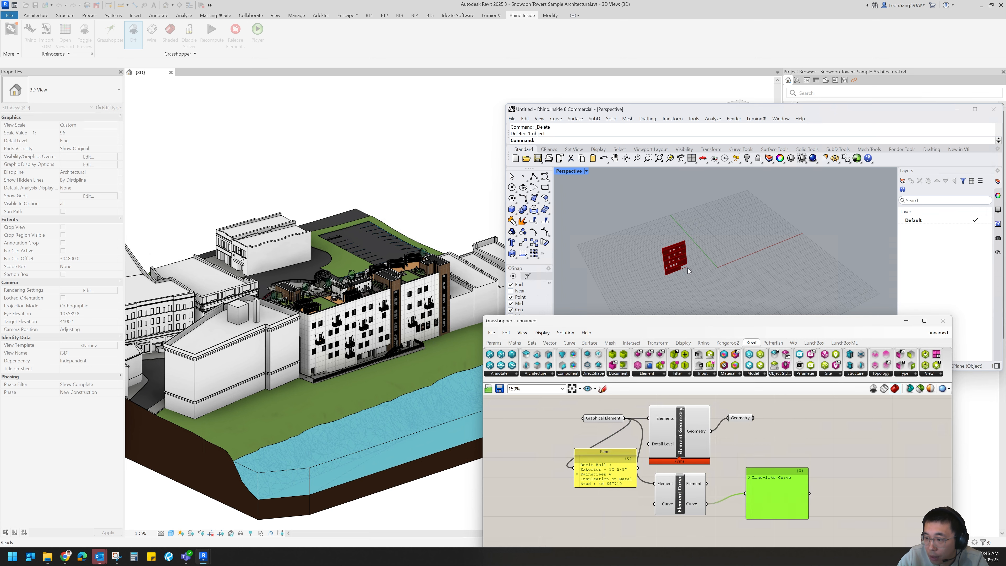
Duplicate the Geometry parameter below the original and feed it from the Element Curve component's Curve output.
scroll(688, 267, up, 3)
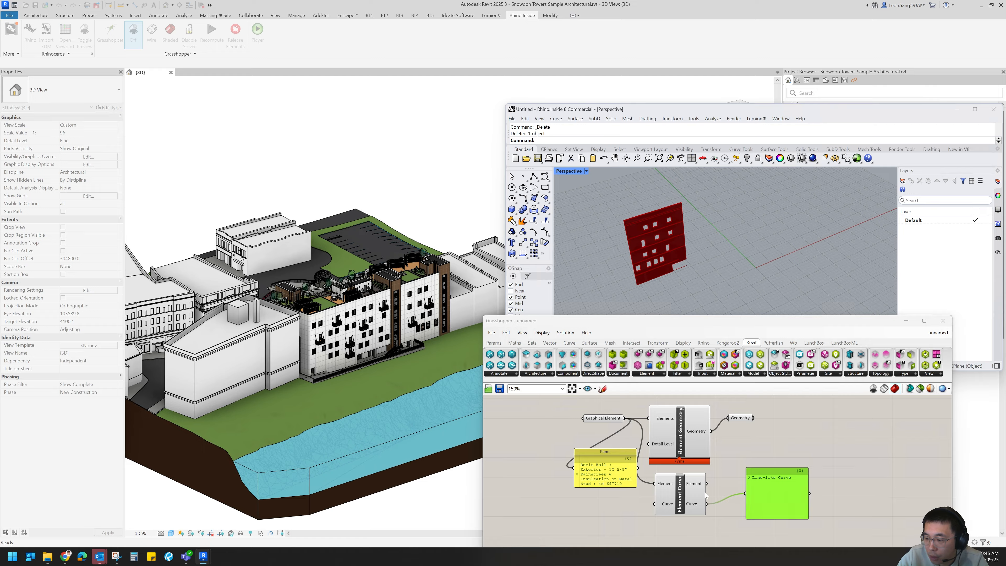
click(741, 418)
alt+drag(743, 423, 736, 457)
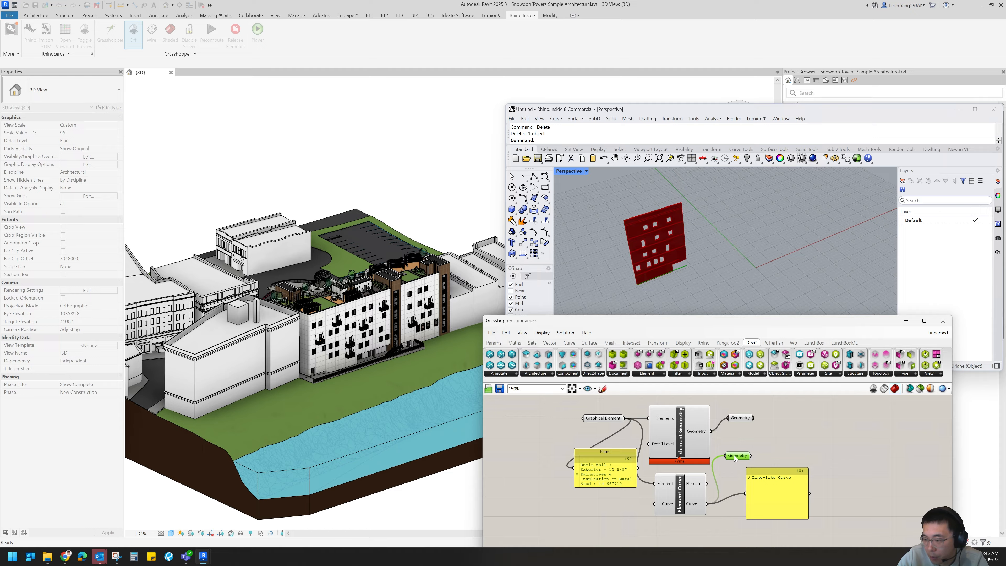
Bake the wall's location curve into Rhino from the Geometry parameter fed by Element Curve.
right_click(736, 456)
click(755, 427)
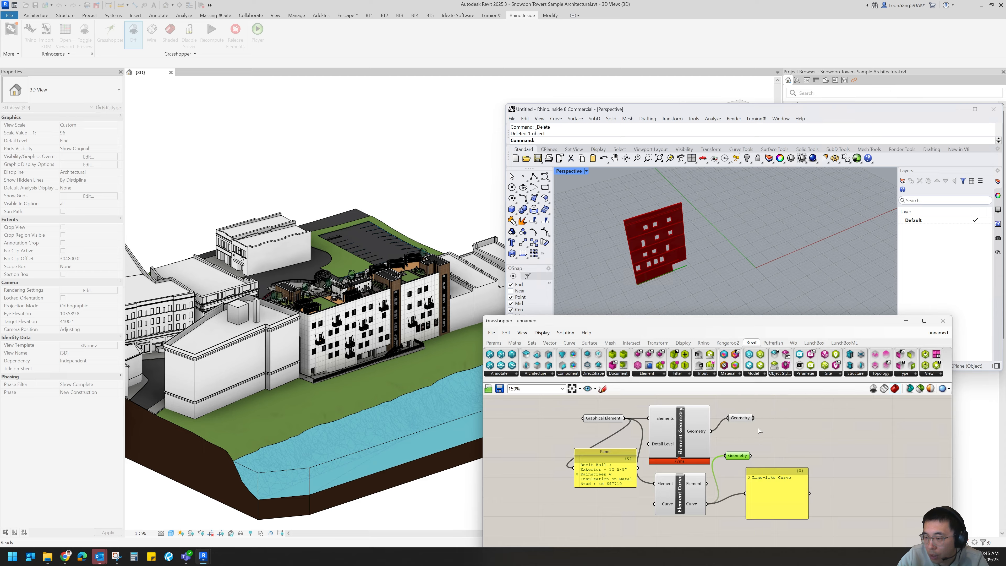
click(746, 351)
click(765, 522)
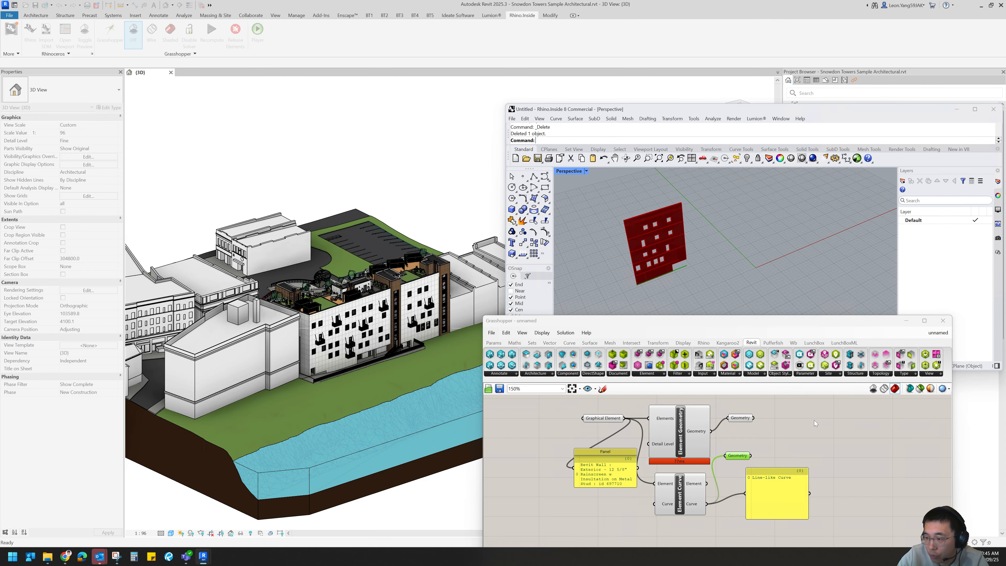
Move the baked location curve in Rhino away from the wall preview, toward the origin.
click(676, 266)
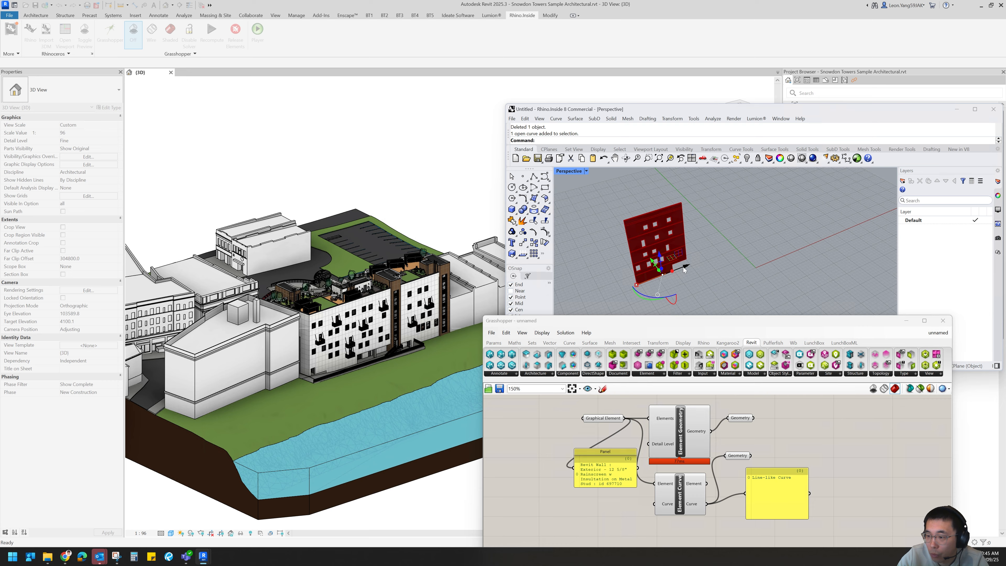
drag(683, 267, 767, 241)
click(774, 263)
right_drag(734, 198, 744, 223)
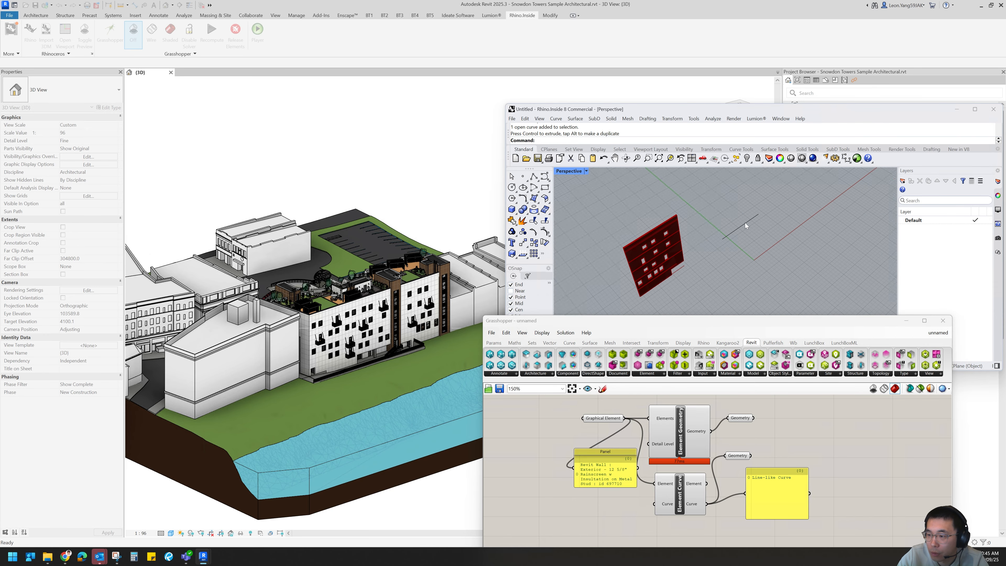
Shift the Graphical Element parameter and wall panel farther from the element components, and raise the Grasshopper window for more canvas space.
drag(611, 452, 604, 459)
shift+drag(599, 420, 546, 420)
right_drag(611, 441, 675, 427)
scroll(674, 427, down, 3)
drag(738, 320, 738, 277)
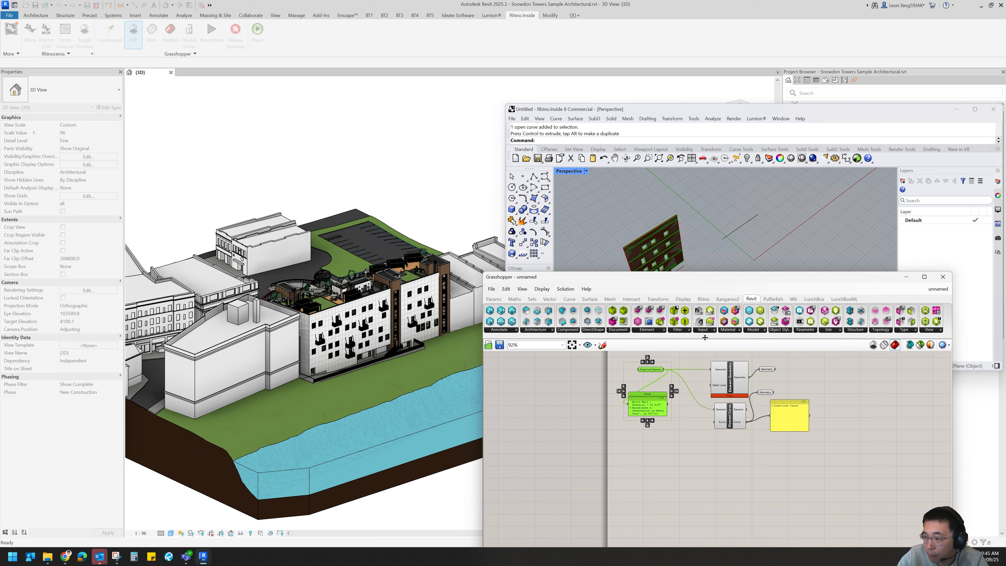
Add a Select Element component below the wall panel and delete the mistakenly added Query Element component.
click(651, 330)
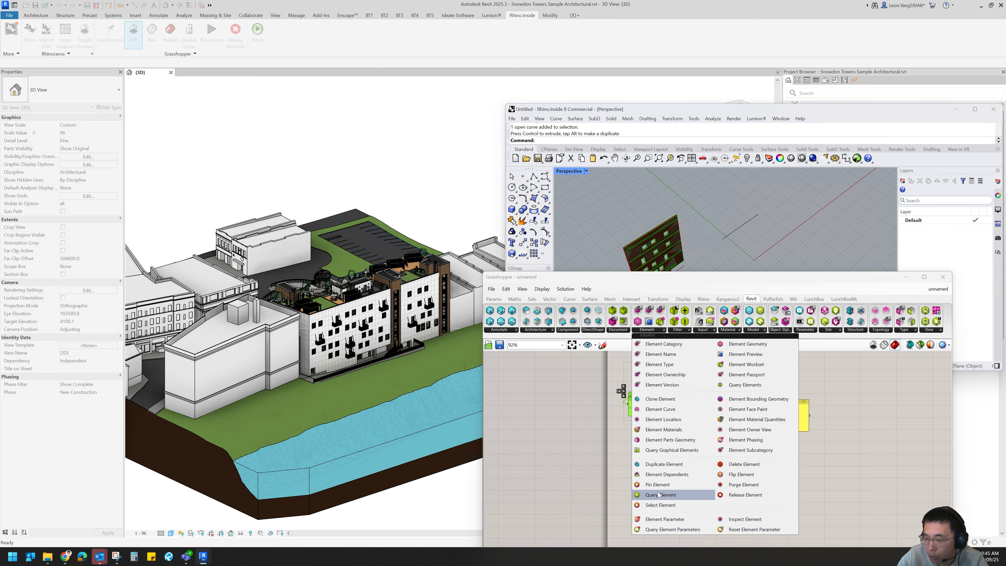
click(658, 494)
click(658, 501)
click(652, 330)
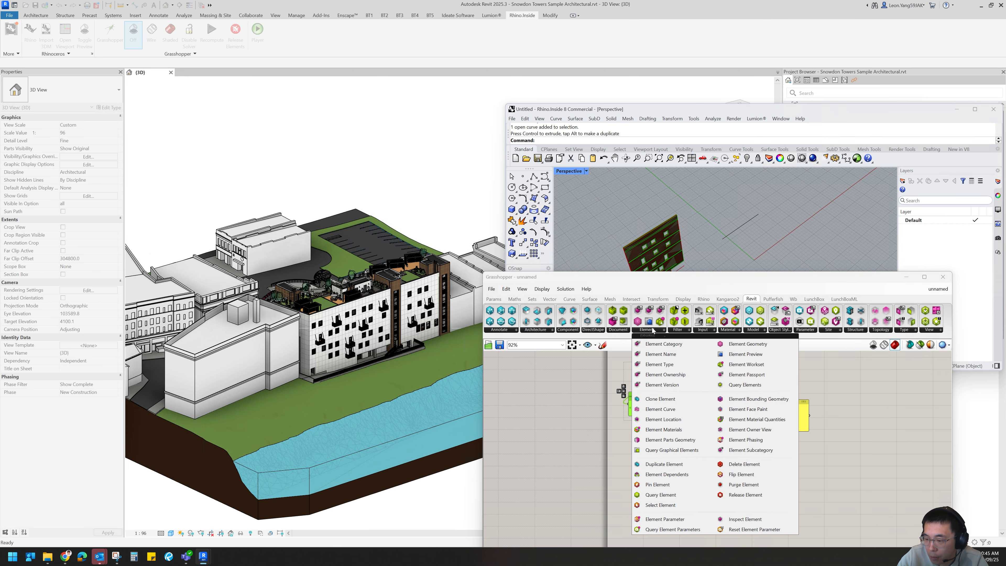
click(660, 505)
click(643, 458)
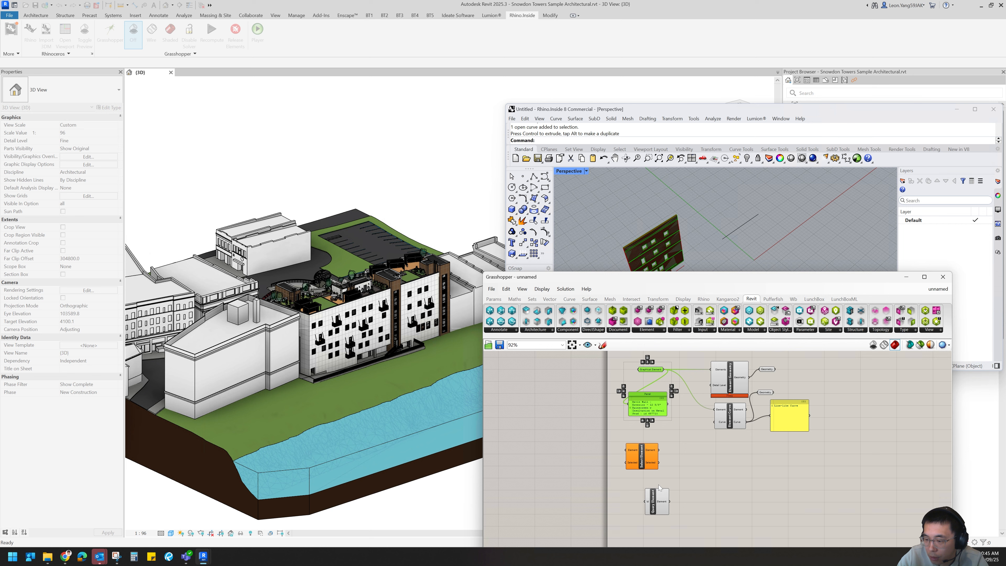
click(648, 499)
key(Delete)
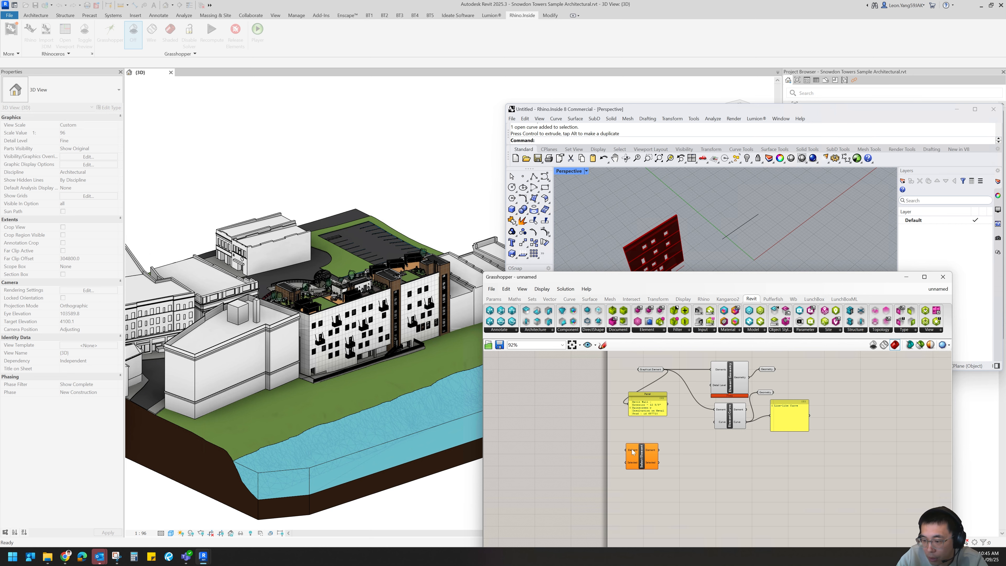
Set multiple graphical elements on Select Element's Element input, picking the white-panelled facade wall and the brick end wall in Revit.
right_click(633, 452)
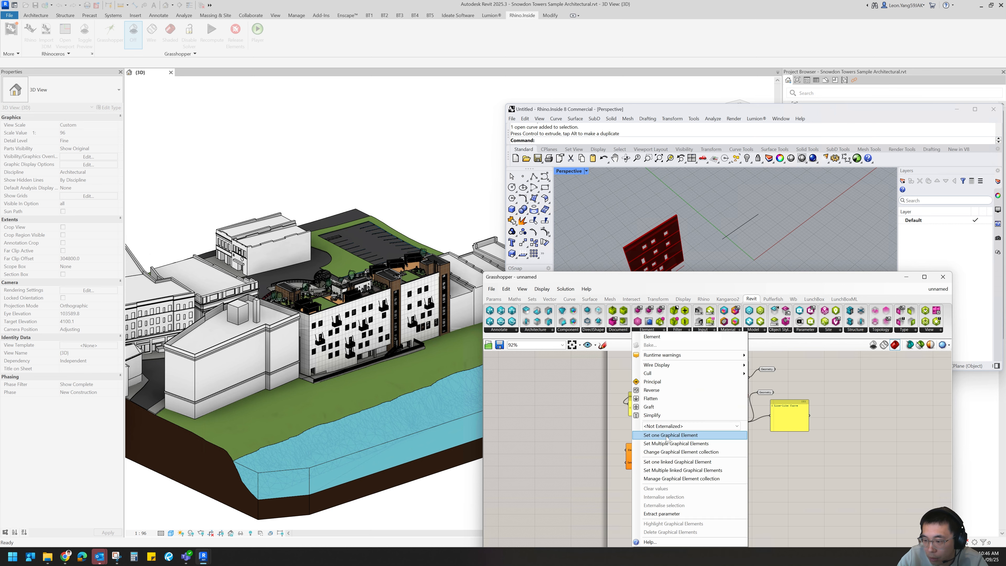
click(671, 444)
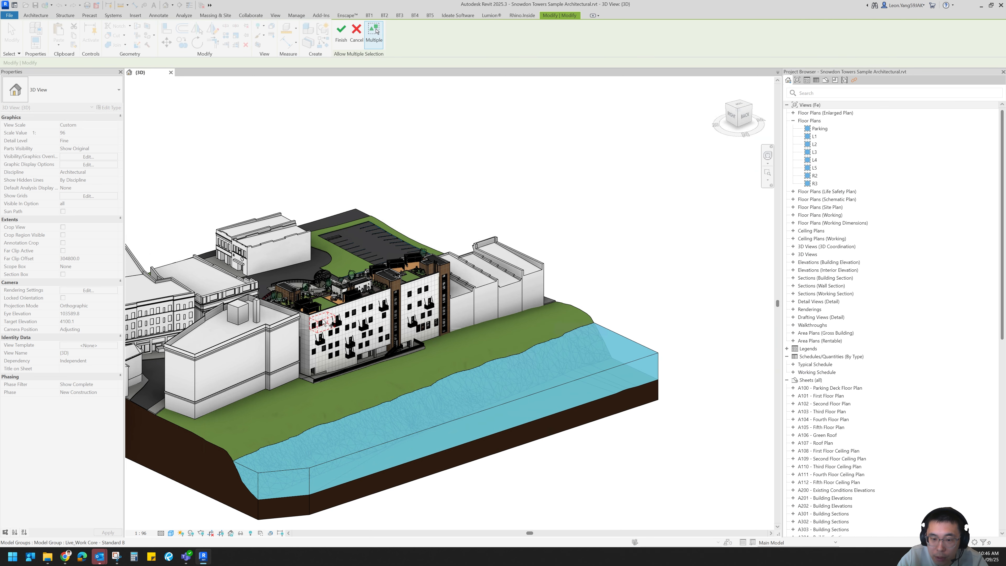
click(328, 317)
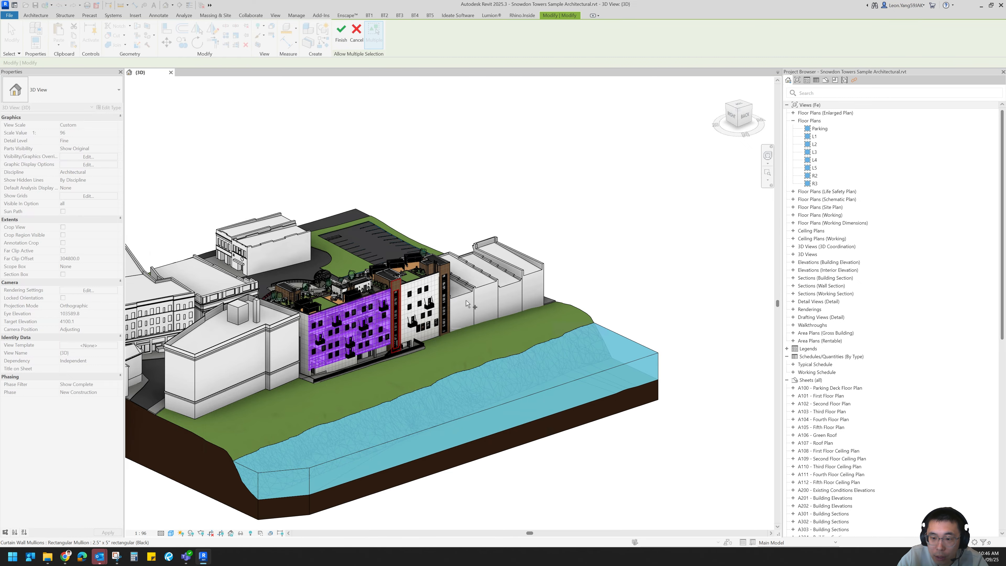
click(441, 269)
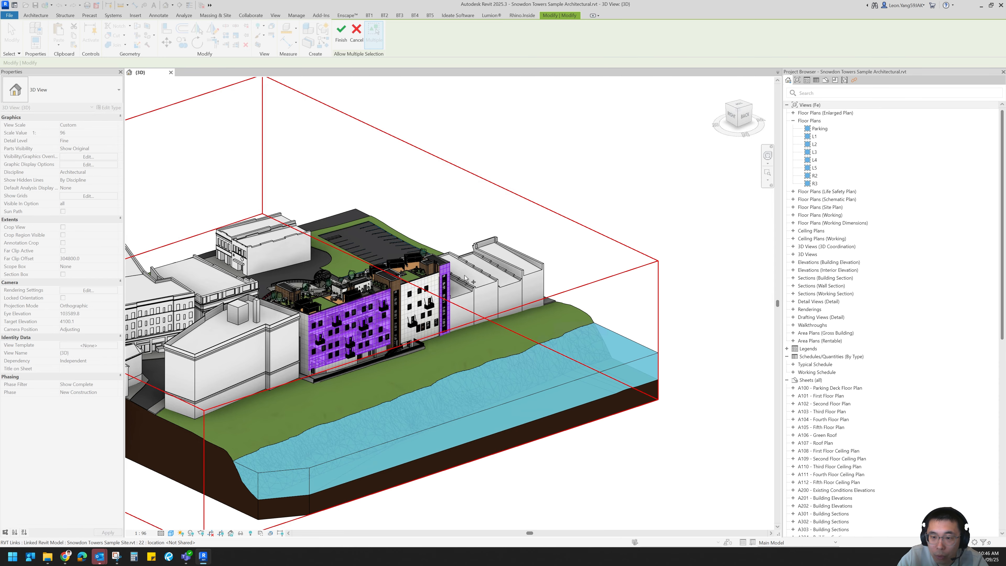
click(340, 40)
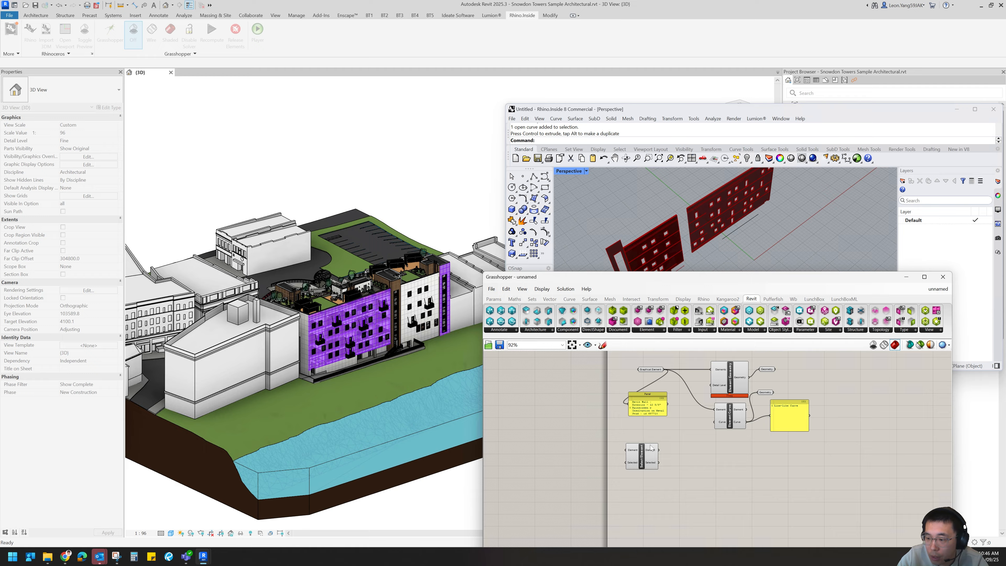
Reposition the Select Element component and connect its Element output to the Elements input of Element Geometry.
drag(649, 453, 664, 444)
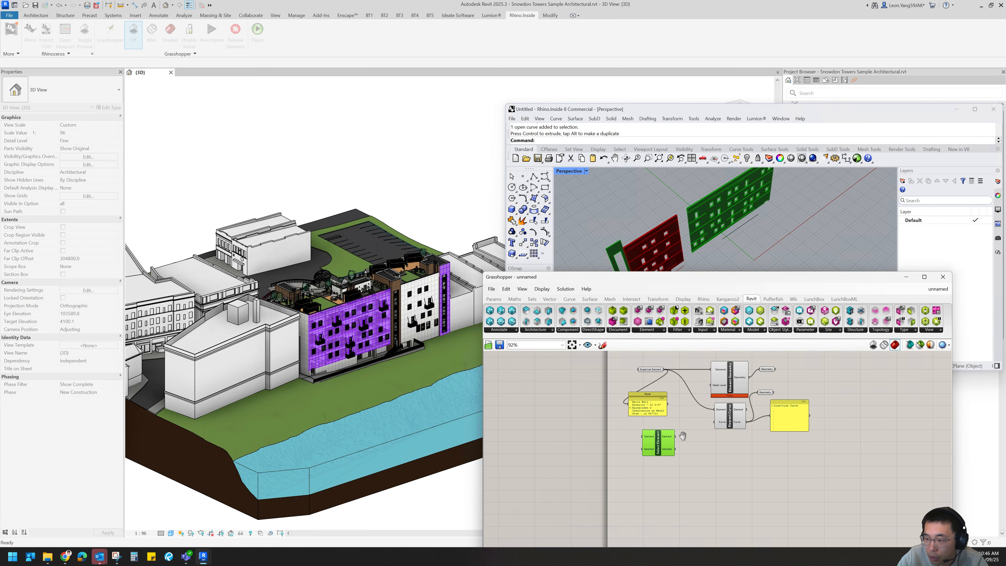
right_drag(683, 435, 680, 449)
drag(675, 459, 717, 393)
click(730, 400)
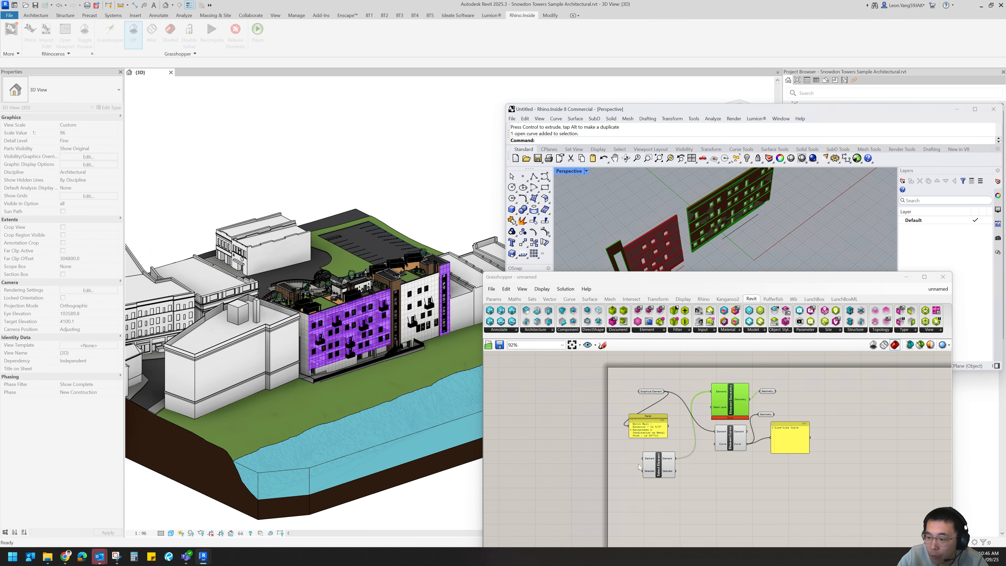
Set one linked graphical element on Select Element, picking the neighbouring building in the linked site model, and inspect its preview in Rhino.
right_click(650, 463)
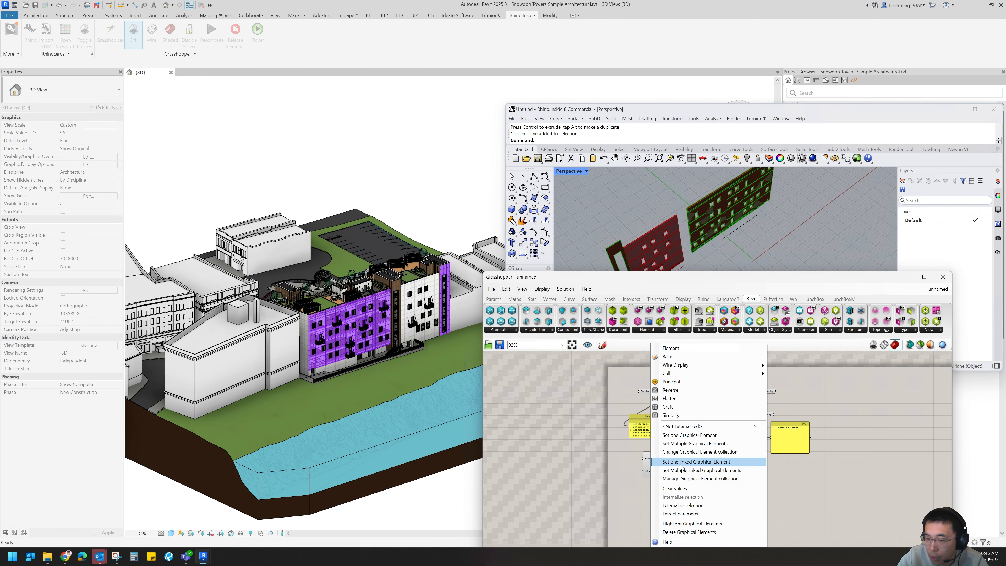
click(681, 462)
click(232, 354)
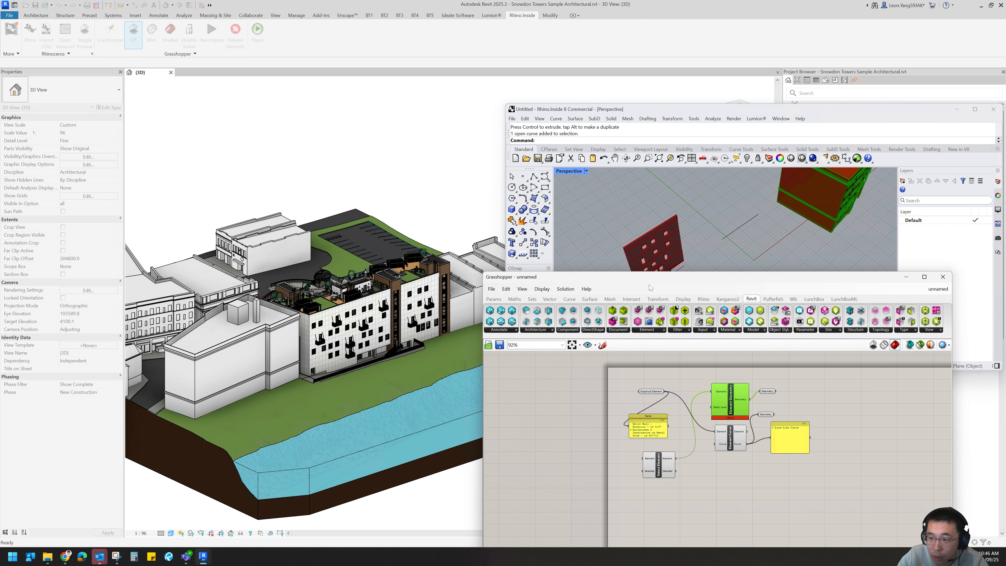
scroll(706, 241, down, 7)
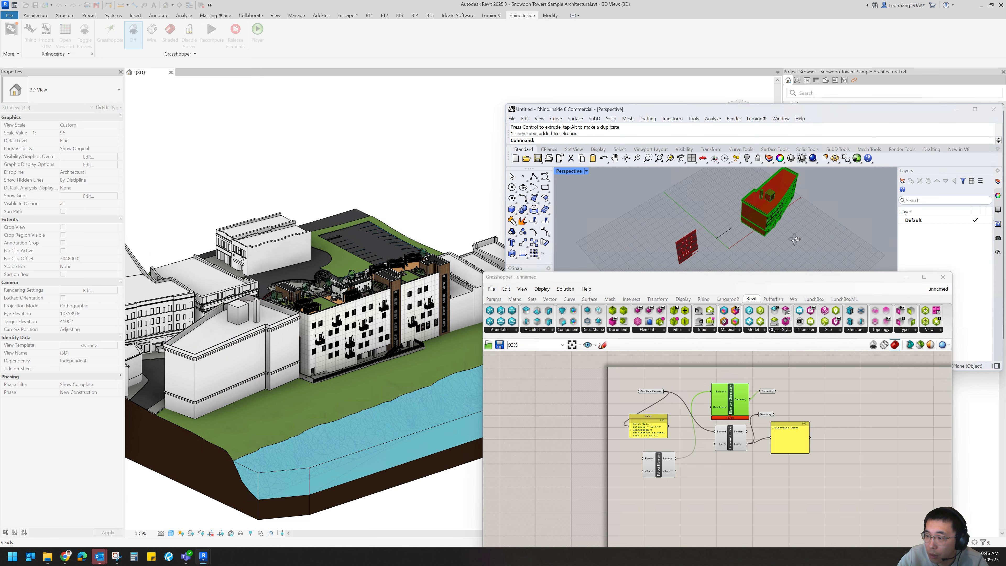
right_drag(864, 255, 743, 221)
scroll(743, 221, up, 7)
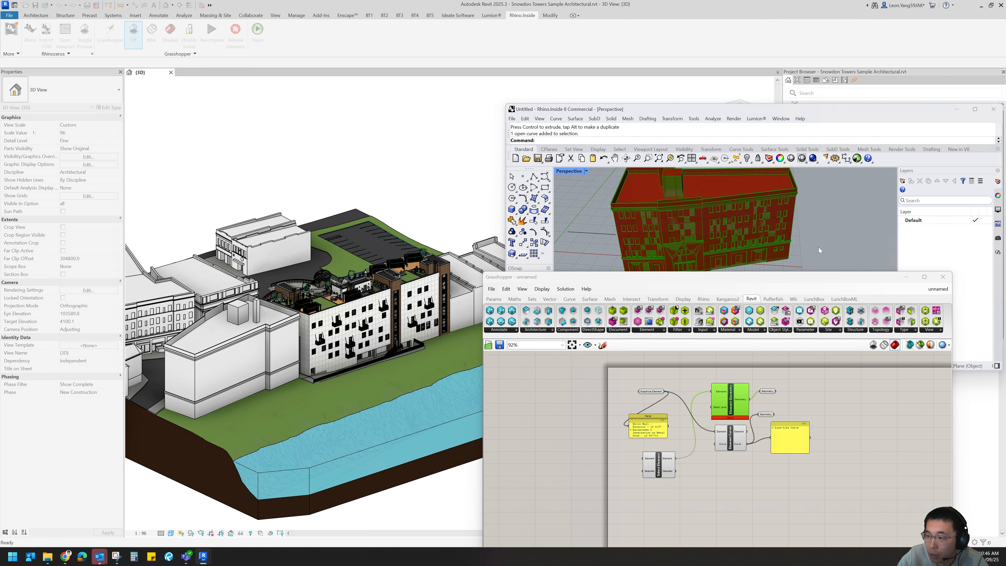
scroll(740, 219, down, 5)
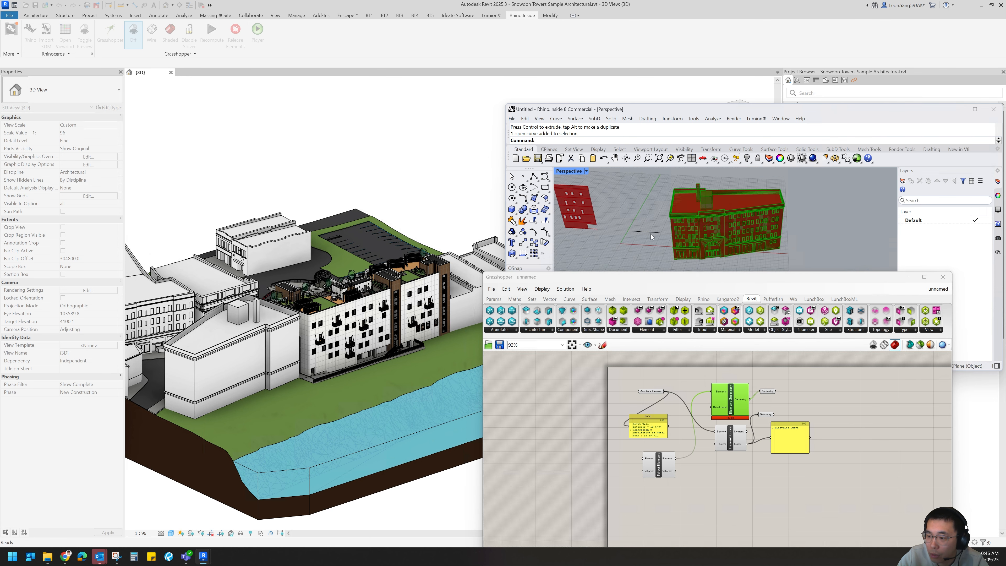
Move Select Element up beside the Element Curve component and group all the components on the canvas.
drag(668, 465, 682, 443)
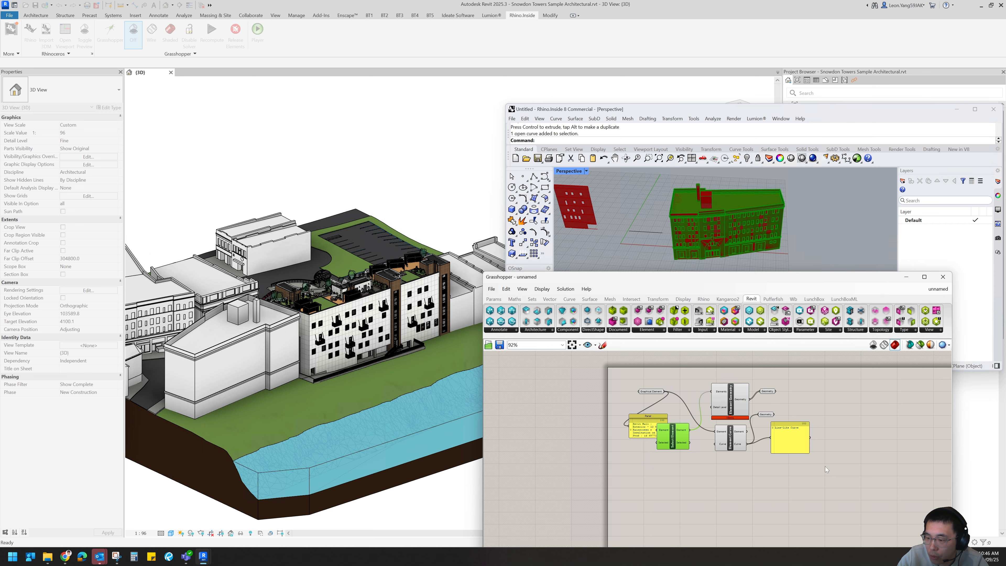
drag(825, 467, 605, 375)
key(ctrl+g)
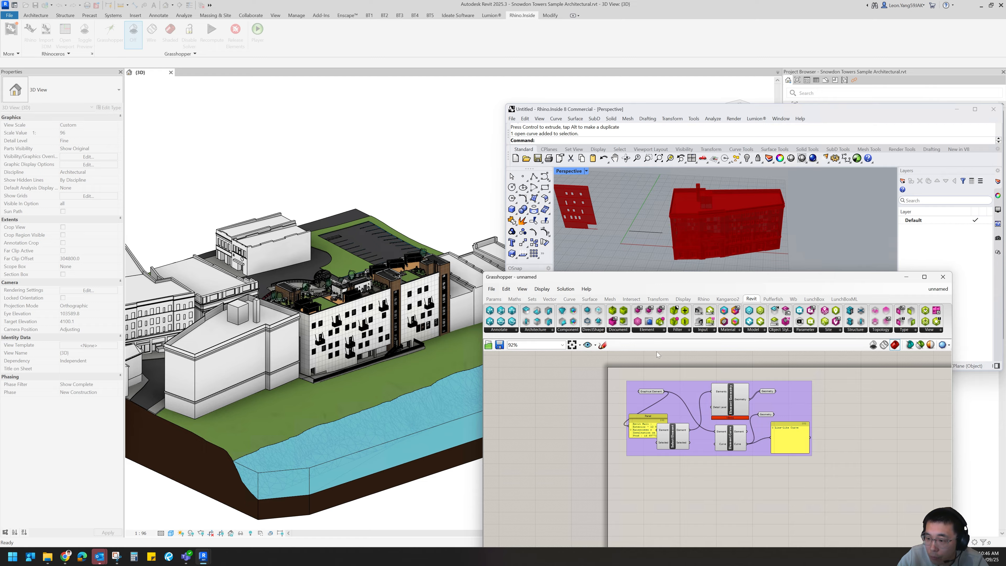
Add a Query Element component on the empty canvas below the group.
click(654, 331)
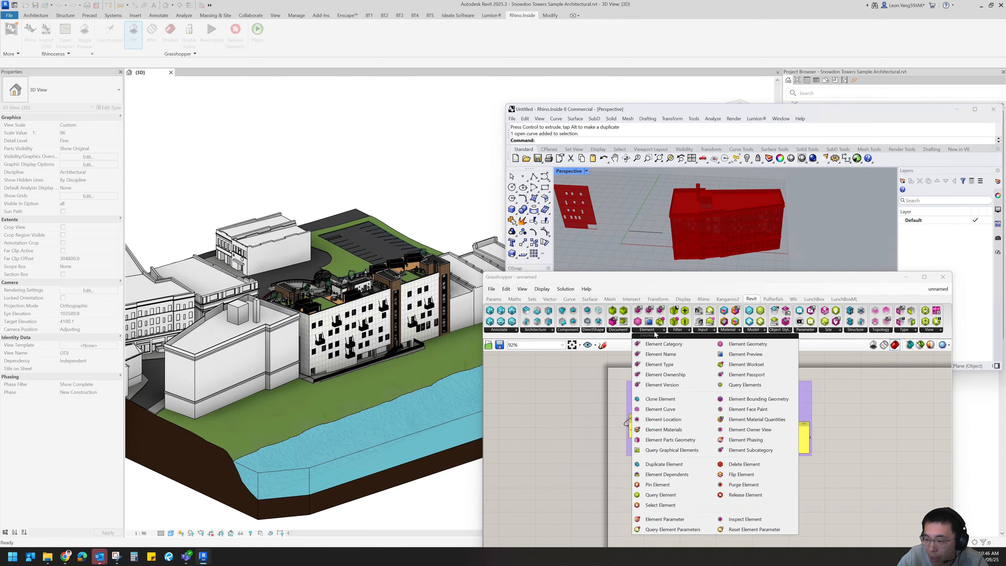
click(665, 495)
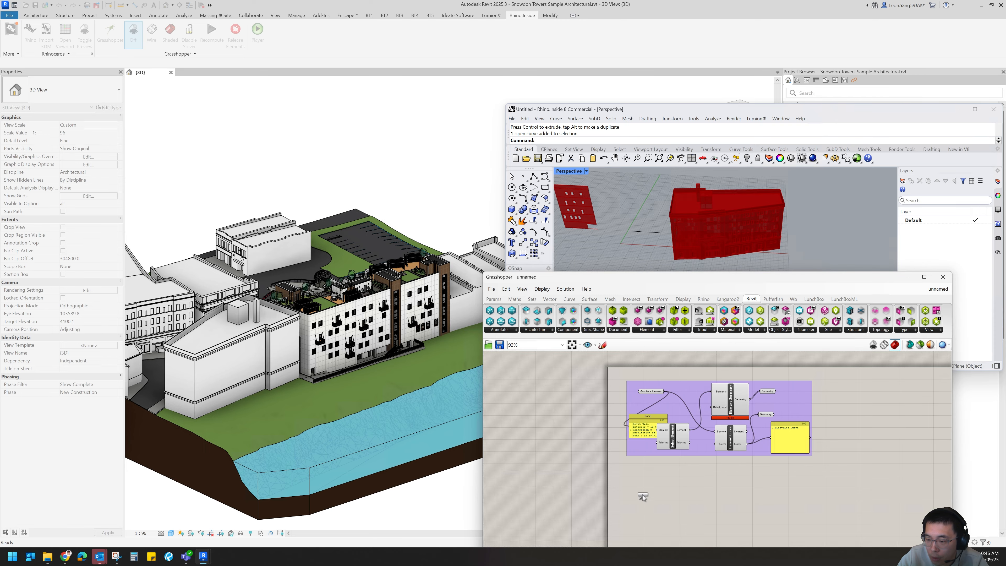
scroll(654, 423, up, 3)
click(622, 432)
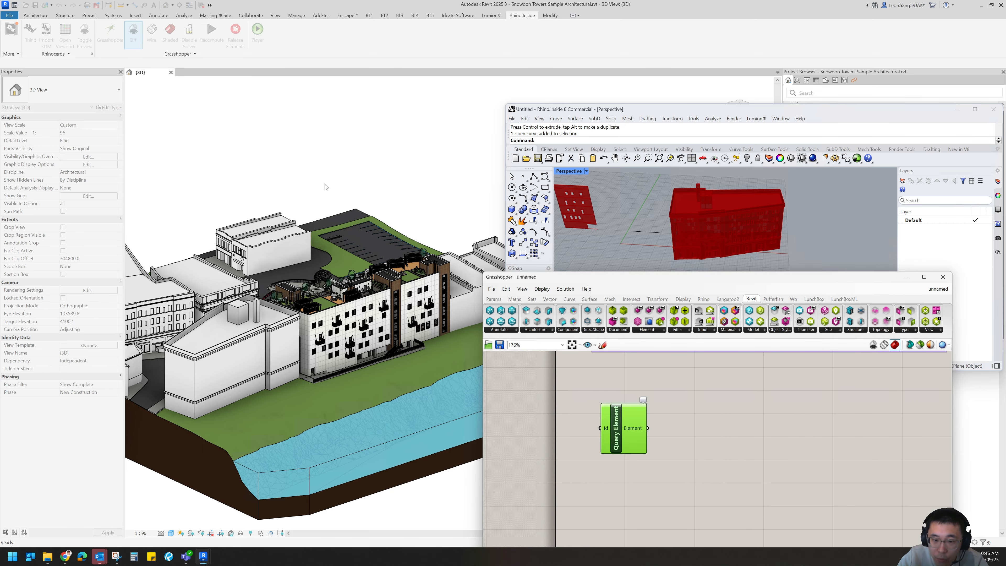
Select the white-panelled facade wall in Revit and copy its element ID from IDs of Selection.
click(331, 325)
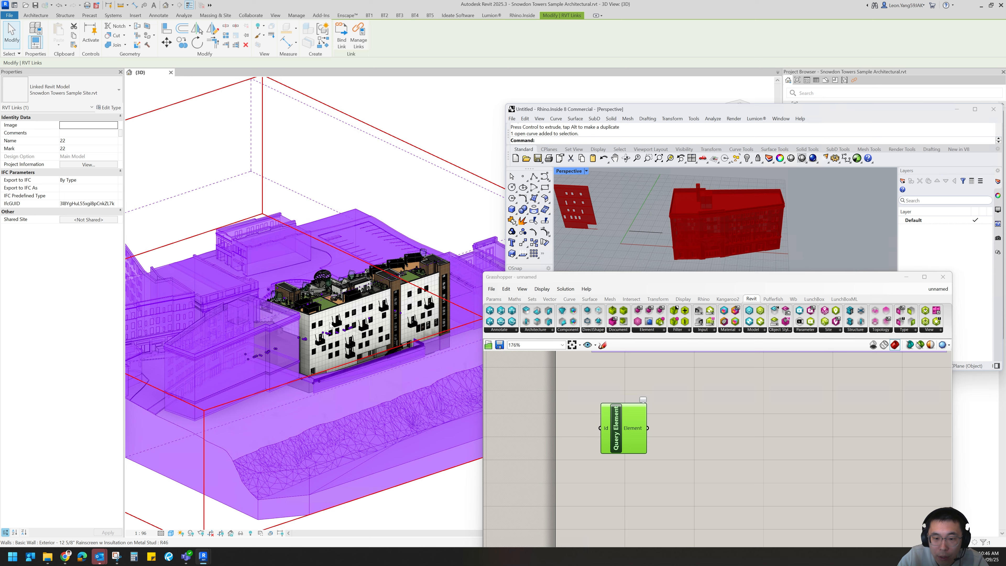
key(Escape)
click(328, 317)
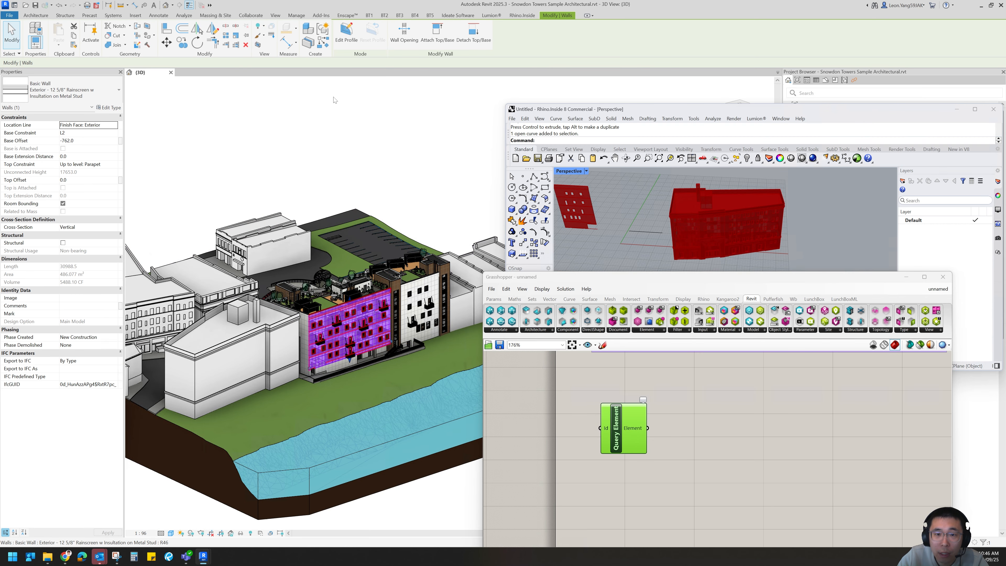
click(296, 16)
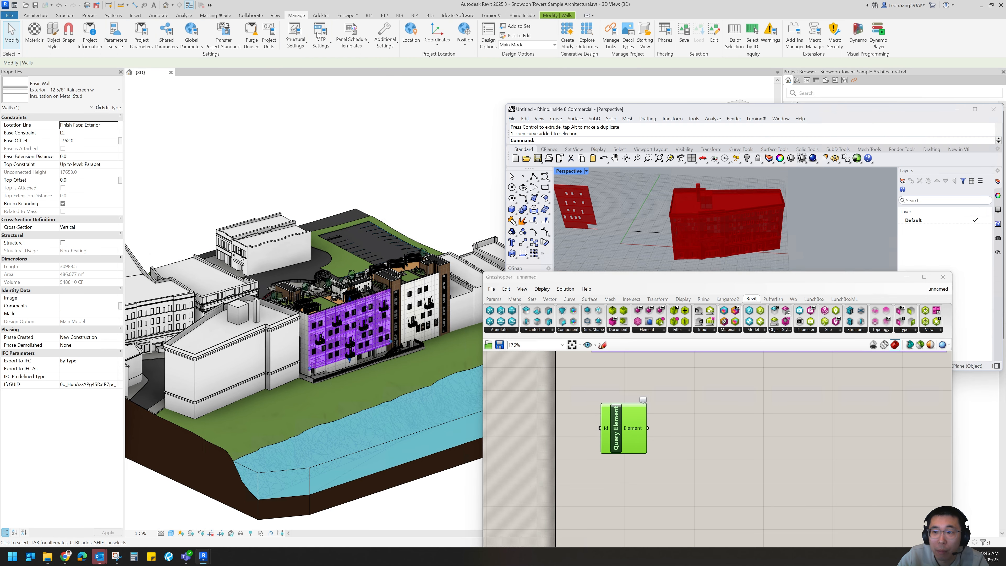
click(732, 41)
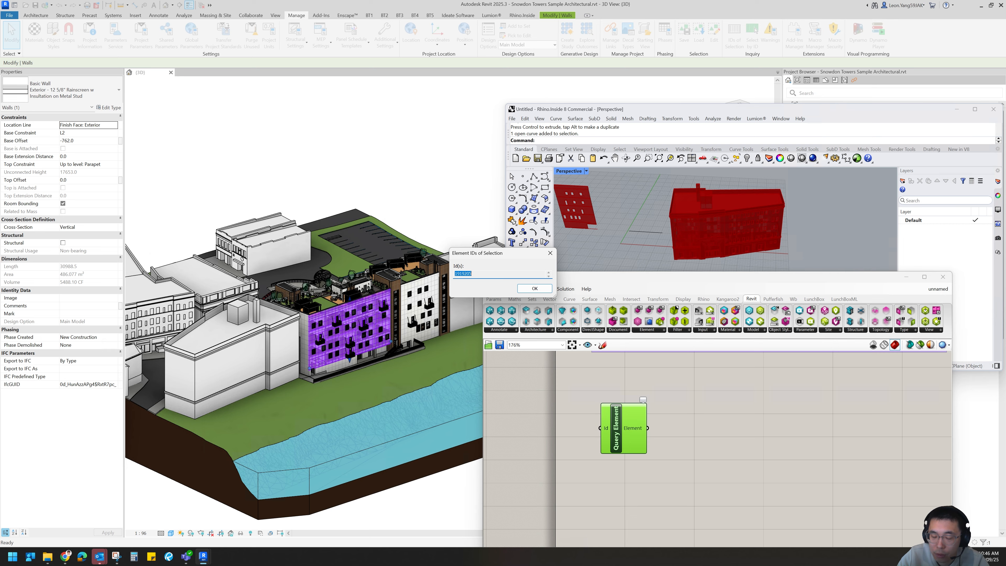
click(534, 289)
Add a panel containing 1919205 beside Query Element, connect it to the Id input, and align the two components.
double_click(573, 464)
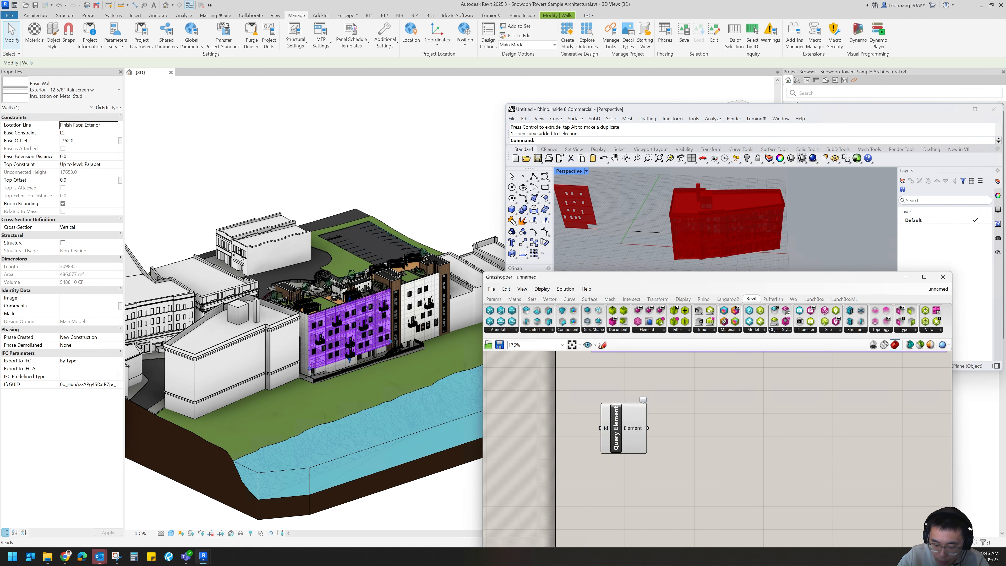
text(panel)
key(Return)
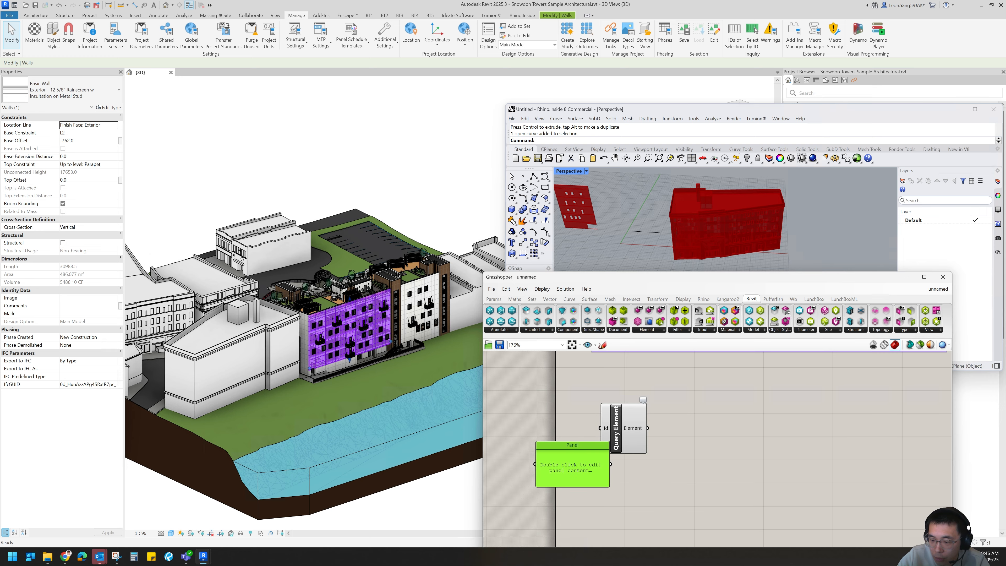
drag(589, 460, 554, 427)
drag(621, 427, 628, 427)
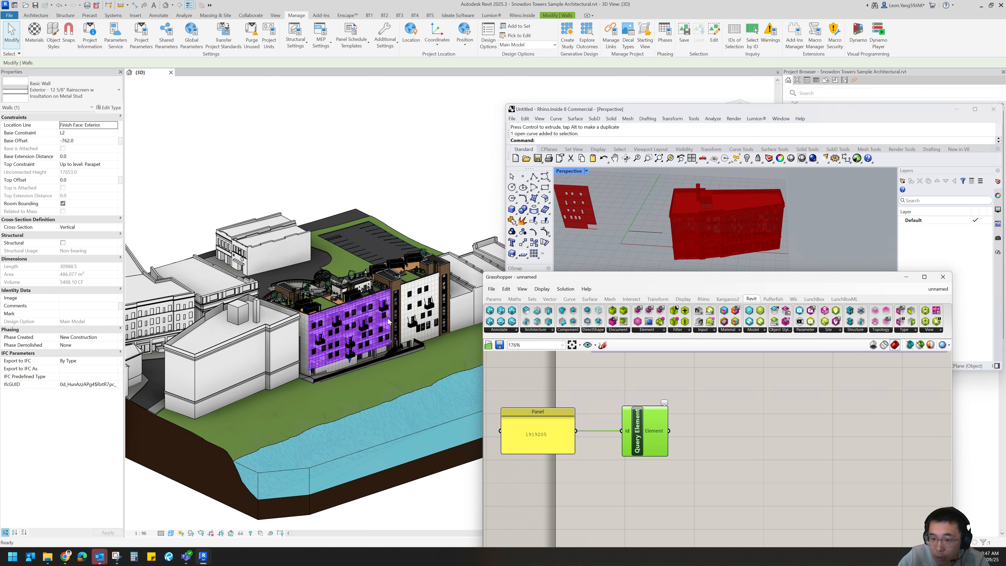
key(ctrl+a)
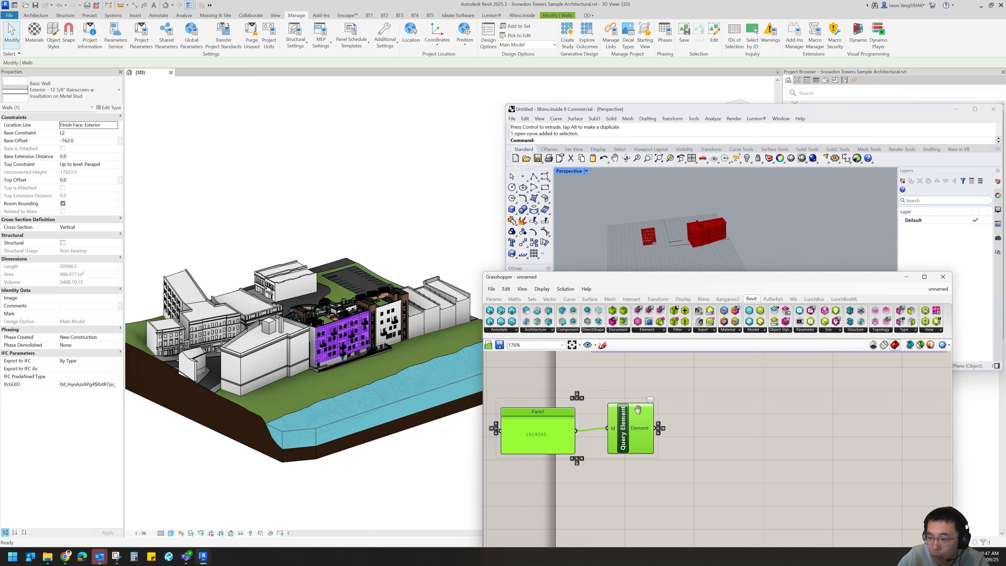
Copy the Element Geometry component beside Query Element and connect the Element output to its Elements input.
scroll(630, 437, down, 3)
right_drag(690, 422, 671, 454)
click(707, 395)
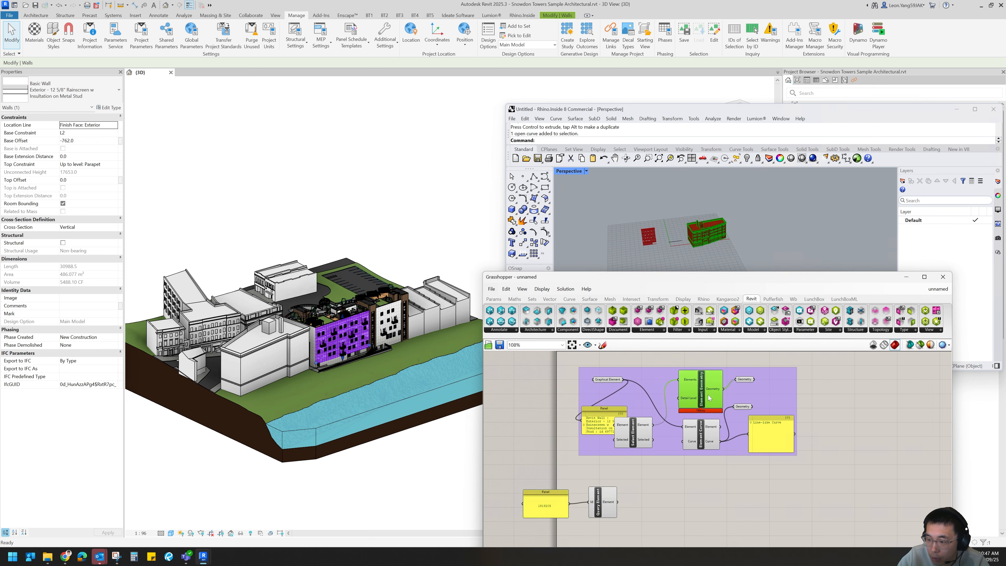
alt+drag(703, 396, 675, 525)
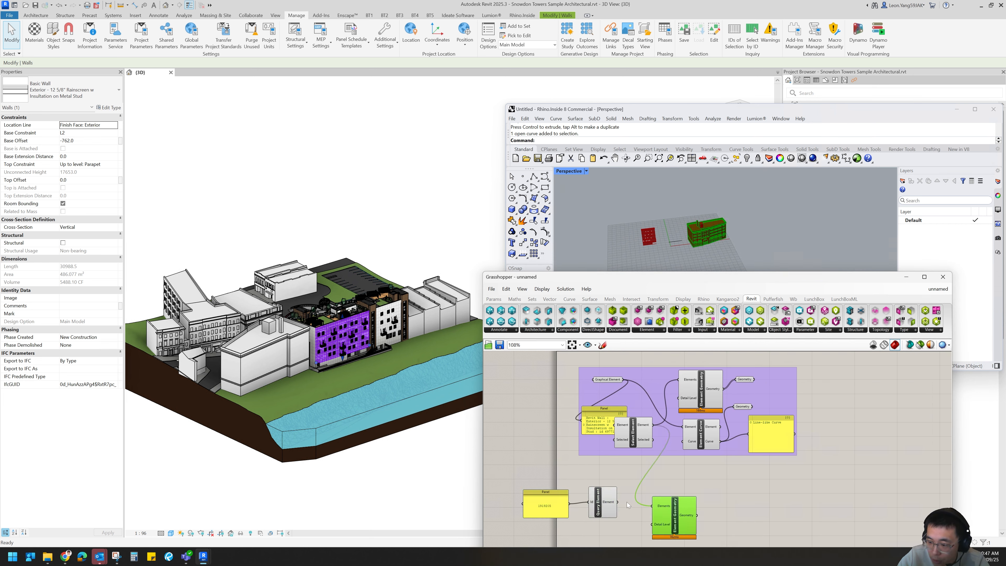
drag(618, 502, 661, 499)
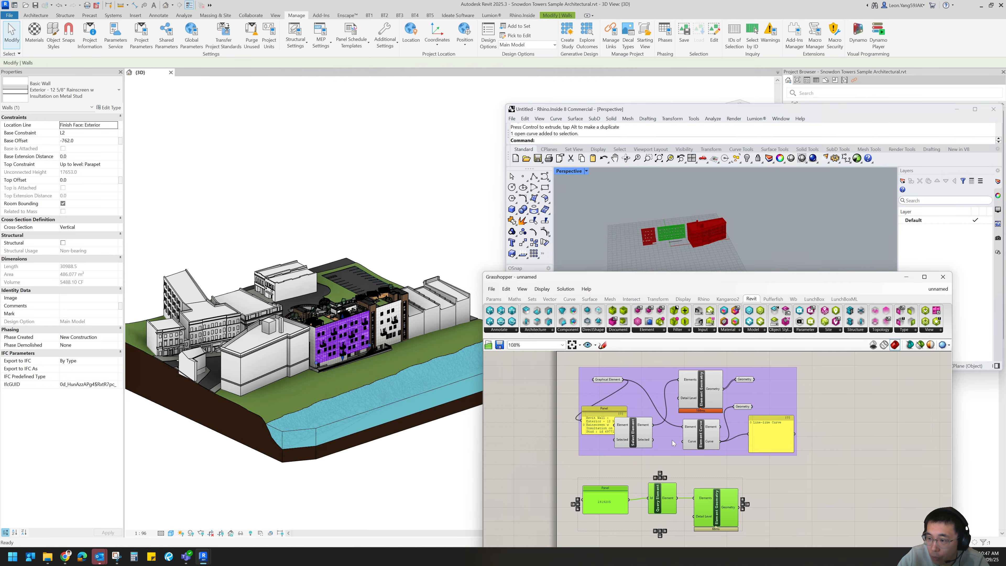
Group the ID panel, Query Element and Element Geometry, and move the group up just beneath the first group.
drag(780, 504, 571, 471)
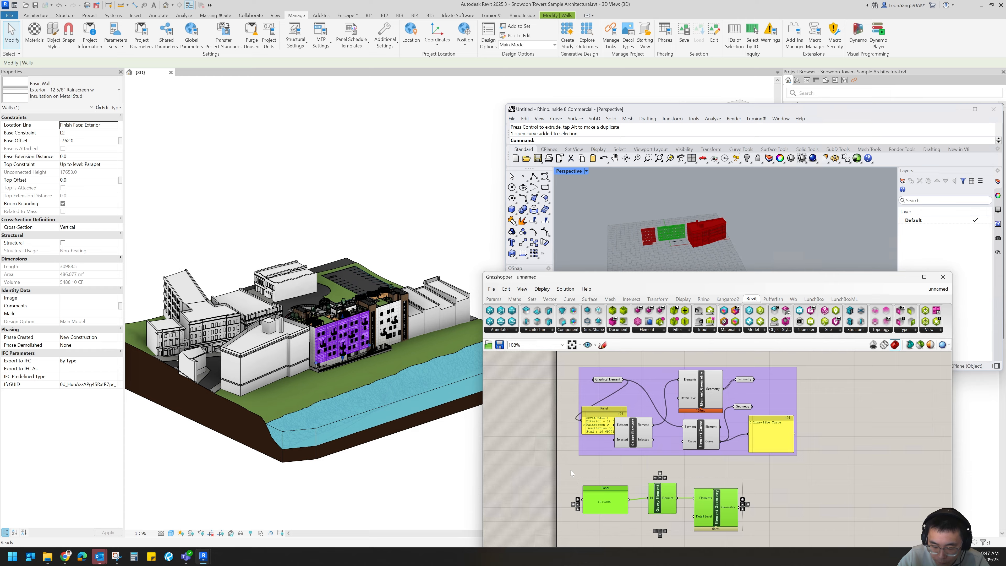
key(ctrl+g)
drag(633, 514, 633, 492)
right_drag(761, 451, 758, 382)
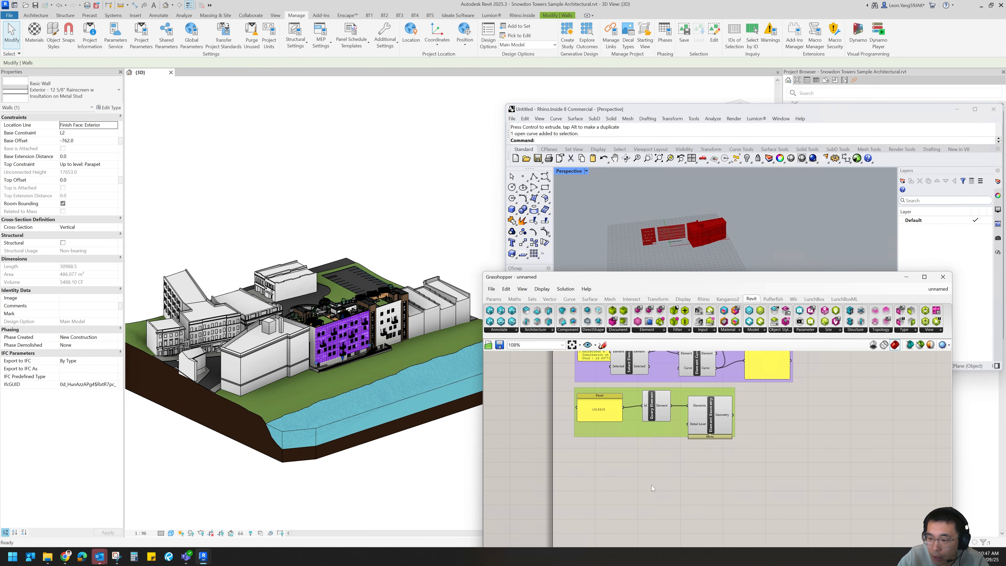
scroll(651, 485, up, 2)
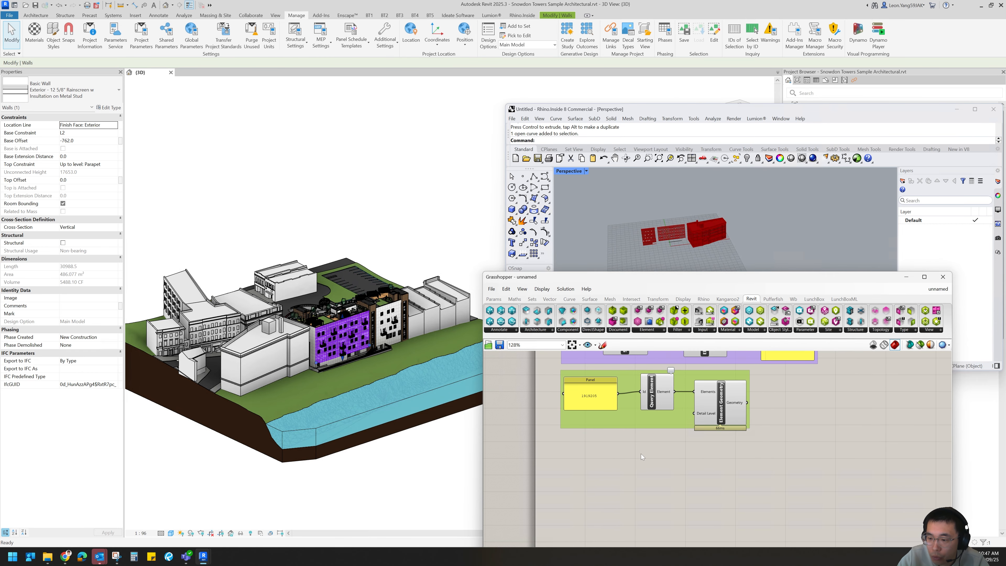
scroll(640, 454, up, 2)
click(630, 462)
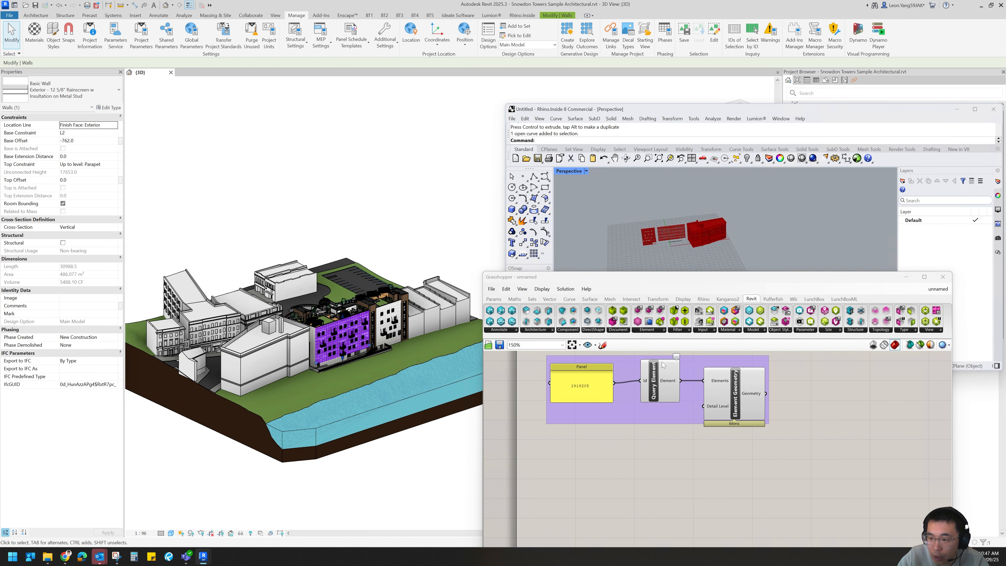
Switch to Revit and clear the wall selection in the 3D view.
click(427, 229)
scroll(392, 303, up, 3)
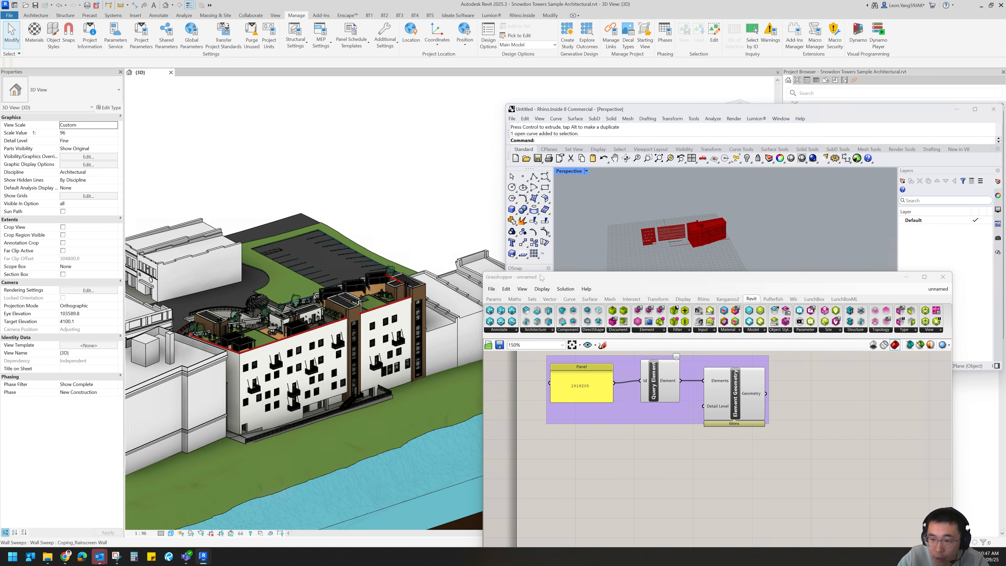
scroll(308, 357, down, 3)
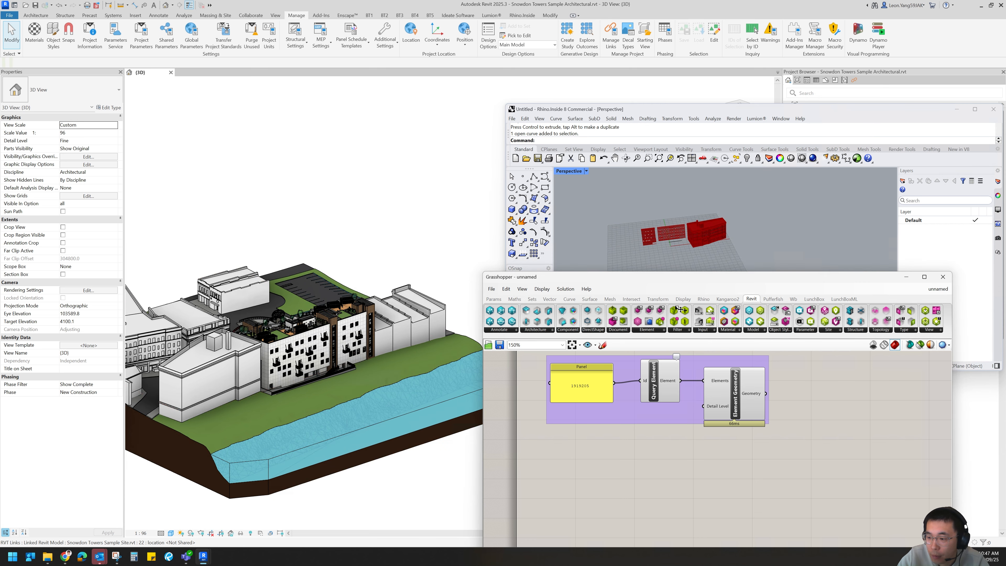
Add Category Filter, Family Filter, Type Filter and Class Filter components on the canvas below the Query Element group.
click(678, 331)
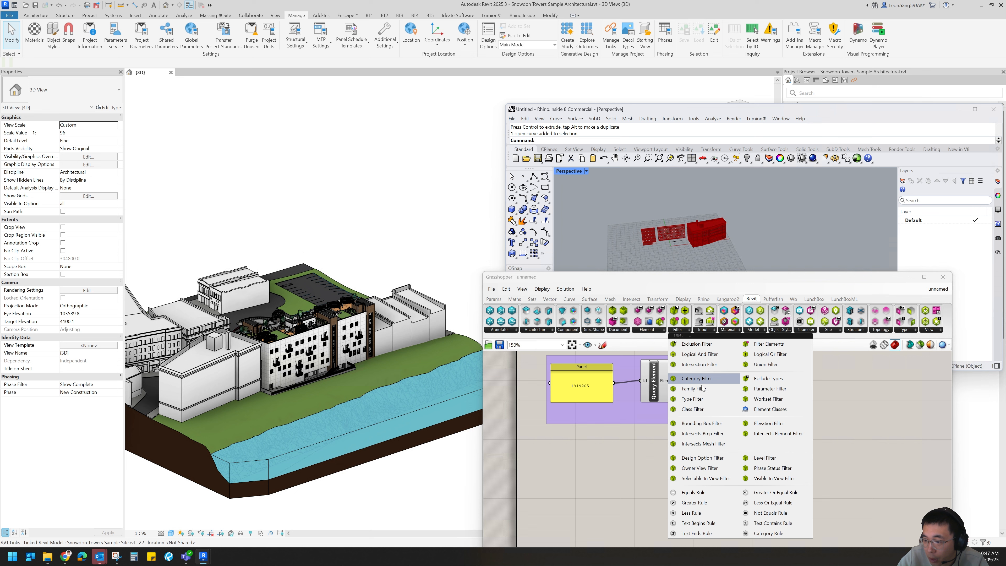
click(678, 333)
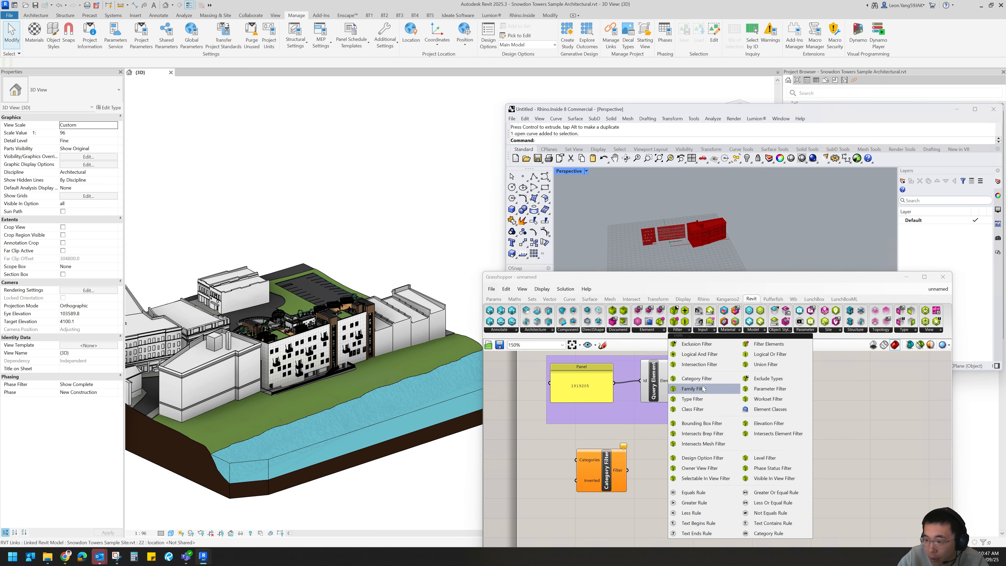
drag(699, 389, 600, 513)
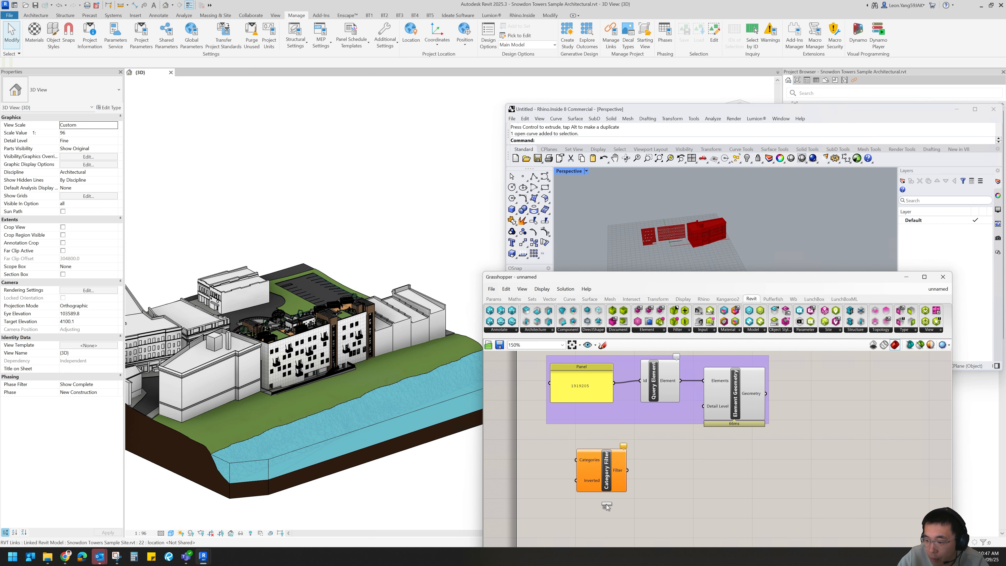
click(704, 333)
click(685, 332)
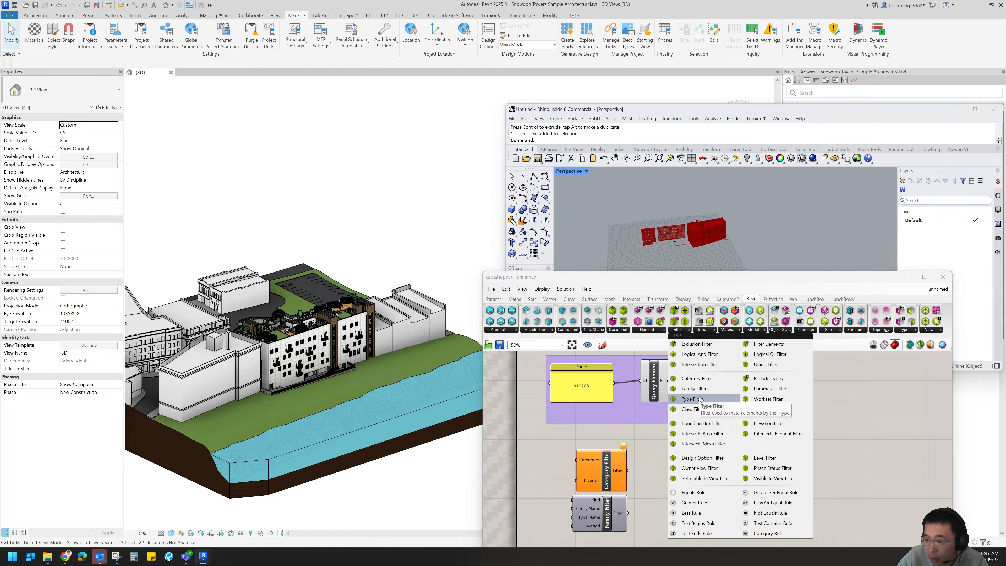
drag(699, 399, 503, 480)
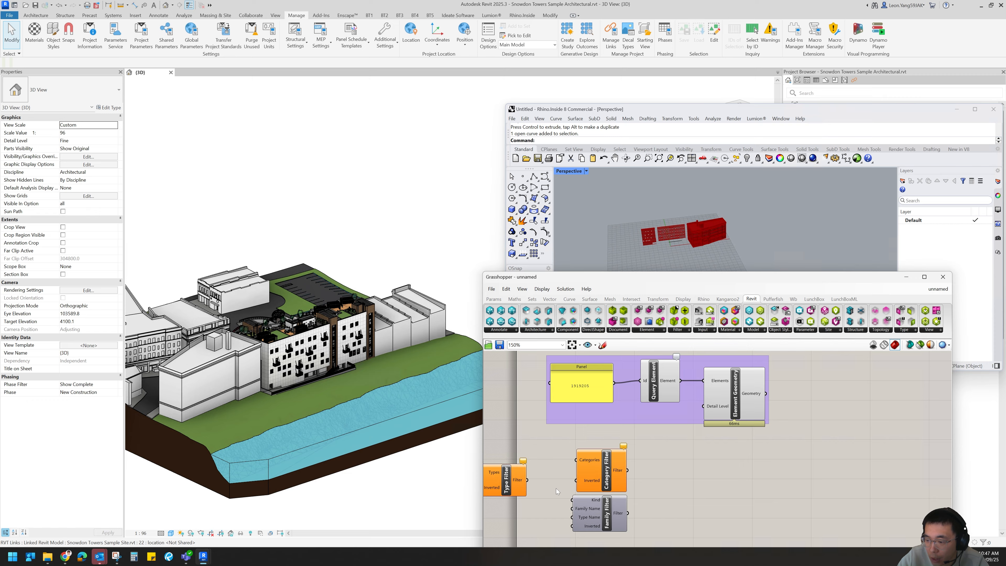
right_drag(570, 470, 648, 423)
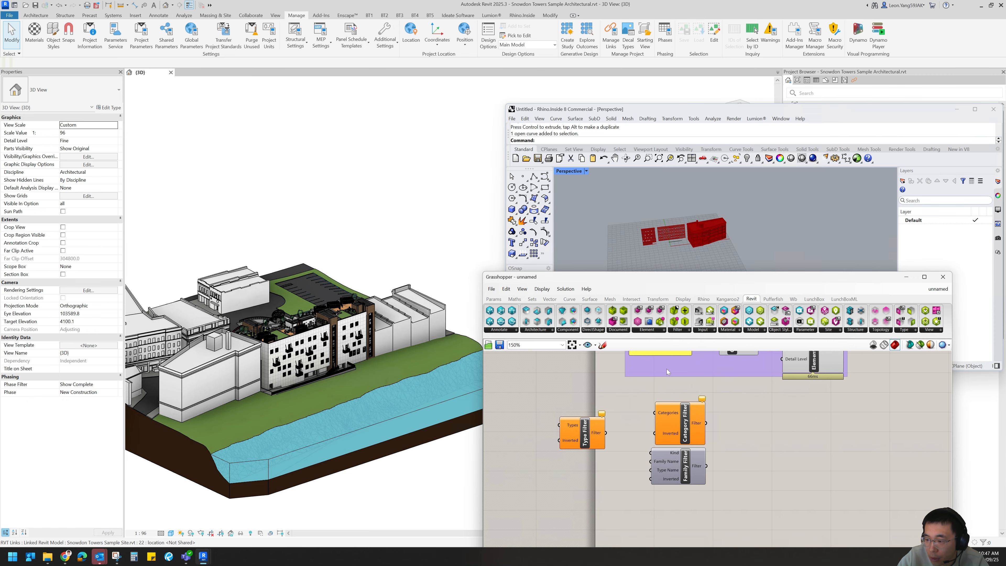
click(679, 332)
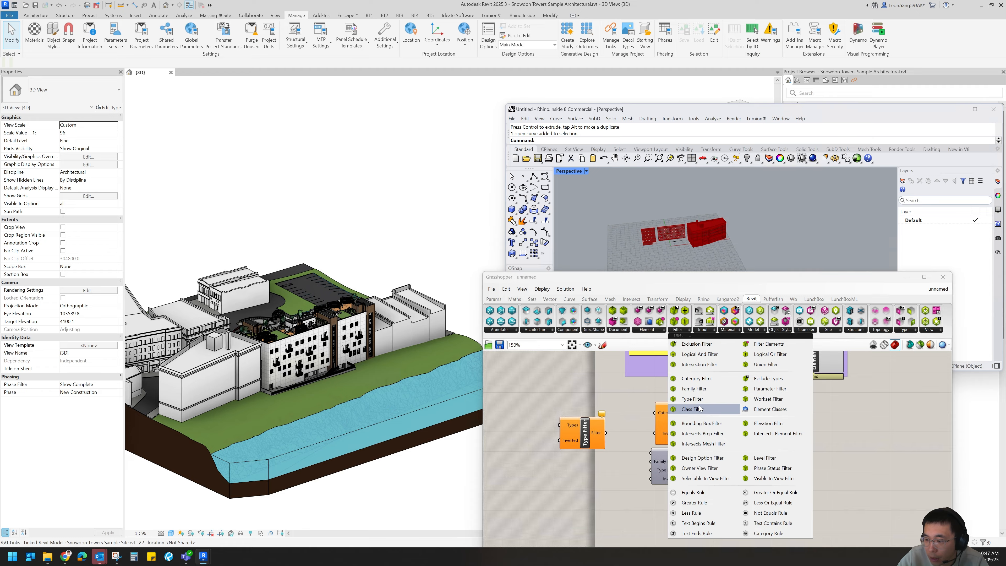
drag(698, 414, 614, 484)
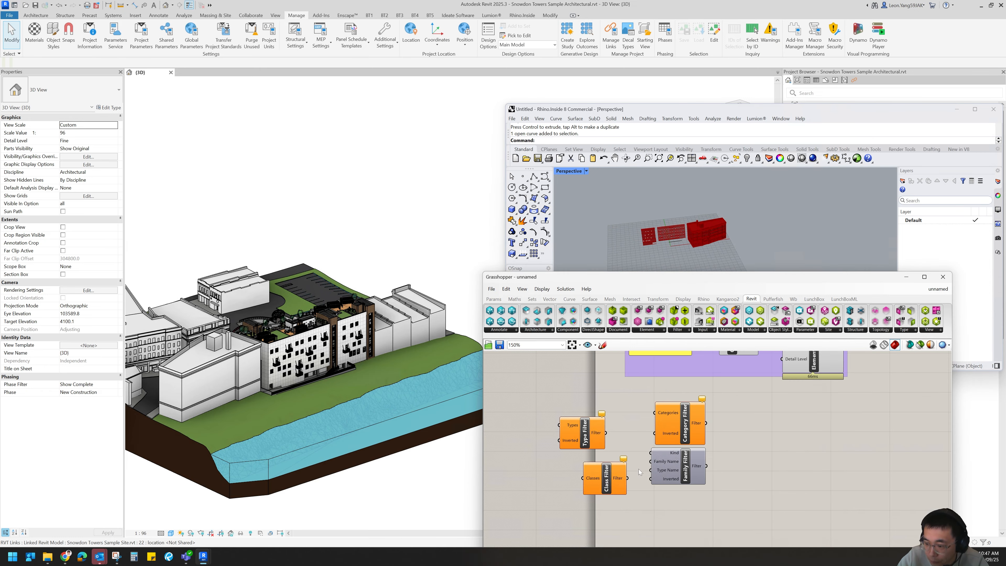
Move Family Filter lower and bring Class Filter and Type Filter closer to the Category Filter.
right_drag(638, 472, 602, 479)
drag(634, 463, 646, 503)
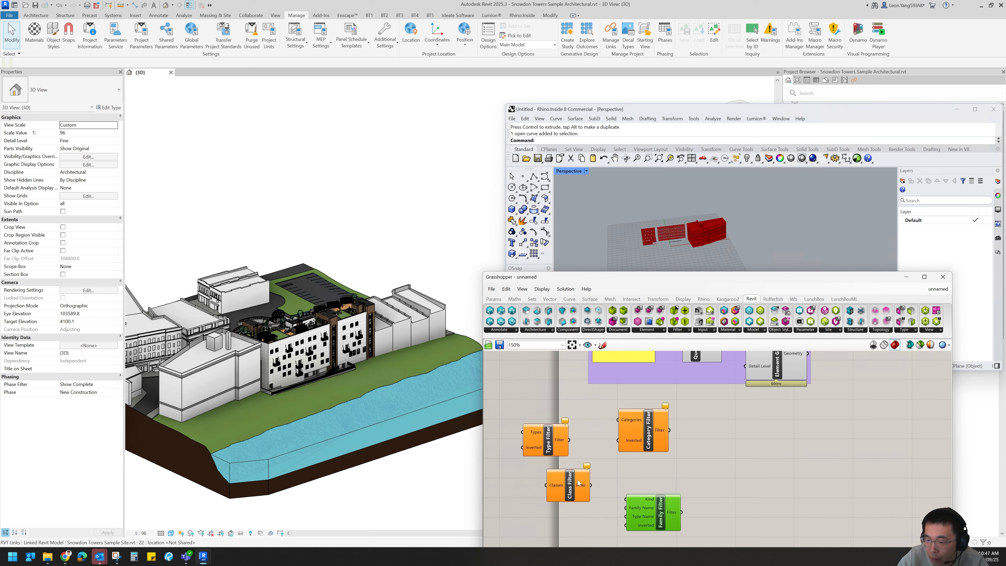
drag(581, 481, 598, 474)
drag(550, 449, 580, 443)
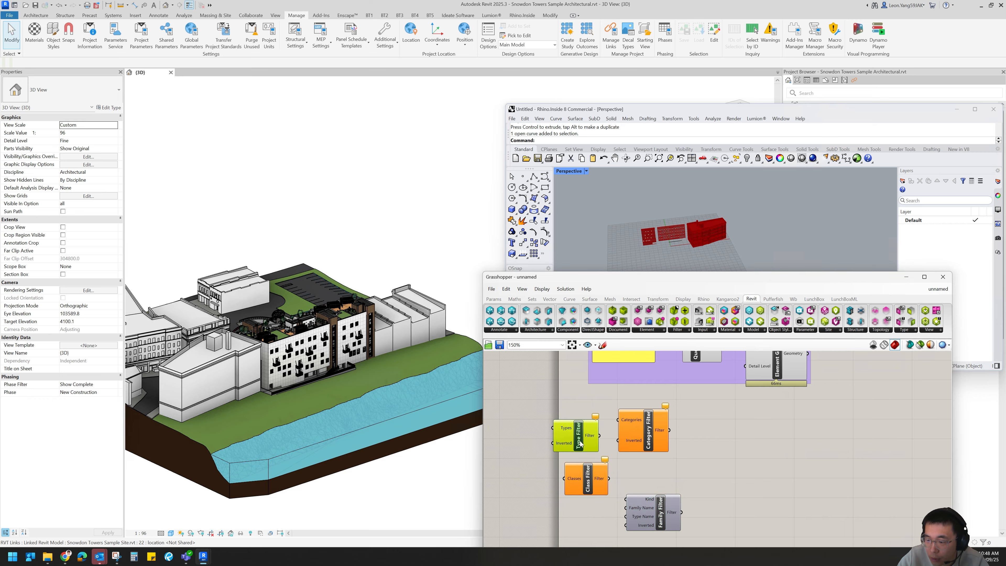
Add an Active View component on the empty canvas beside the Category Filter.
right_drag(681, 429, 662, 442)
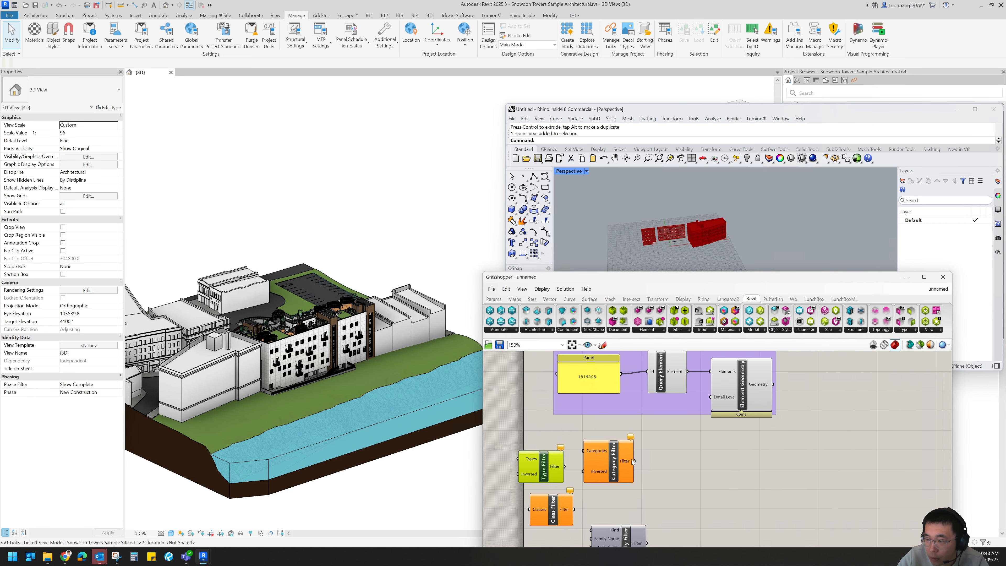
click(933, 330)
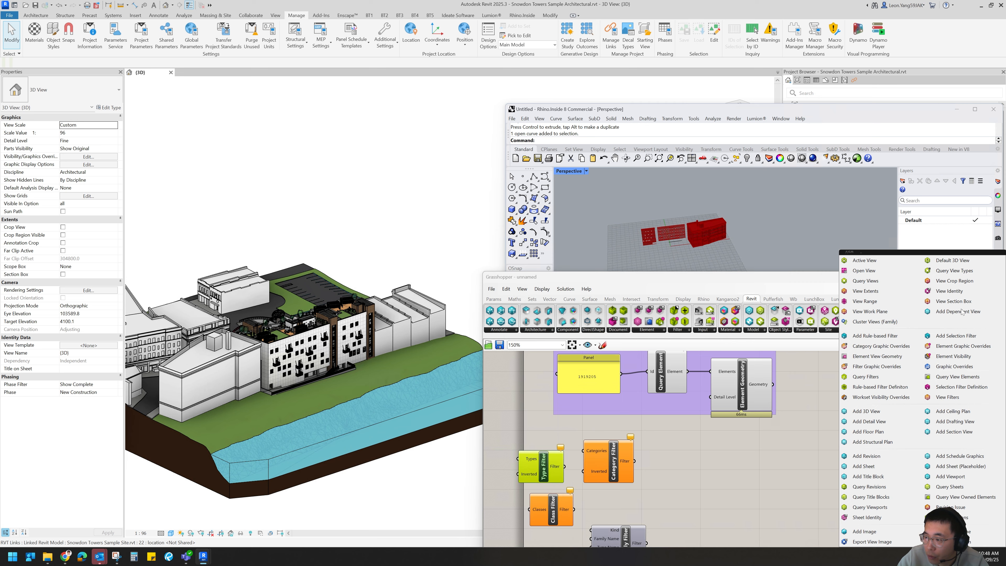
click(882, 264)
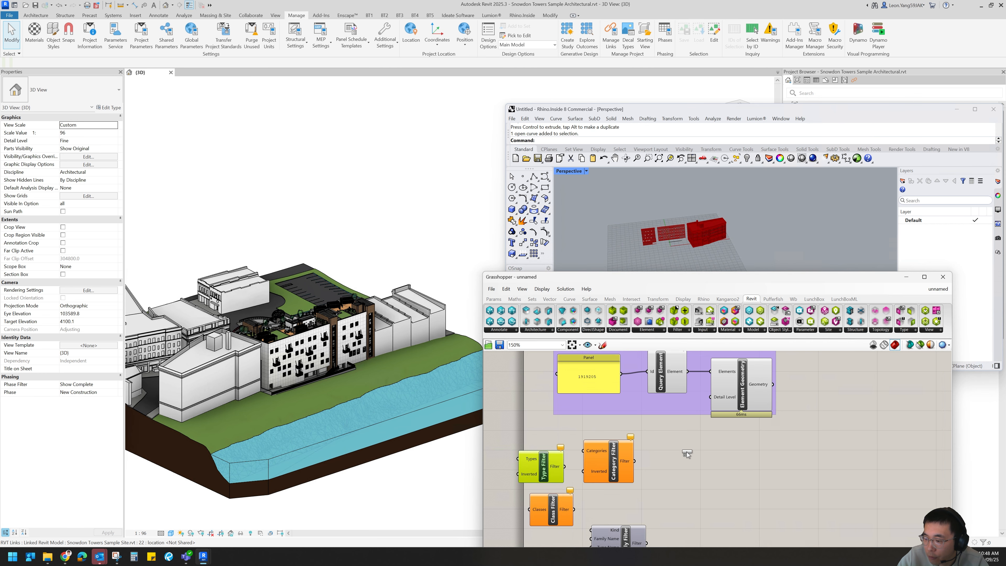
click(693, 453)
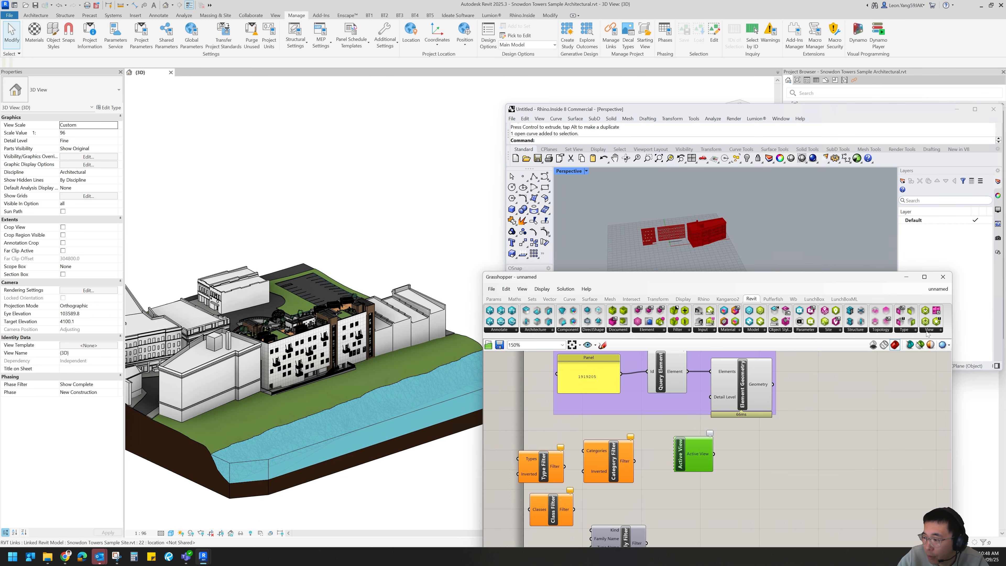
Add a Query View Elements component with Active View connected to its View input, and inspect its Elements output.
click(928, 331)
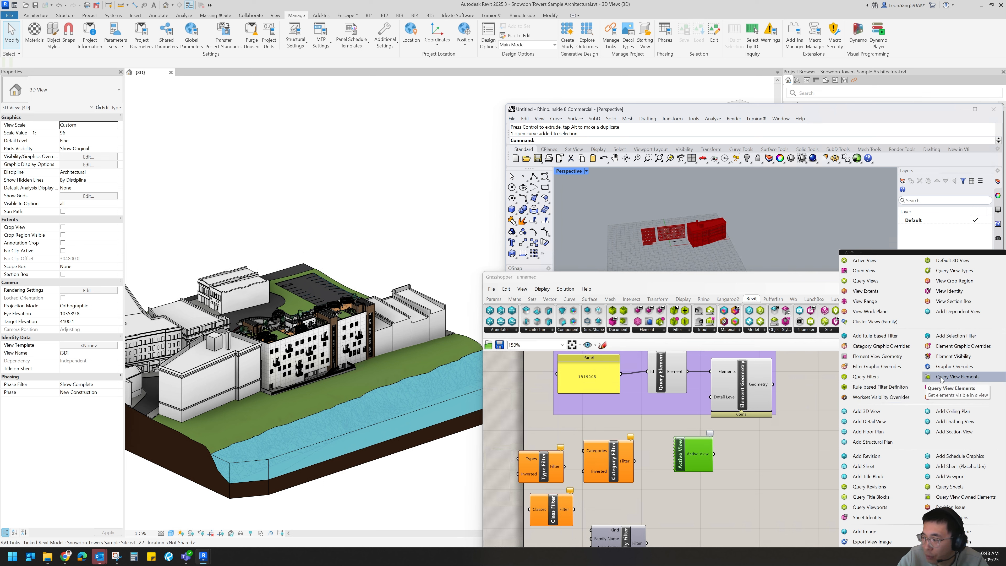
drag(941, 380, 726, 443)
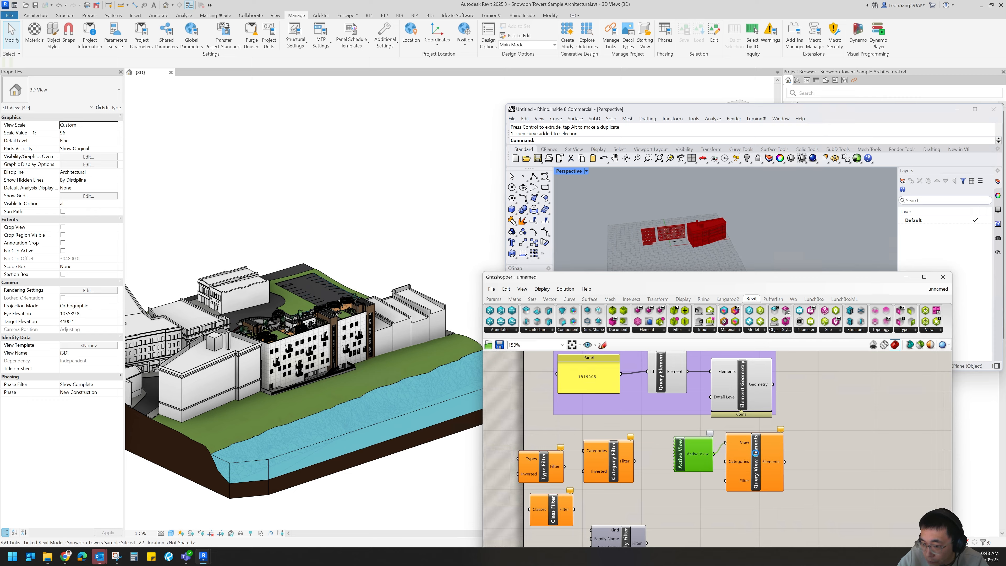
drag(755, 453, 765, 457)
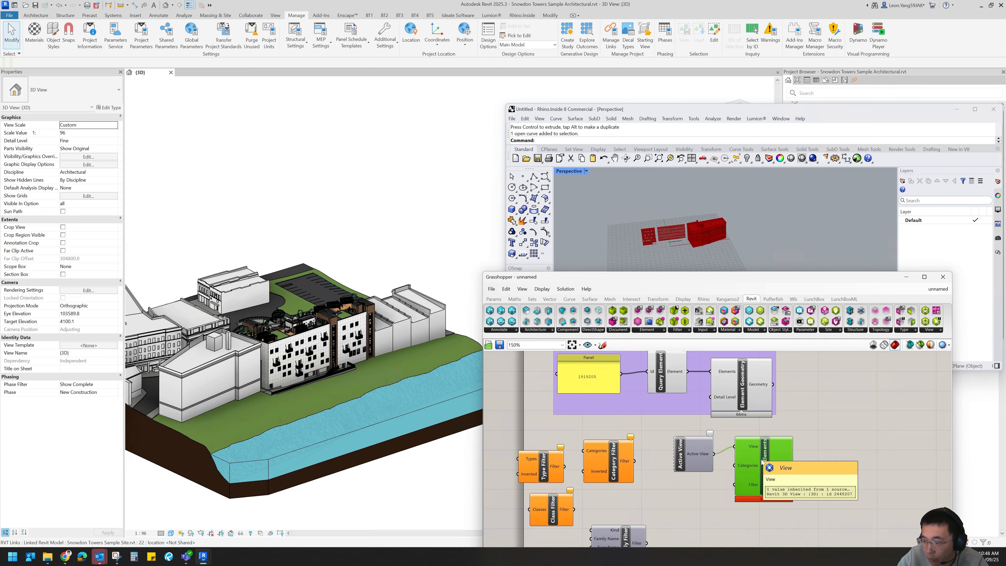
mouse_move(786, 467)
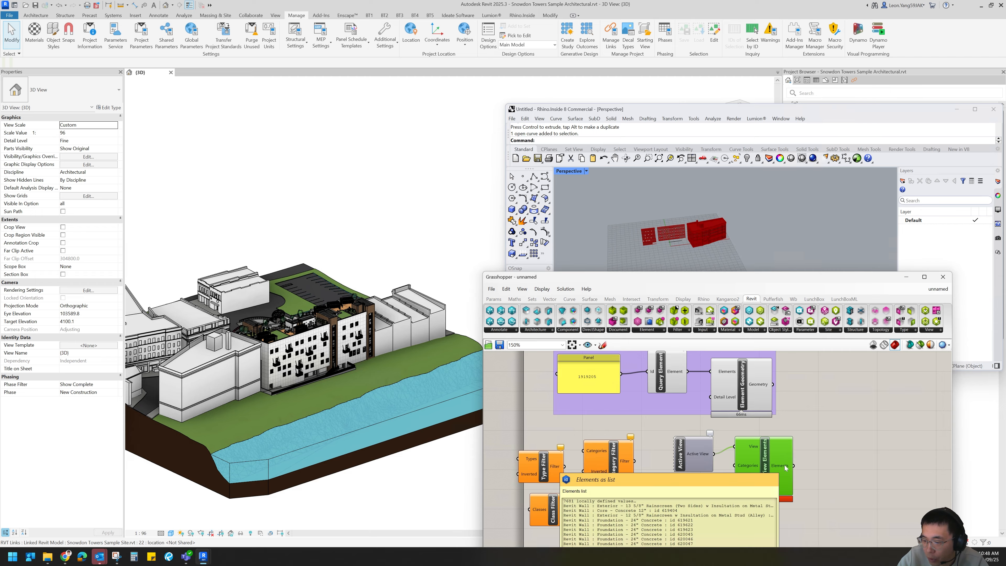
right_drag(816, 470, 764, 402)
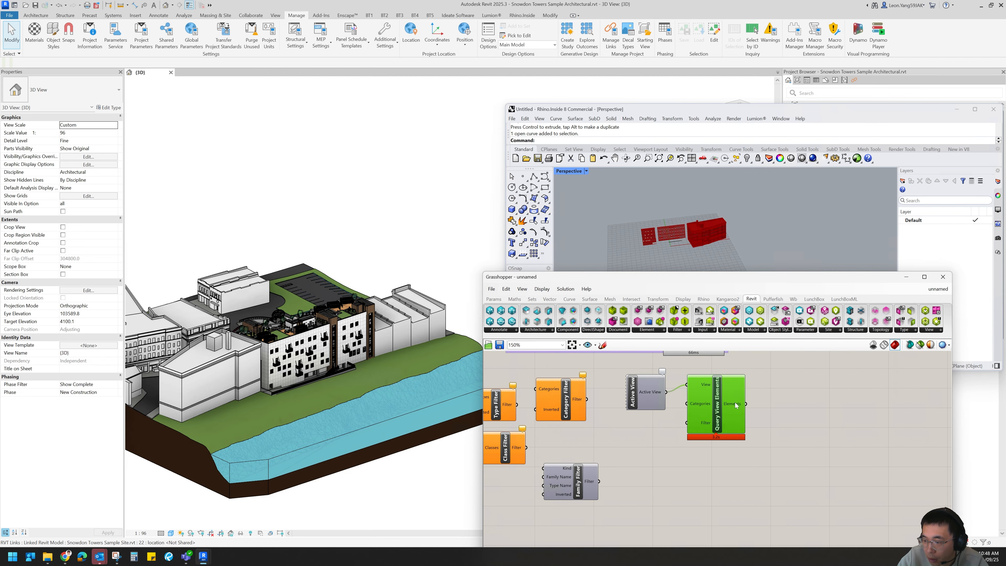
mouse_move(734, 403)
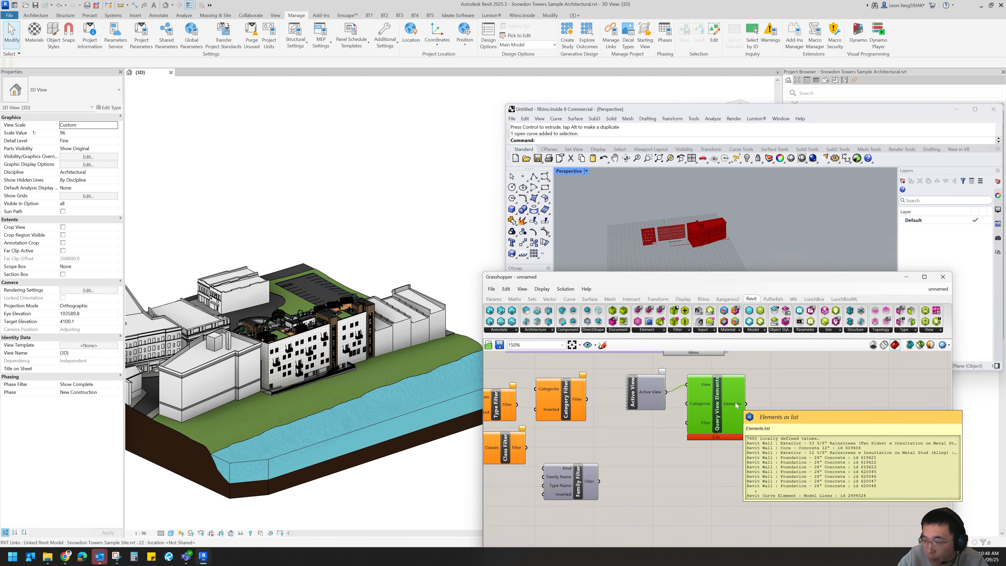
Add a Query Views component below Active View and place a Value Picker beside it.
click(935, 331)
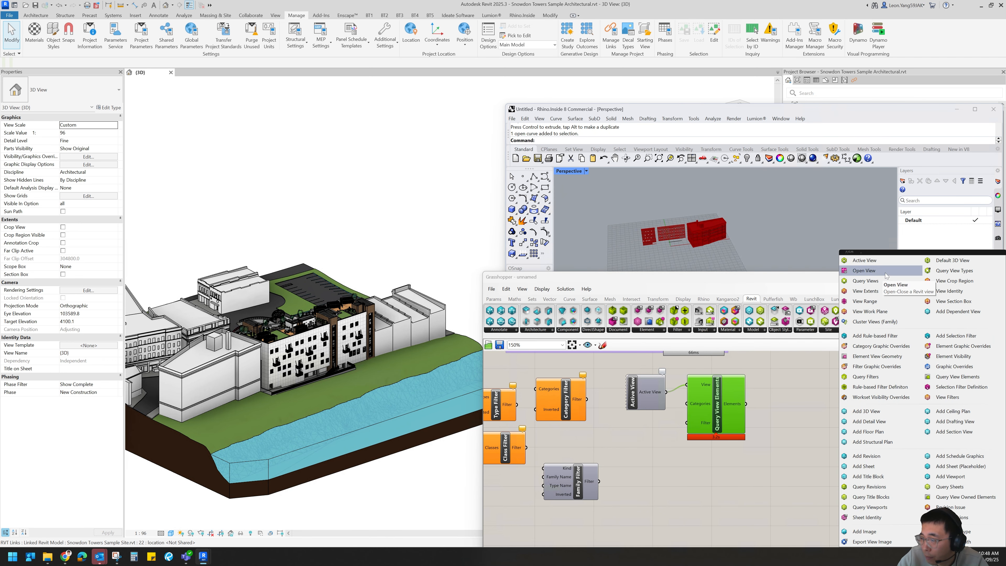
drag(865, 281, 647, 482)
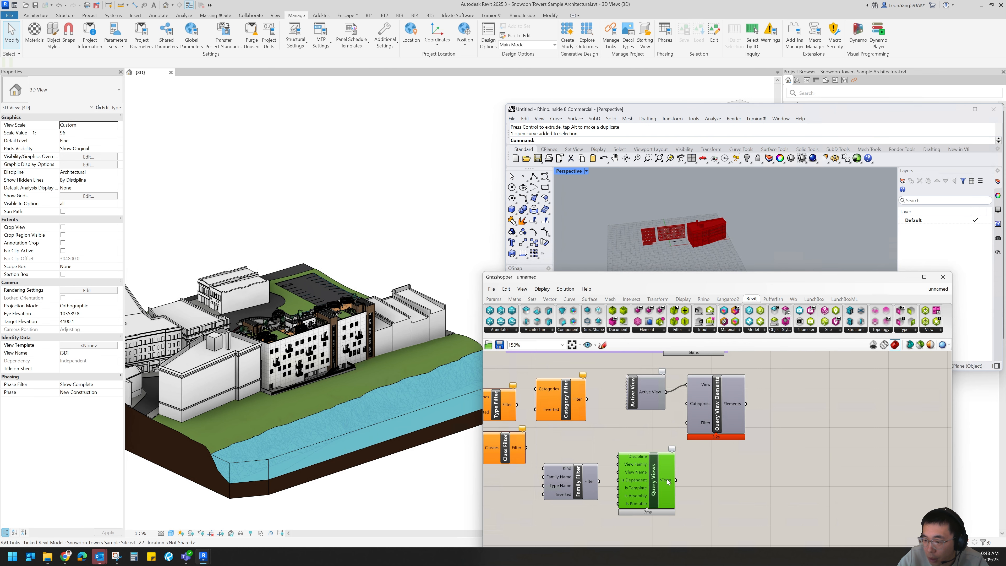
click(500, 300)
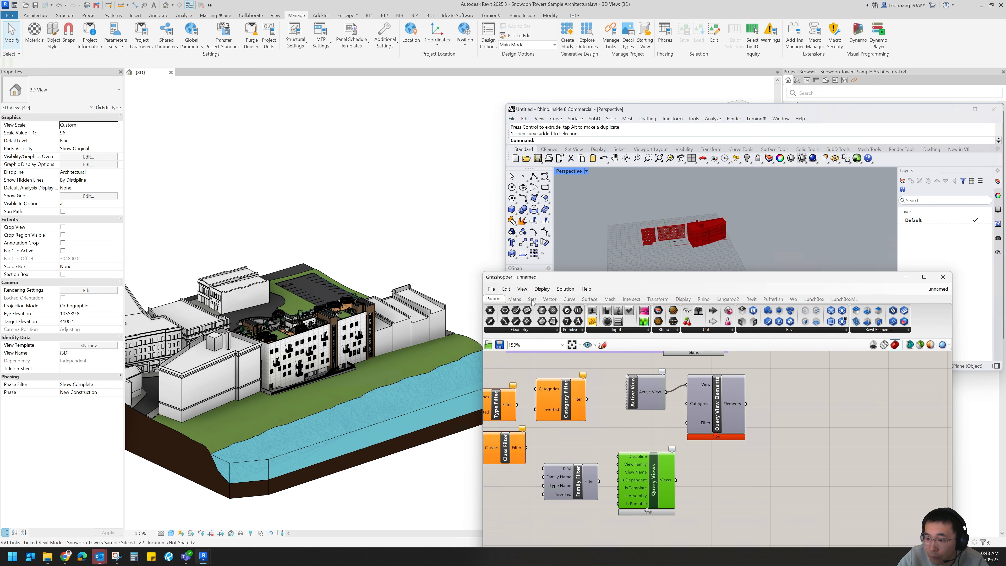
click(619, 331)
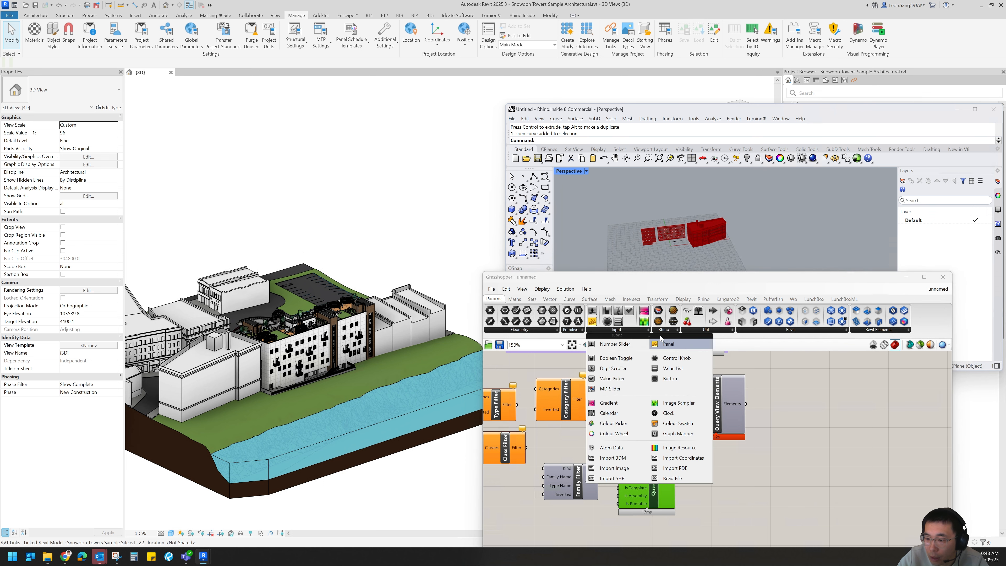
click(615, 381)
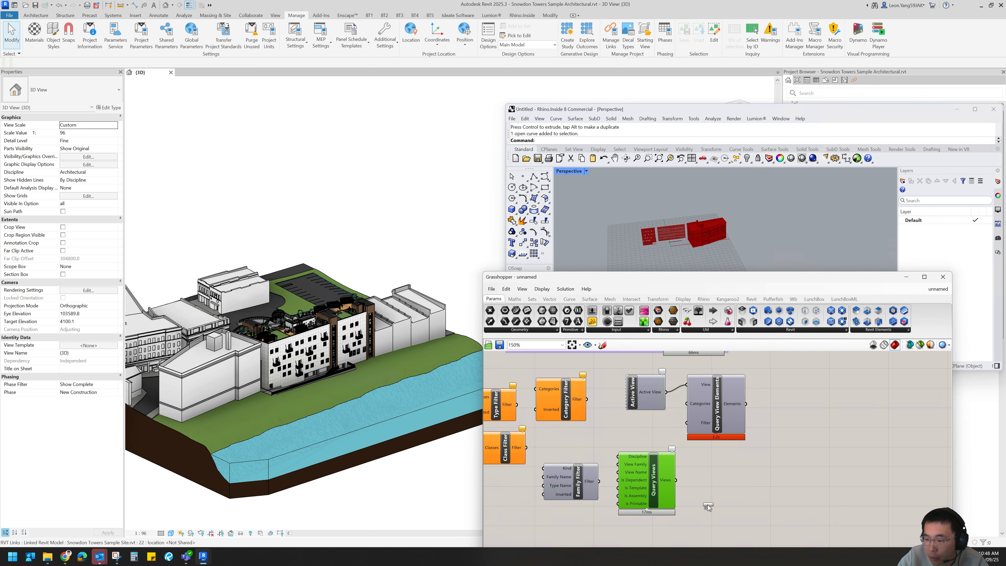
click(724, 515)
Connect the Views output to the Value Picker, enlarge the picker, and choose the {3D} view.
drag(676, 479, 715, 456)
drag(759, 487, 759, 520)
click(709, 456)
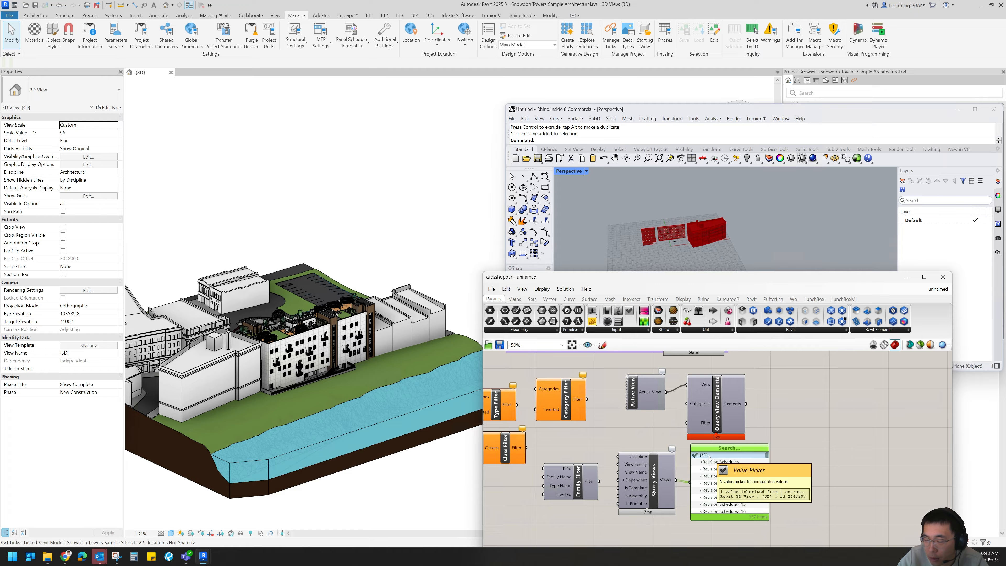
Reposition Query View Elements further from the Value Picker and connect the picker's output to its View input, replacing Active View.
mouse_move(728, 445)
mouse_down()
mouse_move(729, 469)
mouse_move(730, 454)
mouse_up()
drag(720, 415, 821, 422)
click(777, 482)
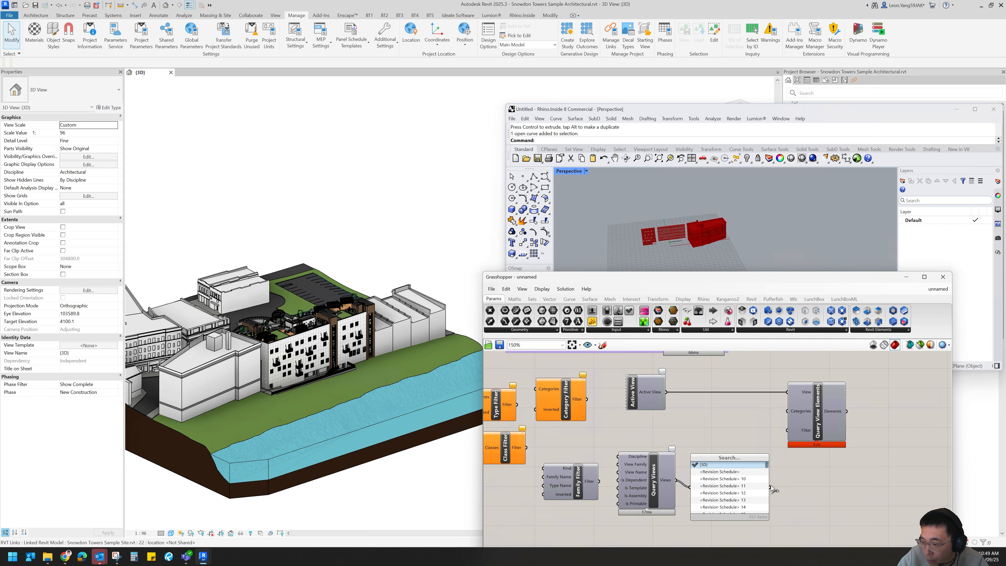
drag(770, 486, 856, 493)
right_drag(820, 444, 823, 385)
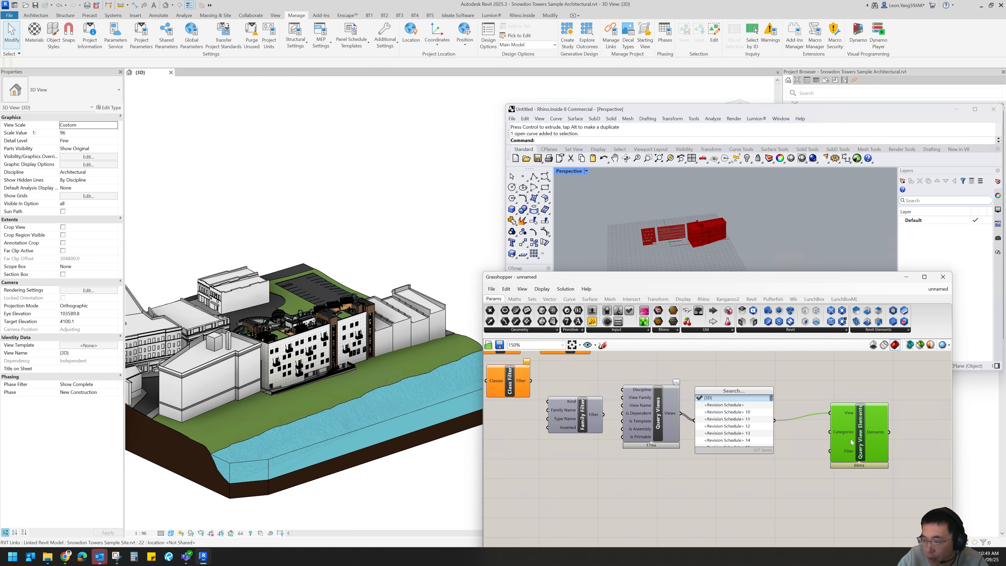
Stack the Category Filter, Type Filter and Class Filter below the Value Picker, and delete the Family Filter.
scroll(783, 475, down, 2)
scroll(719, 449, up, 1)
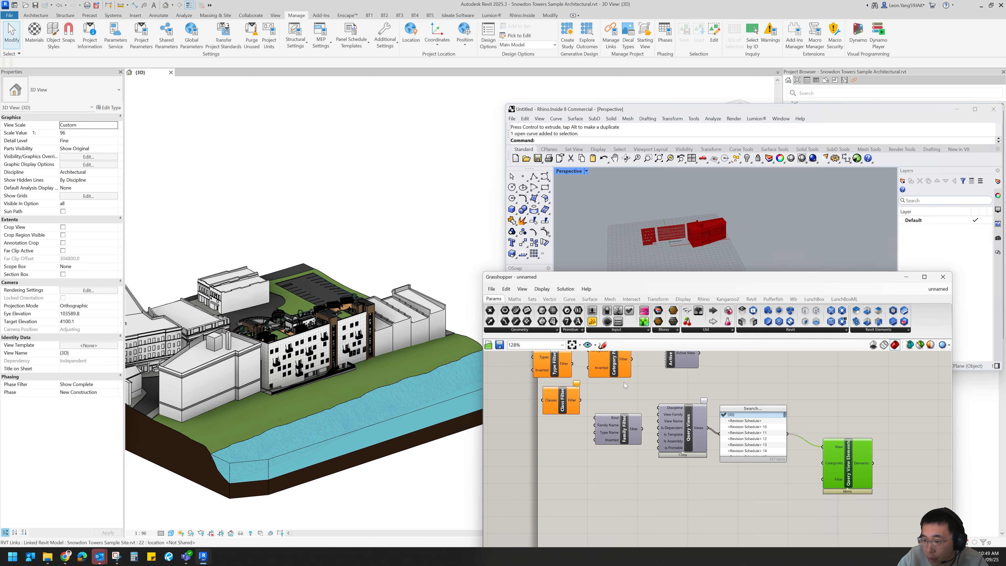
drag(613, 370, 728, 510)
drag(548, 374, 715, 545)
right_drag(582, 437, 595, 390)
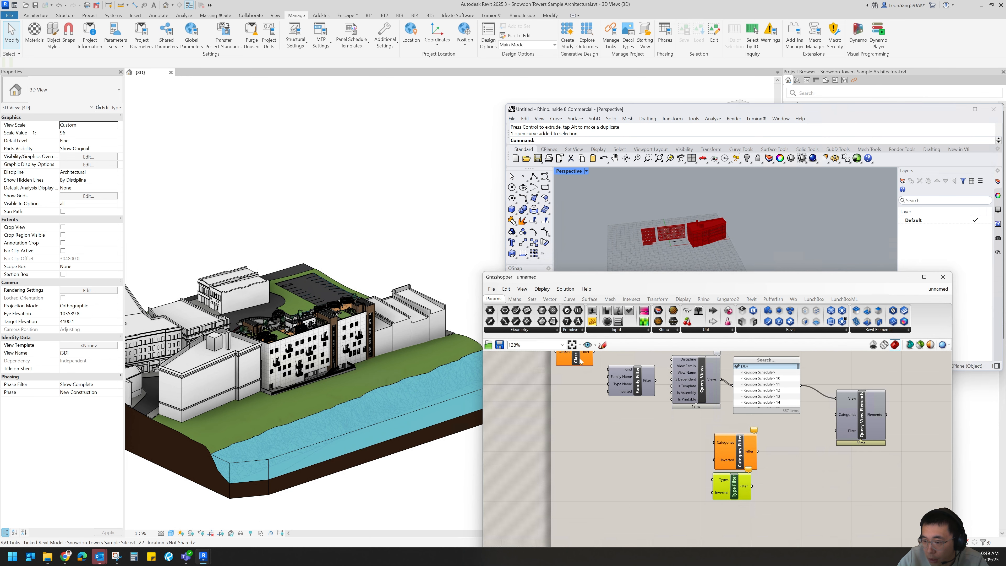
drag(578, 359, 728, 443)
click(741, 428)
click(689, 426)
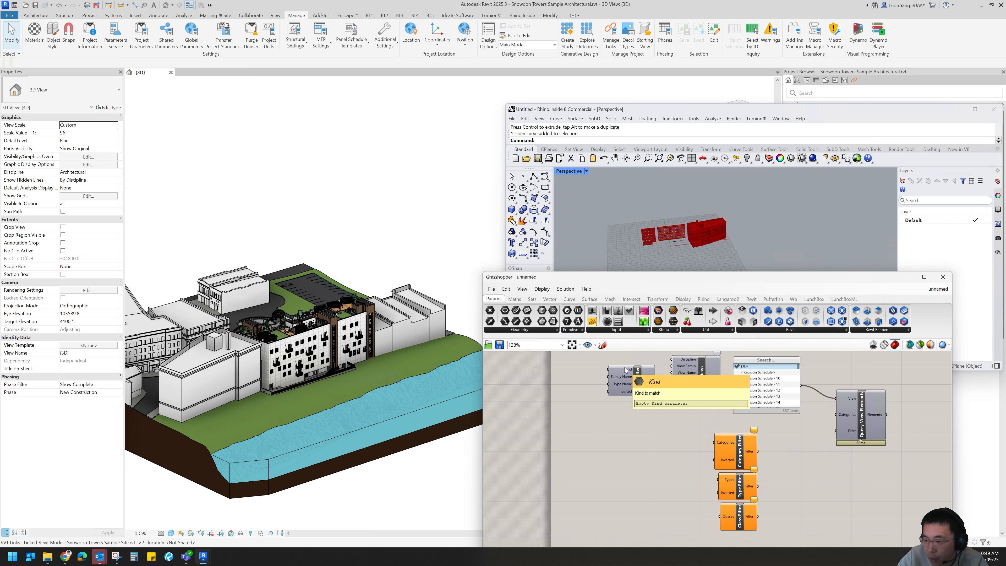
drag(639, 385, 559, 415)
key(Delete)
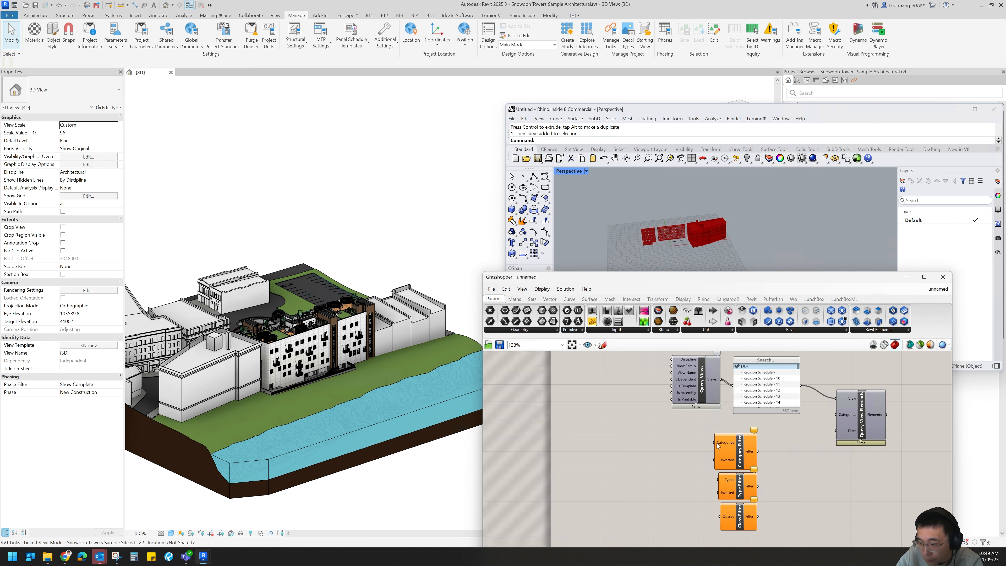
Set the Category Filter's Categories to Walls and connect its Filter output to the Filter input of Query View Elements.
right_drag(765, 467, 715, 471)
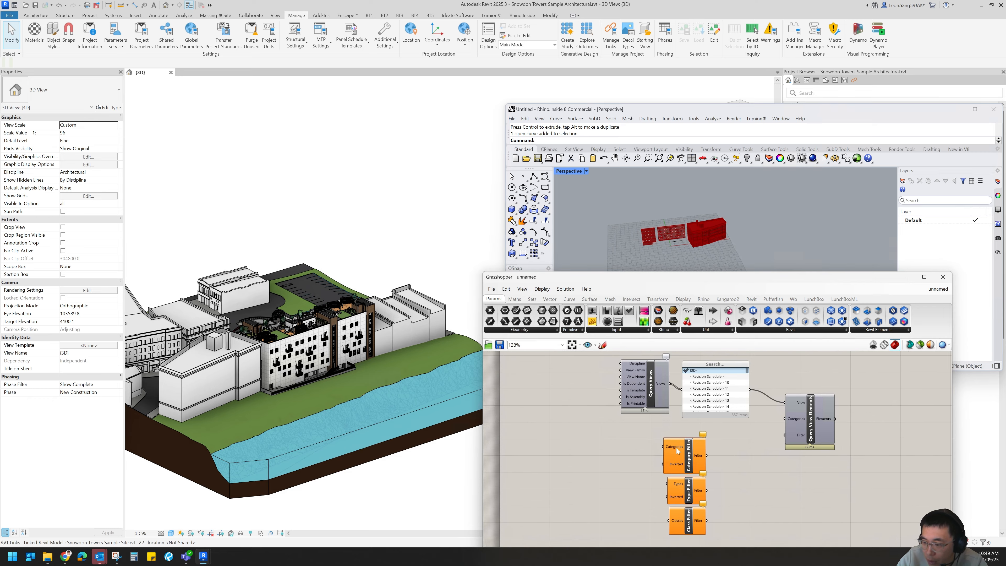
right_click(676, 449)
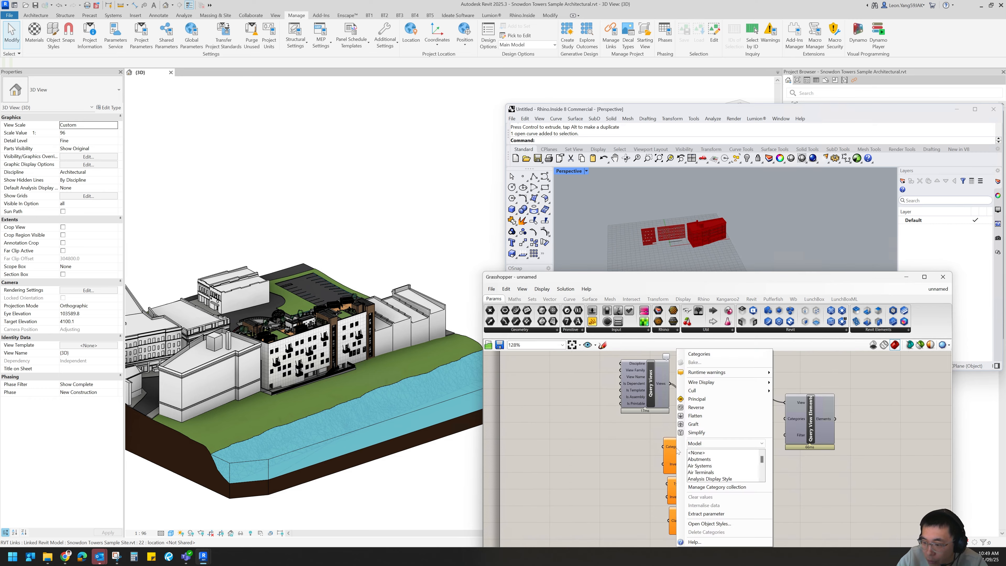
scroll(719, 468, down, 6)
click(720, 466)
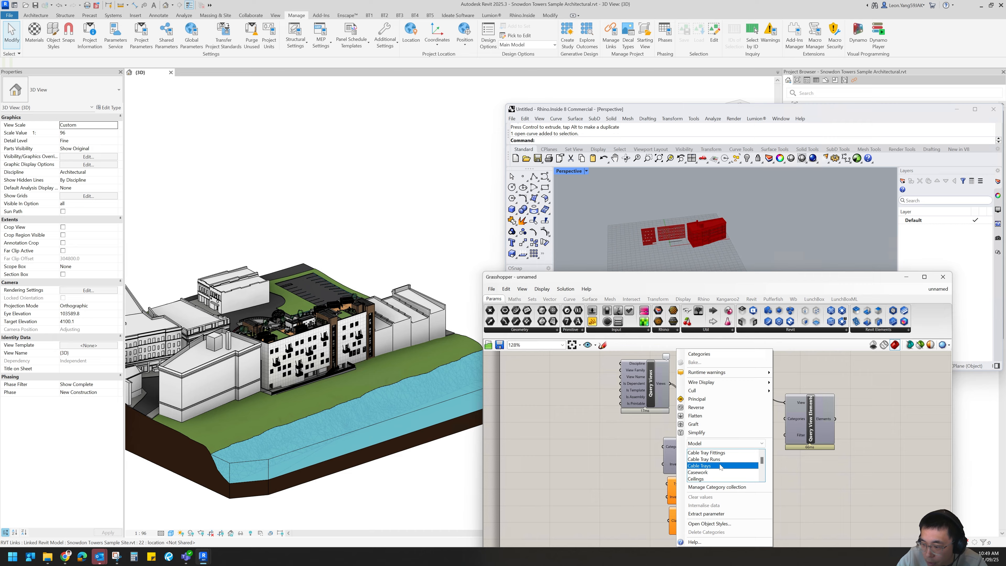
key(w)
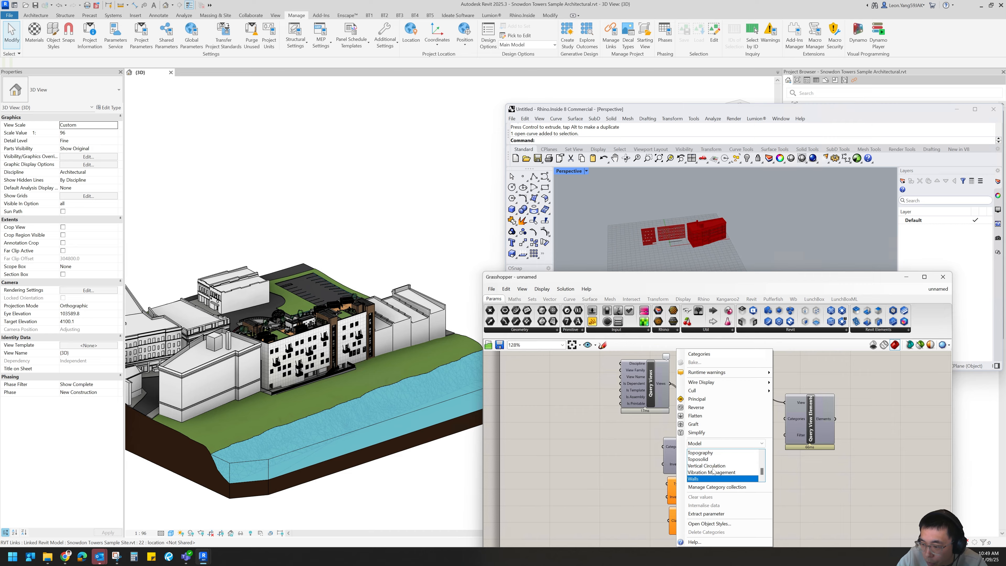
click(781, 469)
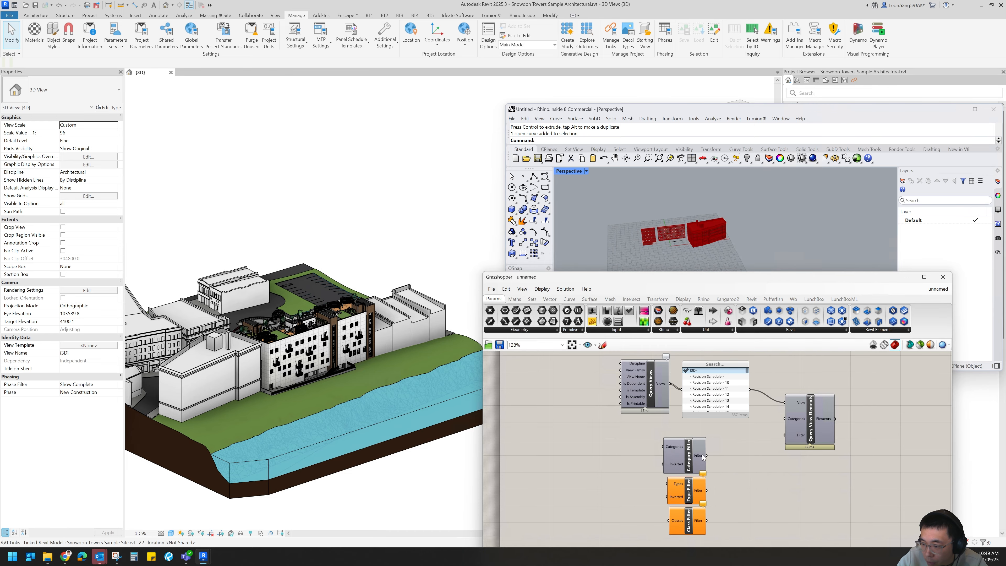
mouse_move(702, 455)
drag(701, 454, 784, 436)
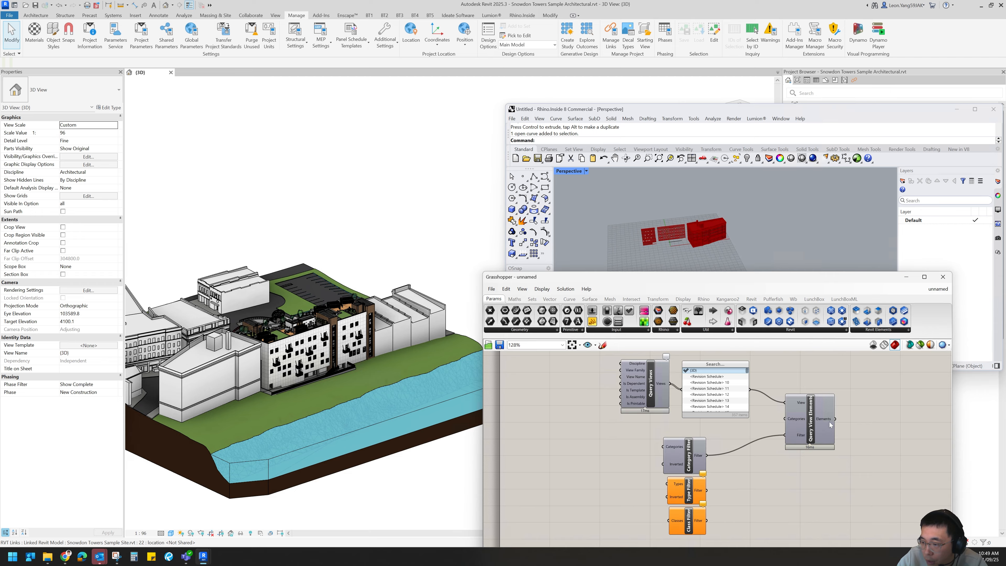
Add a Panel beside Query View Elements and connect the Elements output to it.
right_drag(824, 420, 729, 426)
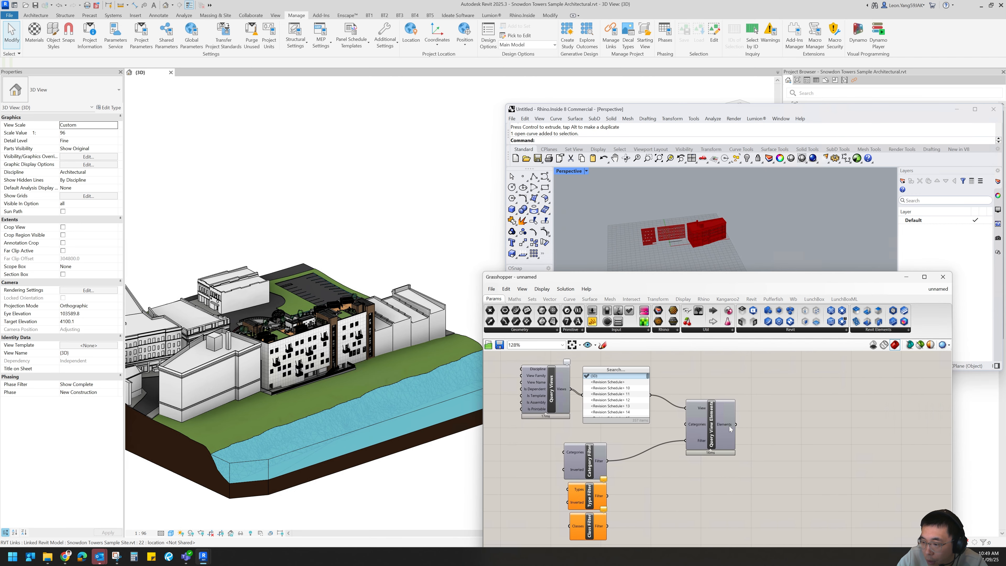
mouse_move(729, 426)
double_click(811, 449)
text(//)
key(Return)
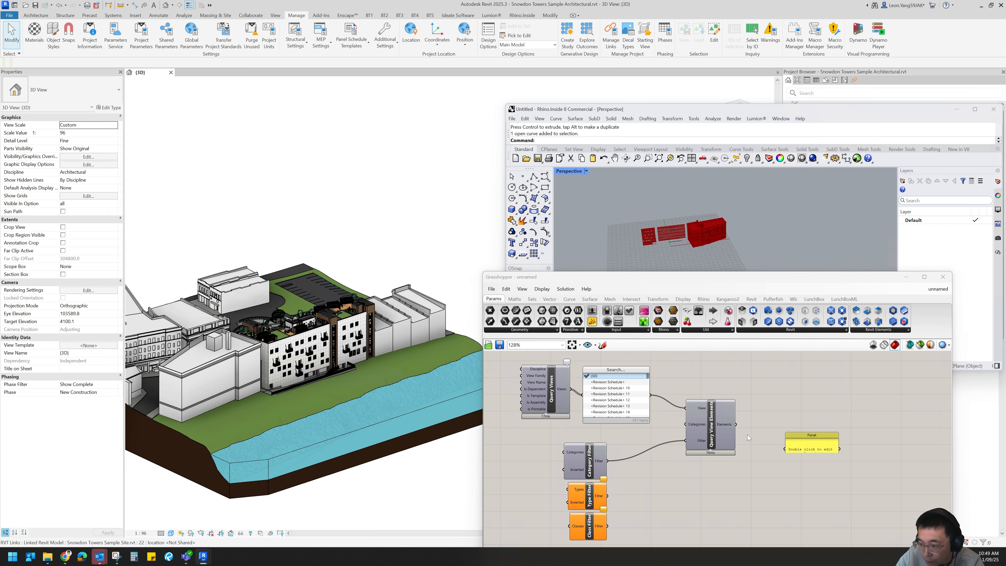
drag(737, 424, 785, 448)
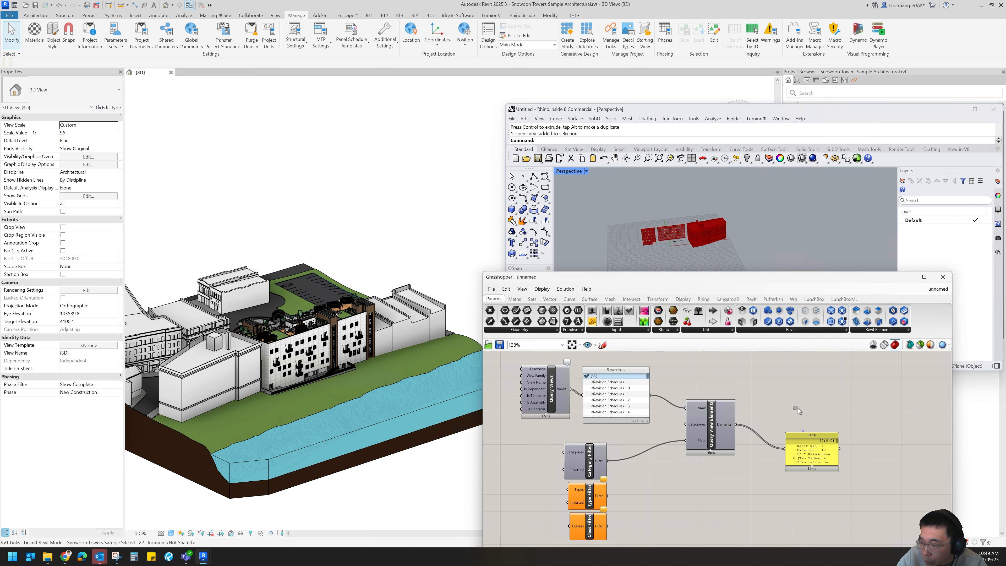
Enlarge the panel so the wall entries are readable, and move it away from Query View Elements.
drag(853, 452, 931, 452)
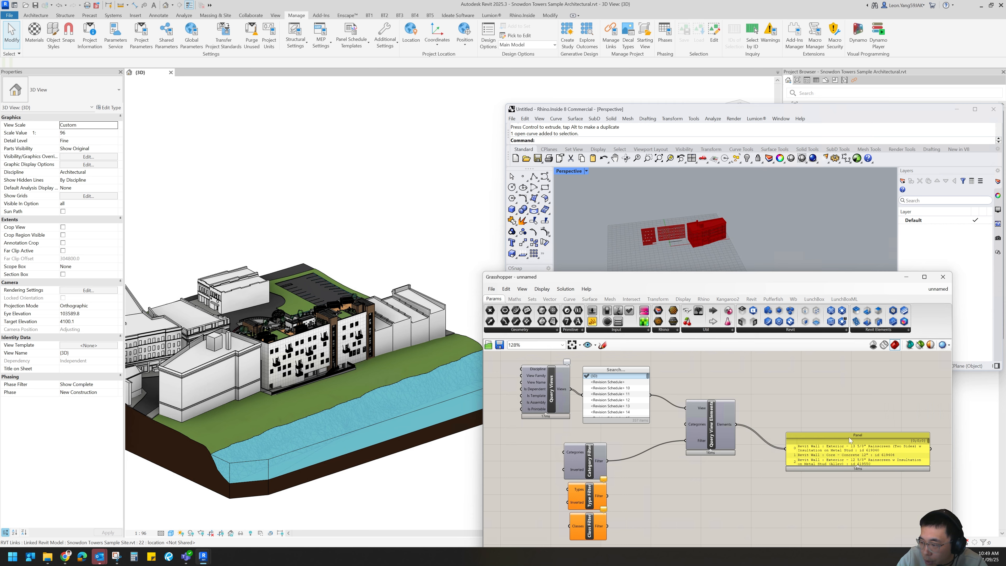
drag(848, 435, 848, 357)
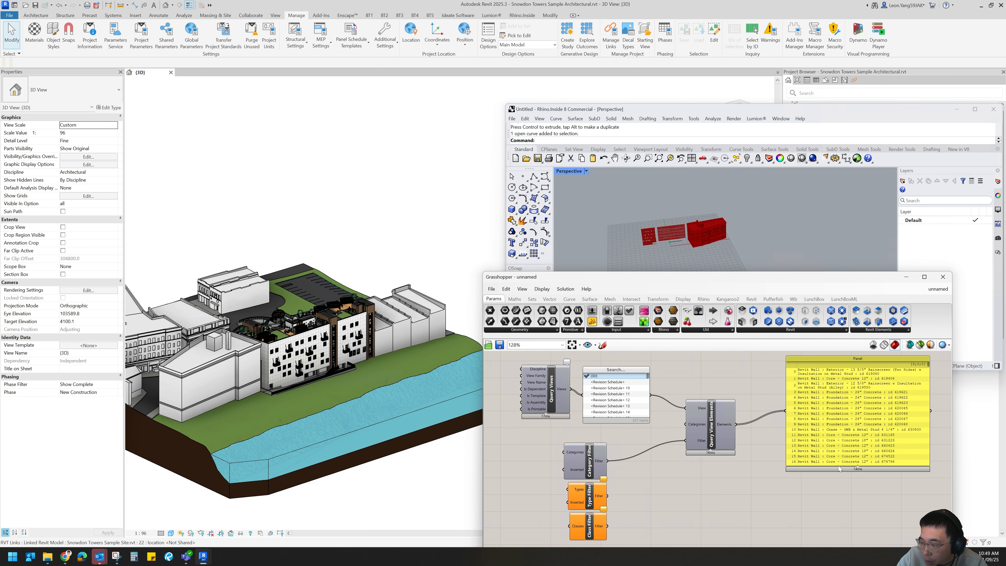
drag(836, 494, 835, 536)
drag(822, 361, 798, 377)
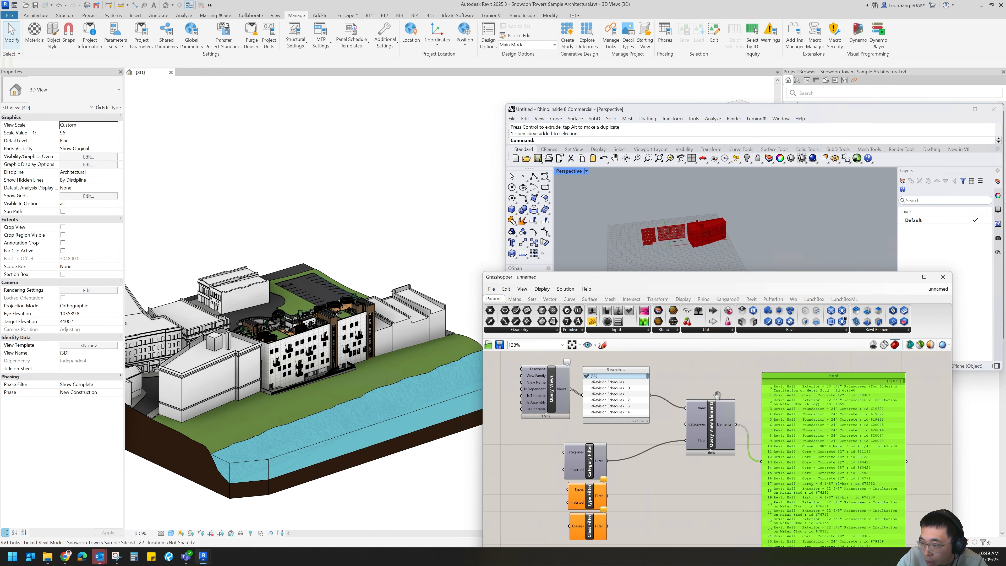
right_drag(717, 395, 668, 436)
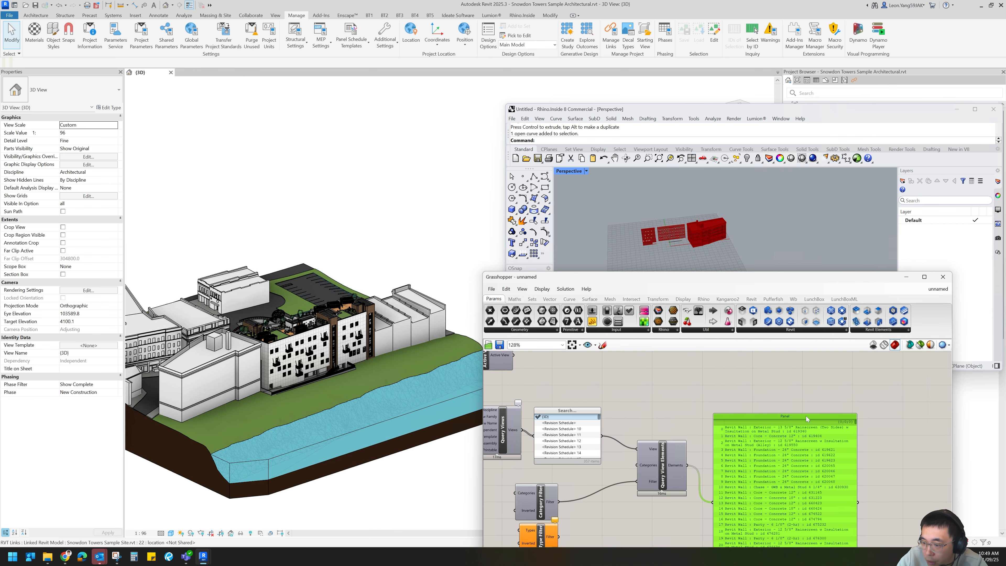
drag(806, 416, 879, 415)
Add an Element Geometry component fed by the queried Elements, and check the resulting wall geometry in Rhino's perspective viewport.
click(751, 299)
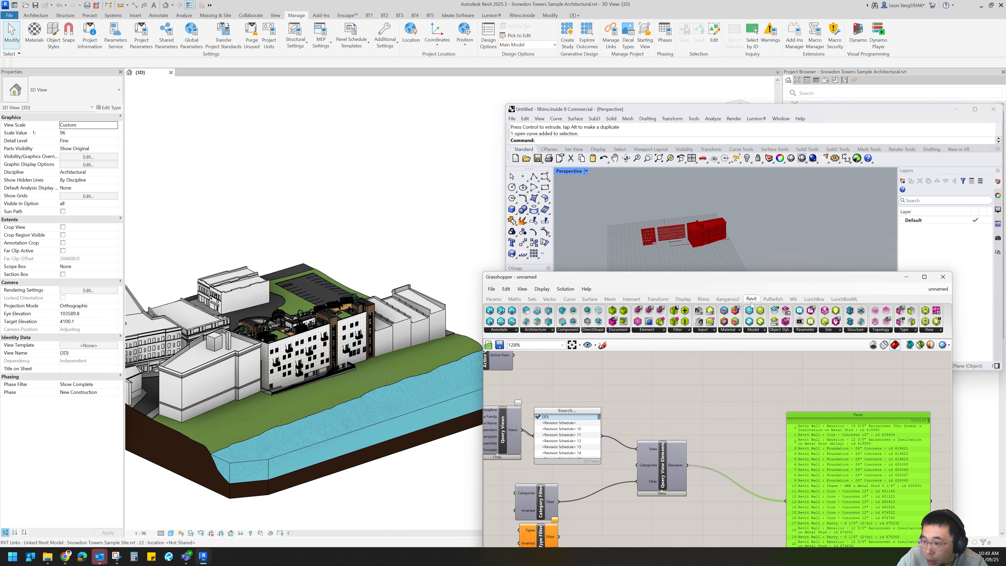
click(646, 332)
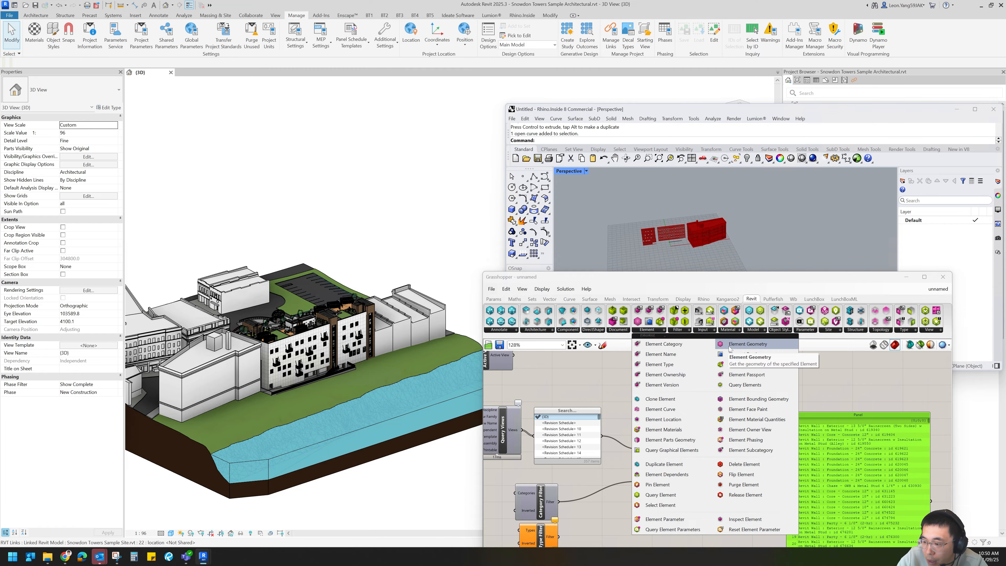
drag(735, 361, 720, 408)
drag(689, 466, 708, 399)
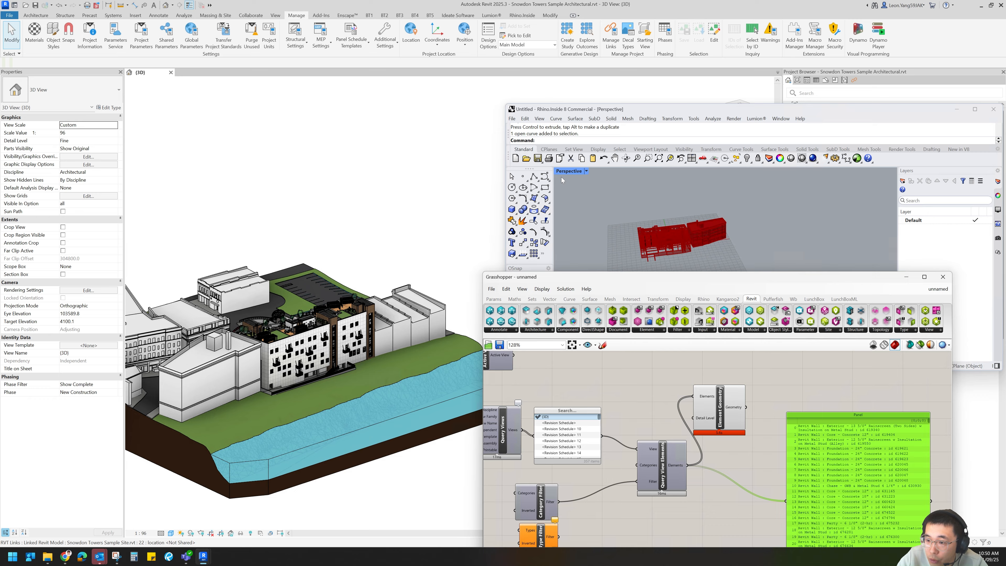
drag(728, 281, 724, 320)
scroll(678, 268, up, 5)
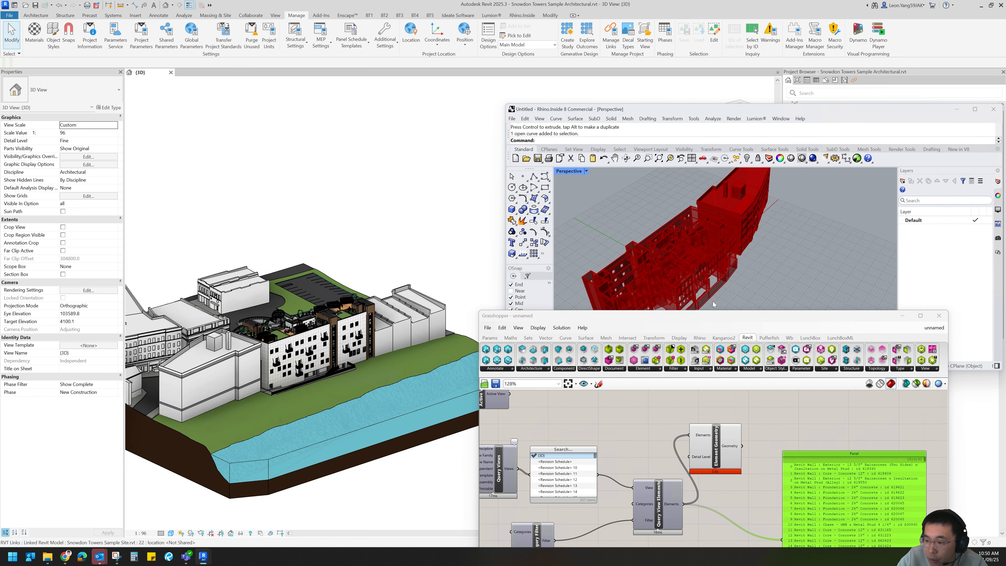
drag(710, 316, 709, 263)
Browse the element types offered for the Type Filter's Types input, with category Walls and family Curtain Wall.
right_drag(717, 360, 776, 336)
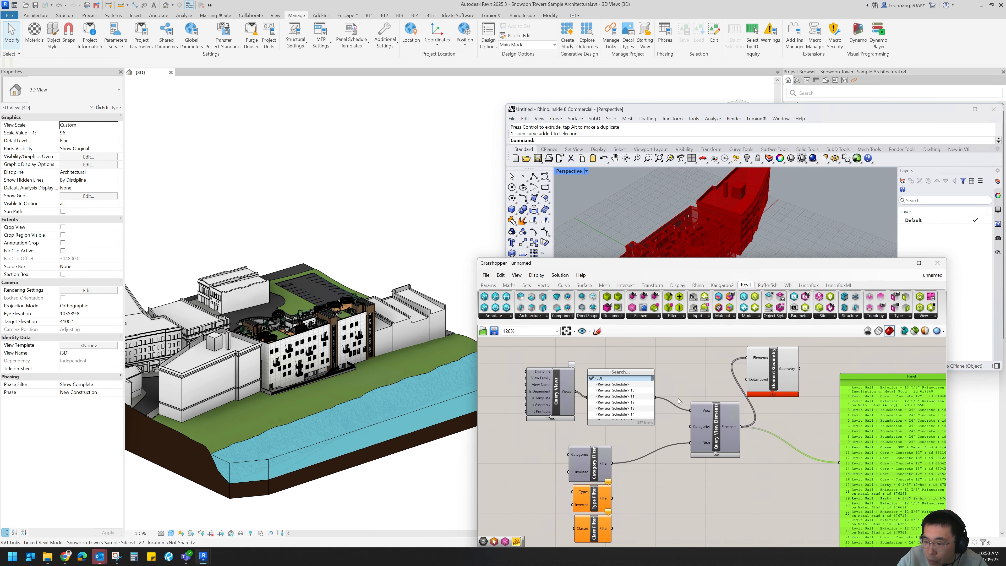
right_click(585, 495)
click(621, 433)
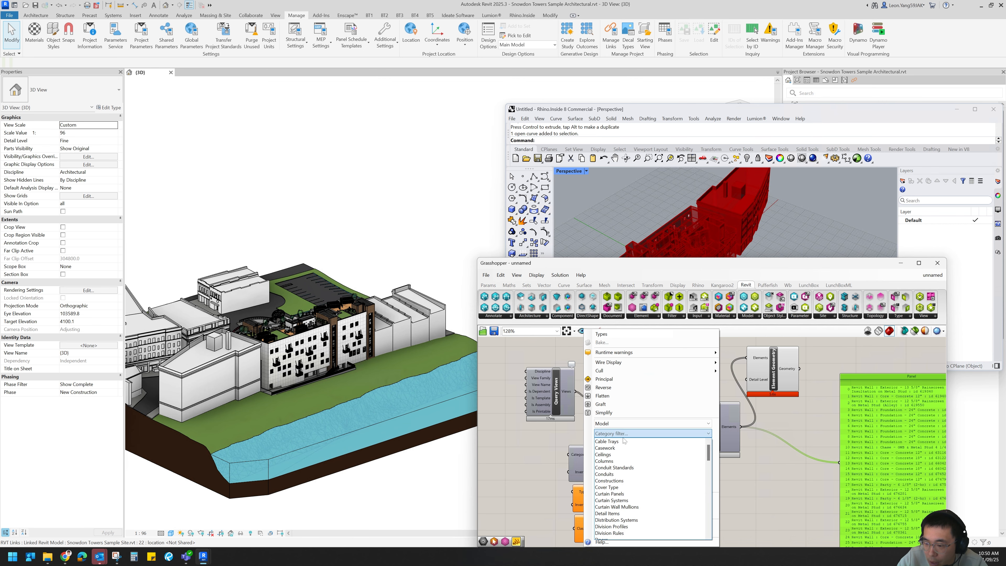
key(w)
key(Return)
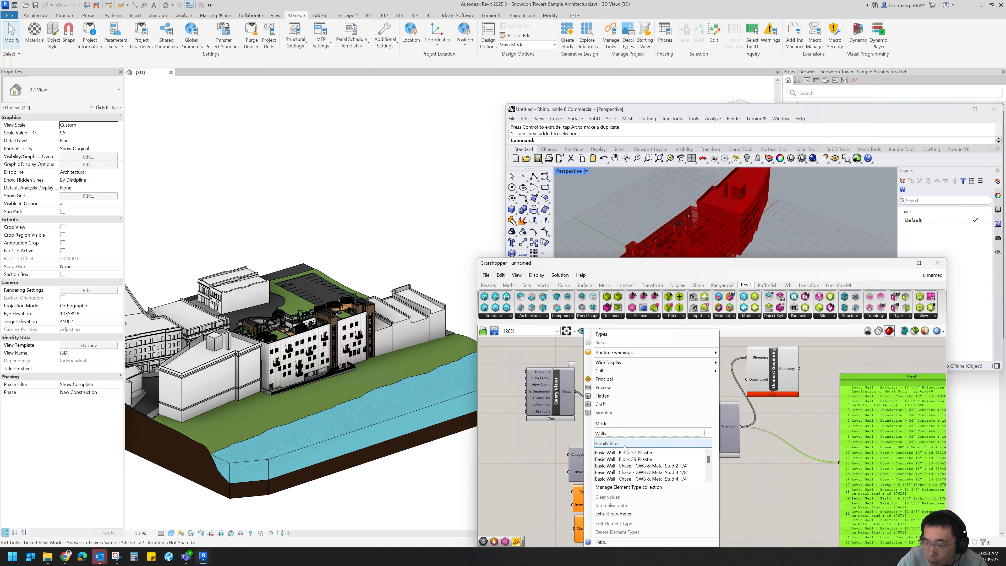
click(625, 444)
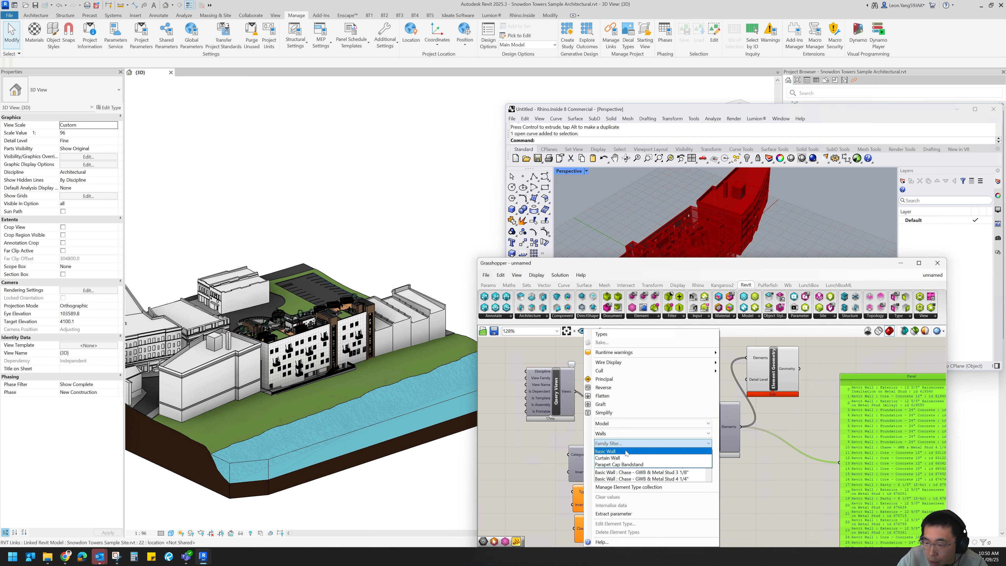
click(625, 458)
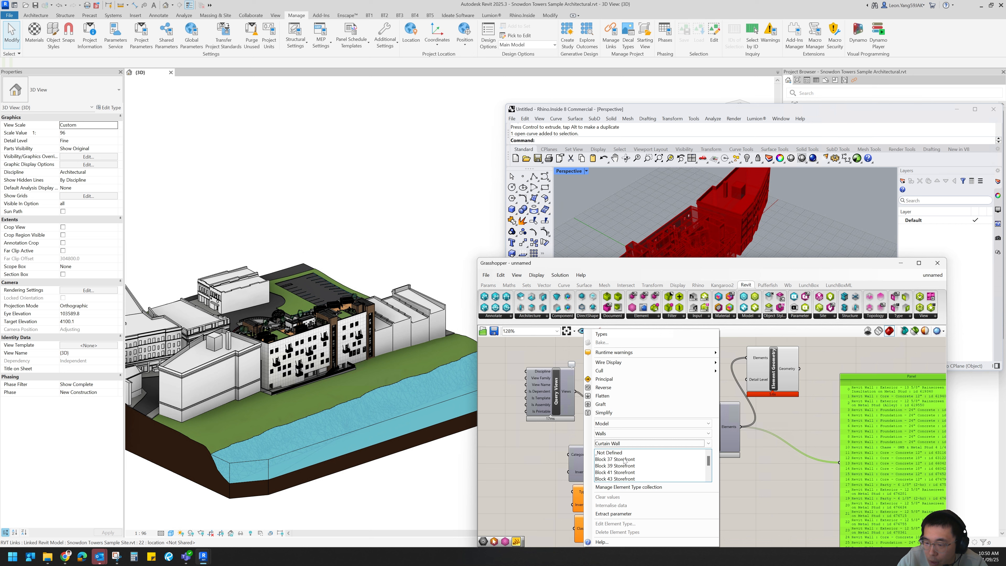
scroll(629, 463, down, 5)
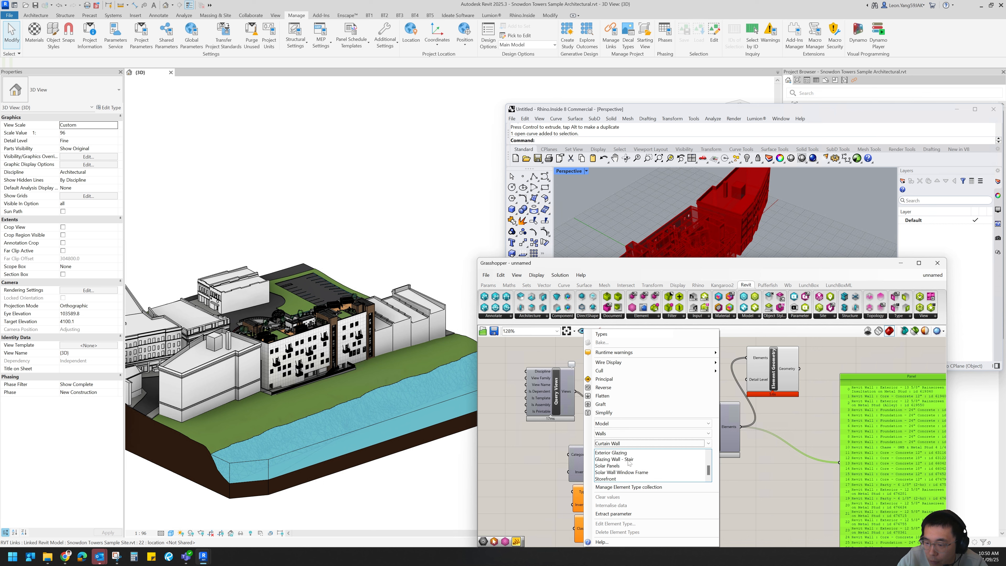
click(626, 444)
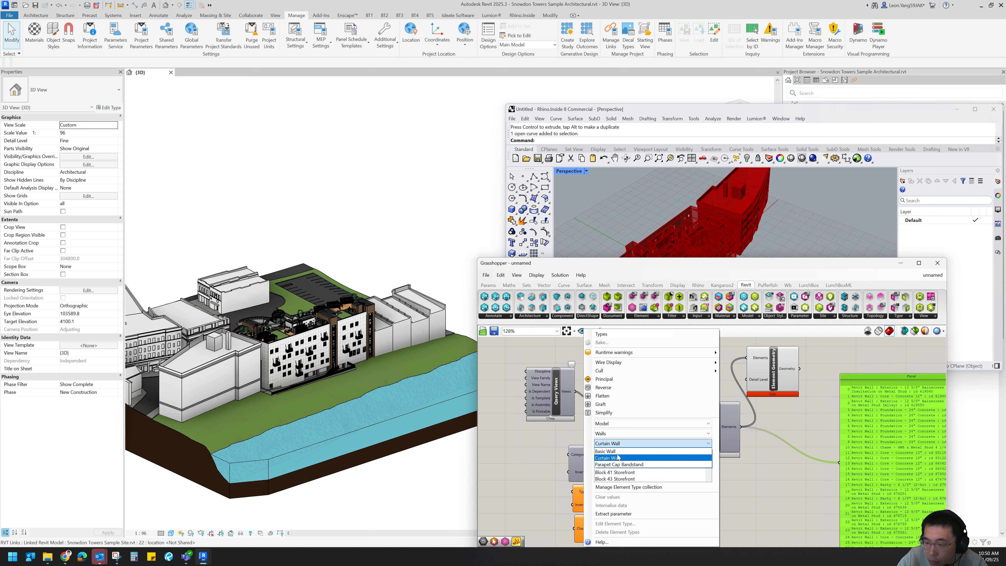
click(618, 457)
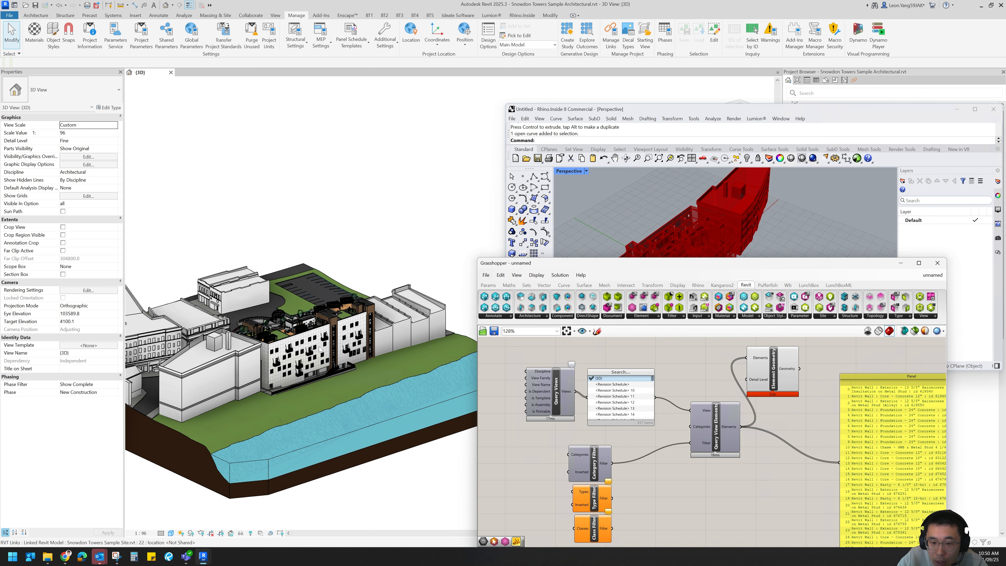
Switch to Revit, select the exterior facade wall with the balconies, and look up its wall type in the type list.
scroll(321, 348, up, 4)
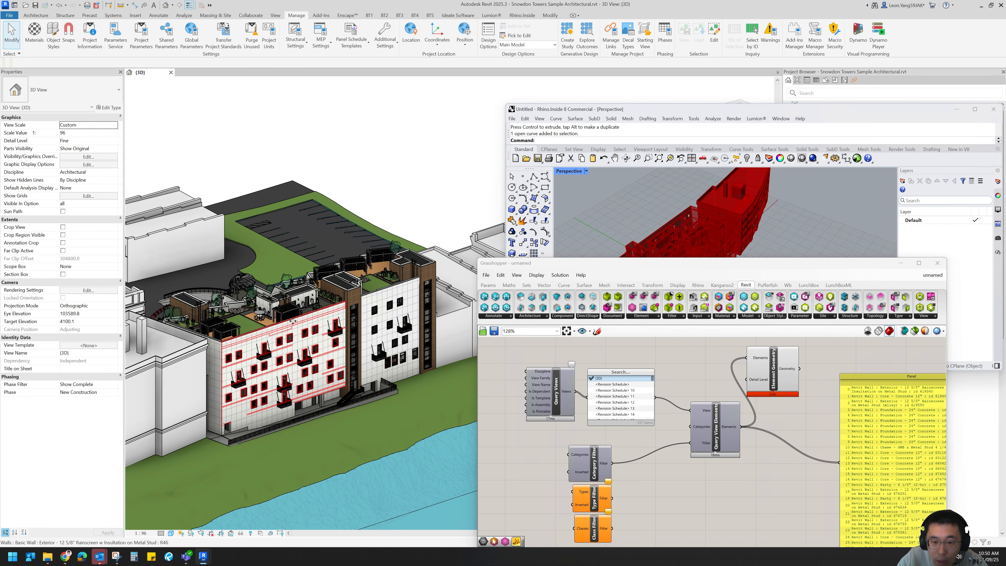
click(292, 321)
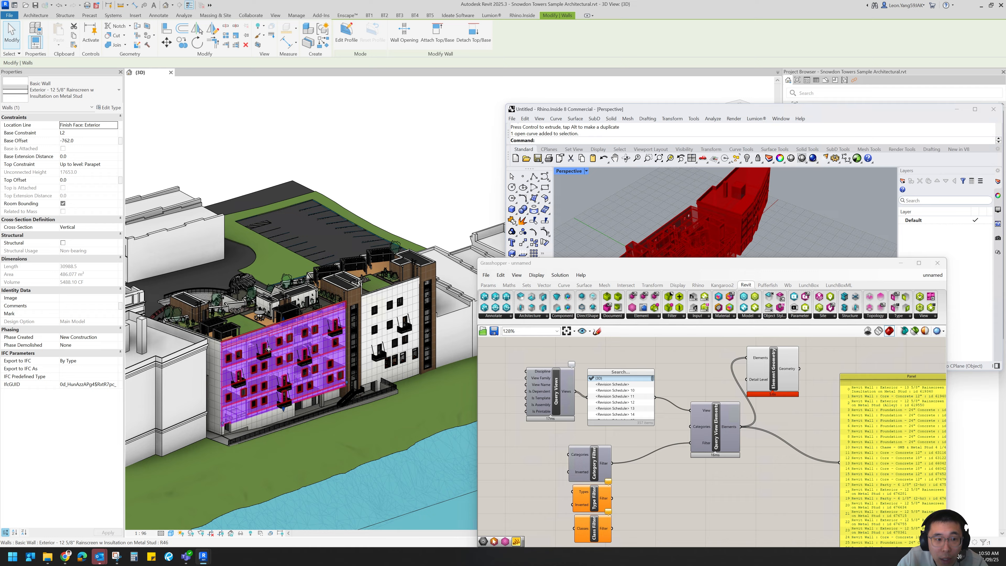
click(53, 97)
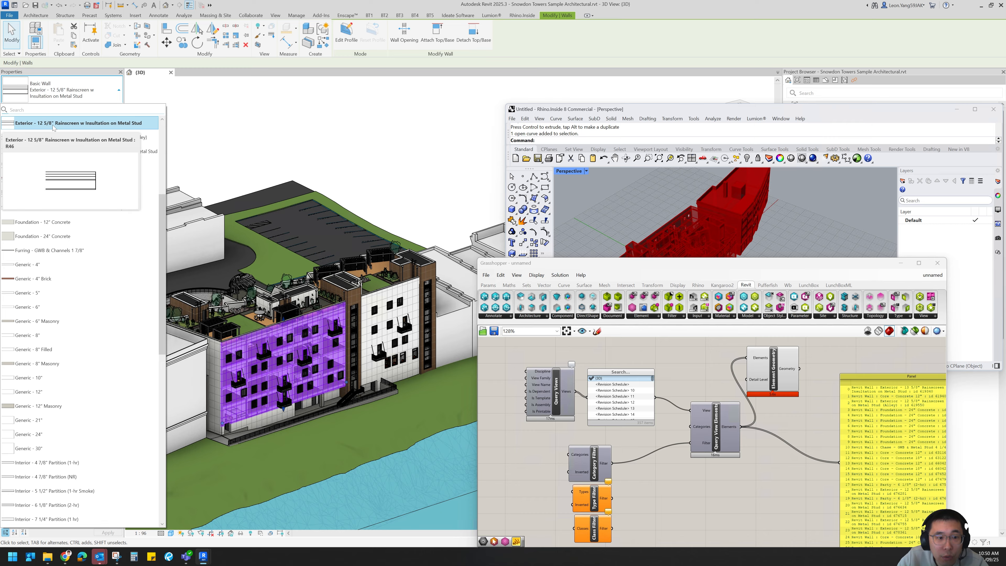
click(79, 126)
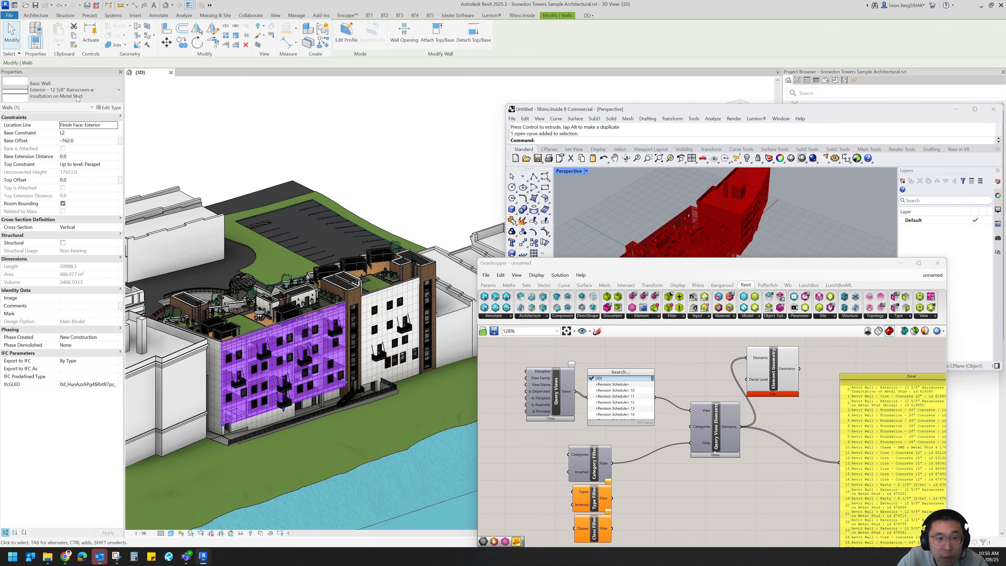
Set the Type Filter's Types input to Basic Wall: Exterior - 12 5/8" Rainscreen w Insulation on Metal Stud, and wire its Filter output into Query View Elements.
right_click(587, 497)
click(630, 466)
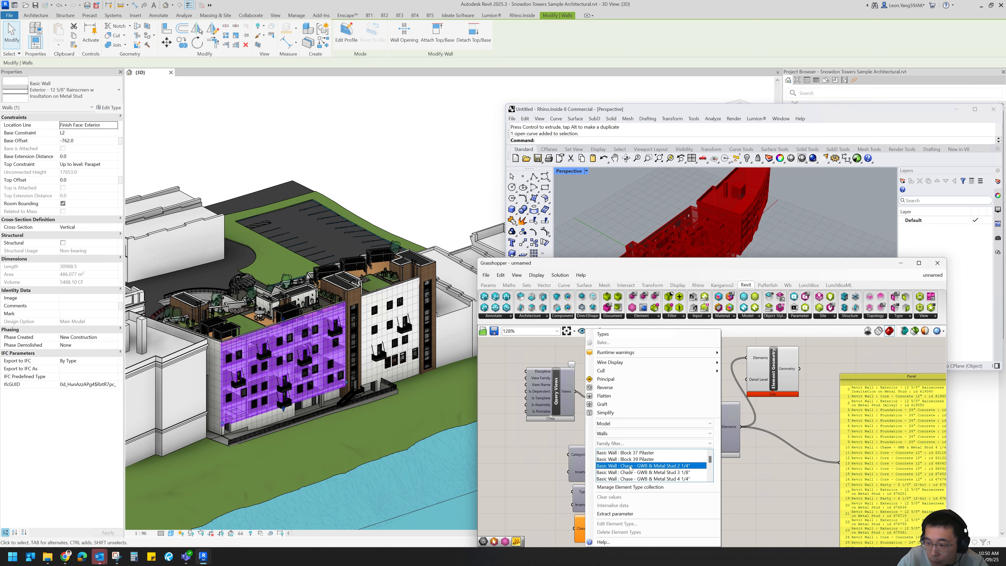
scroll(674, 470, down, 3)
scroll(660, 462, up, 1)
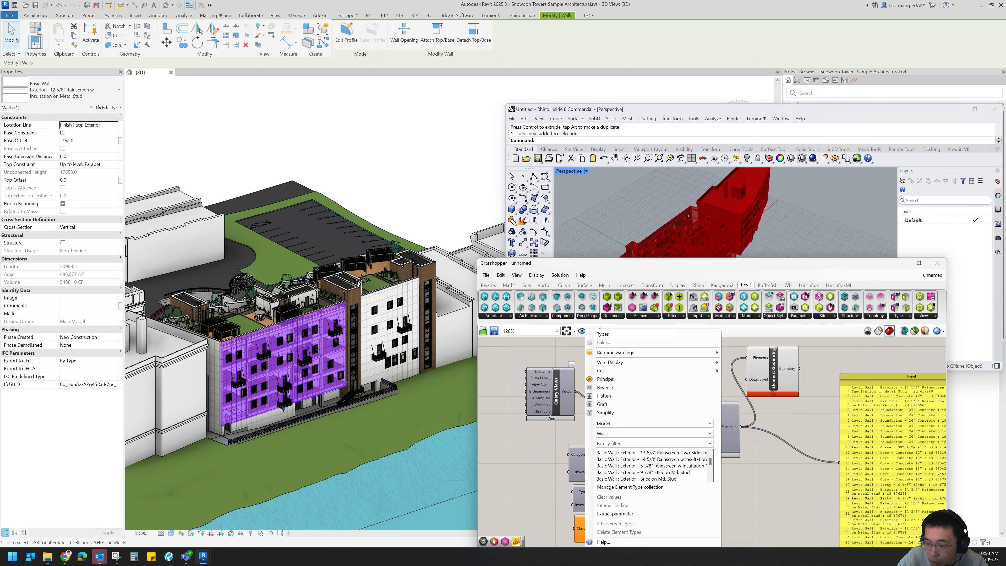
scroll(664, 465, up, 1)
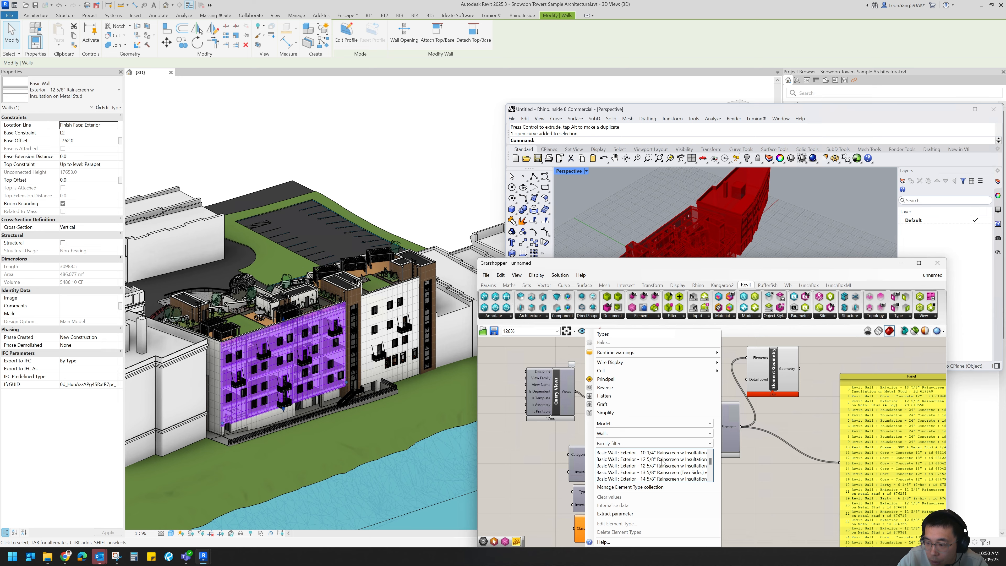
click(662, 459)
click(732, 482)
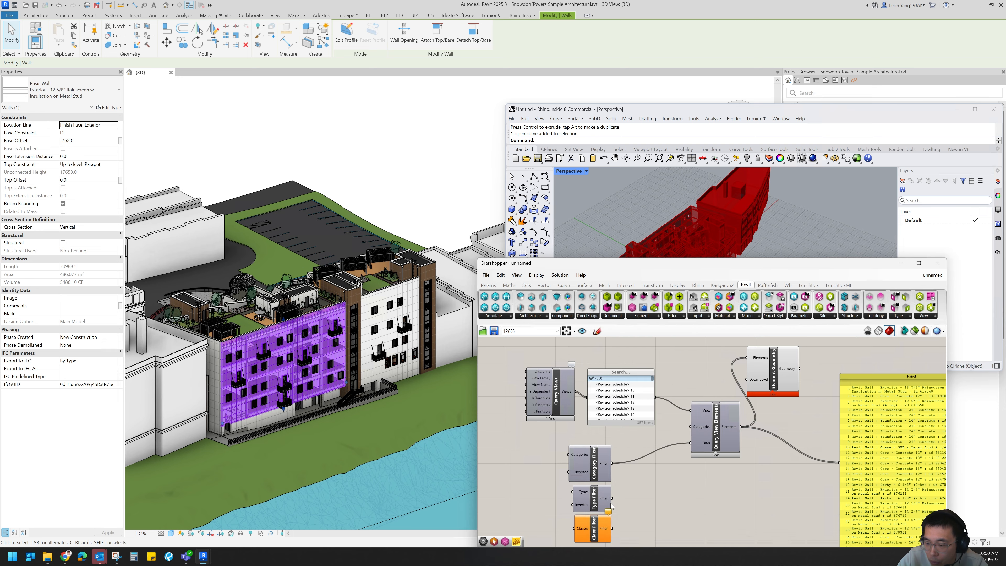
drag(612, 498, 690, 442)
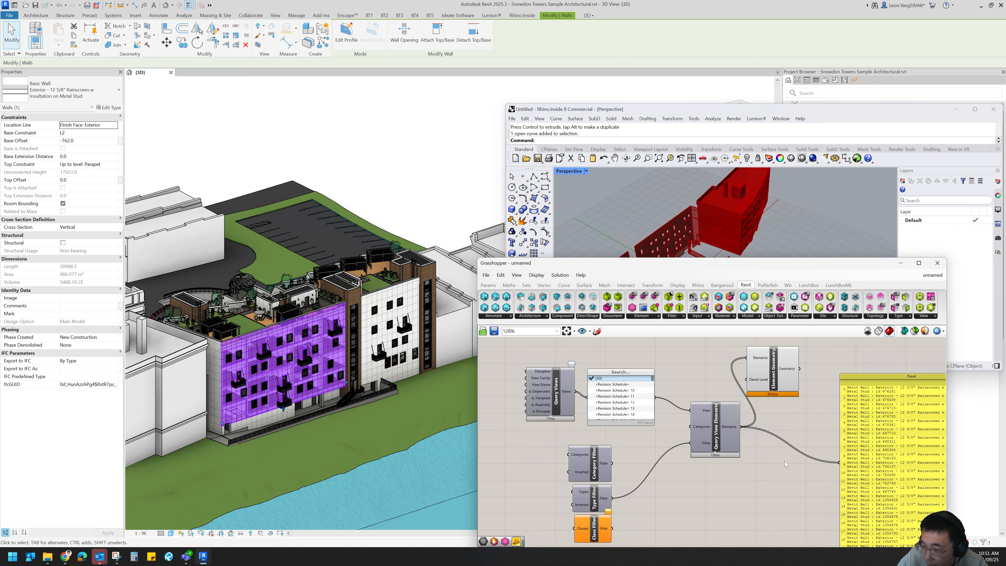
Select the Element Geometry component and examine the geometry of the filtered exterior walls in Rhino's perspective viewport.
right_drag(784, 461, 727, 458)
drag(715, 367, 727, 367)
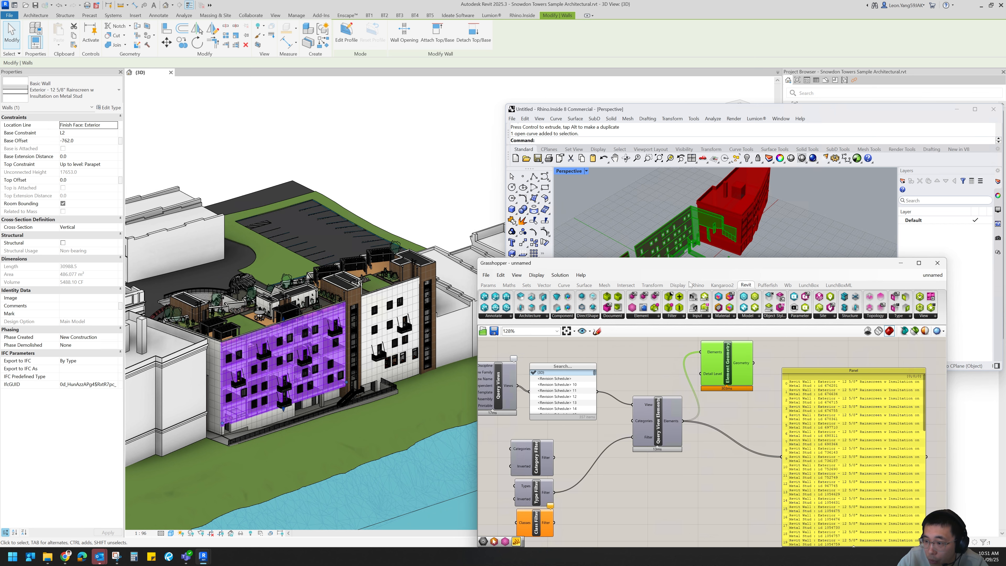
drag(677, 263, 661, 356)
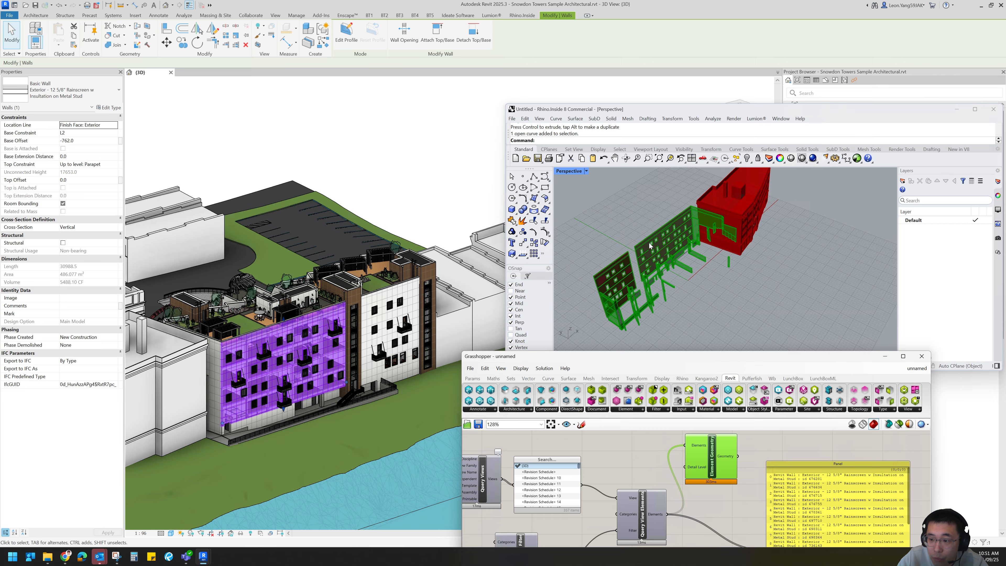
click(639, 281)
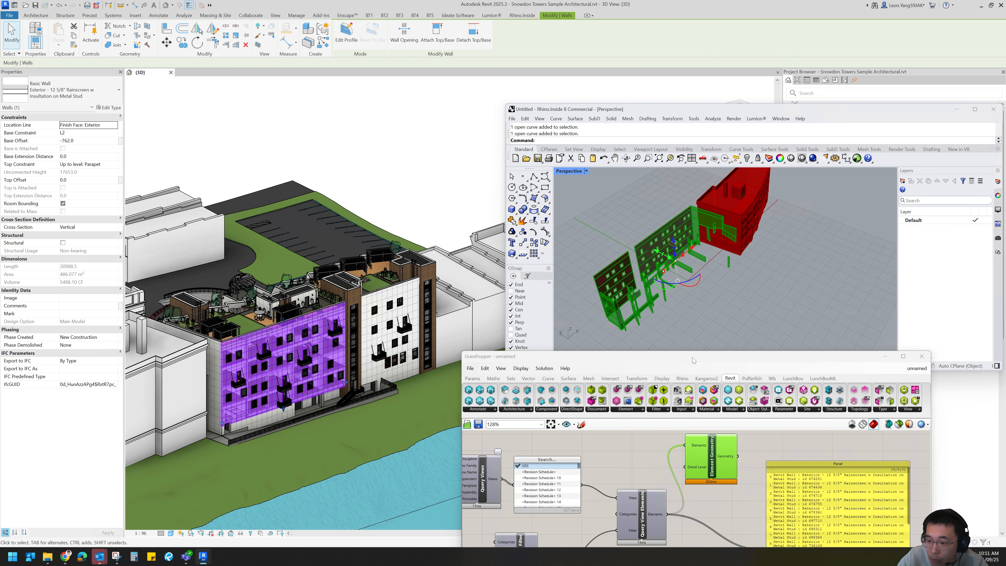
Change the Type Filter's Types selection to the basic wall type Foundation - 12" Concrete.
drag(692, 357, 695, 288)
right_drag(588, 490, 628, 449)
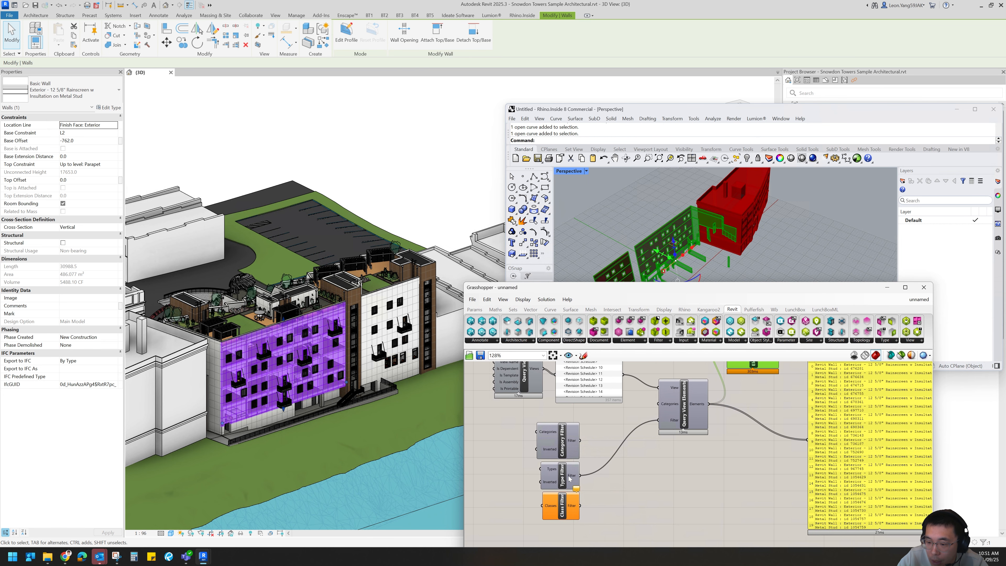
right_click(554, 471)
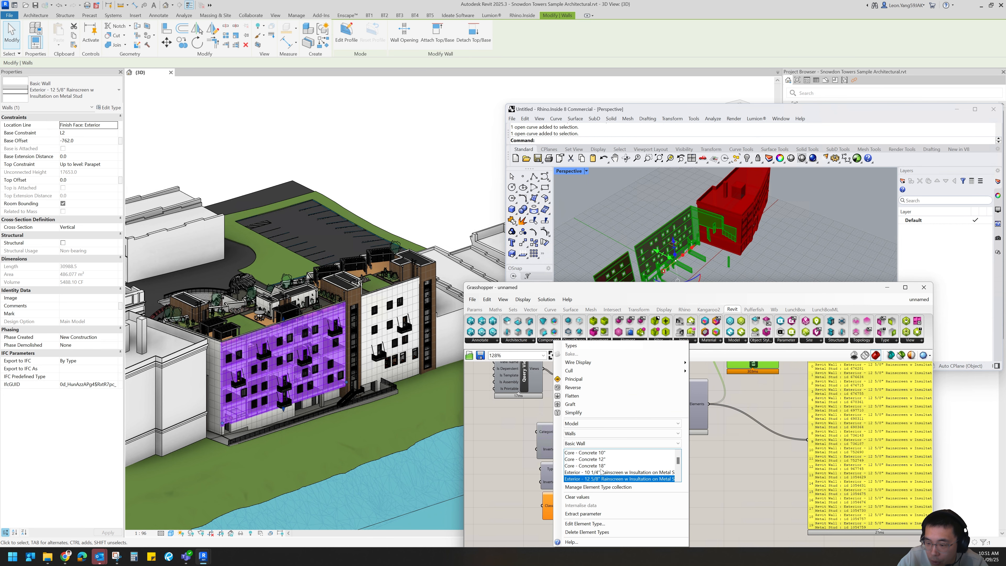
scroll(599, 469, up, 3)
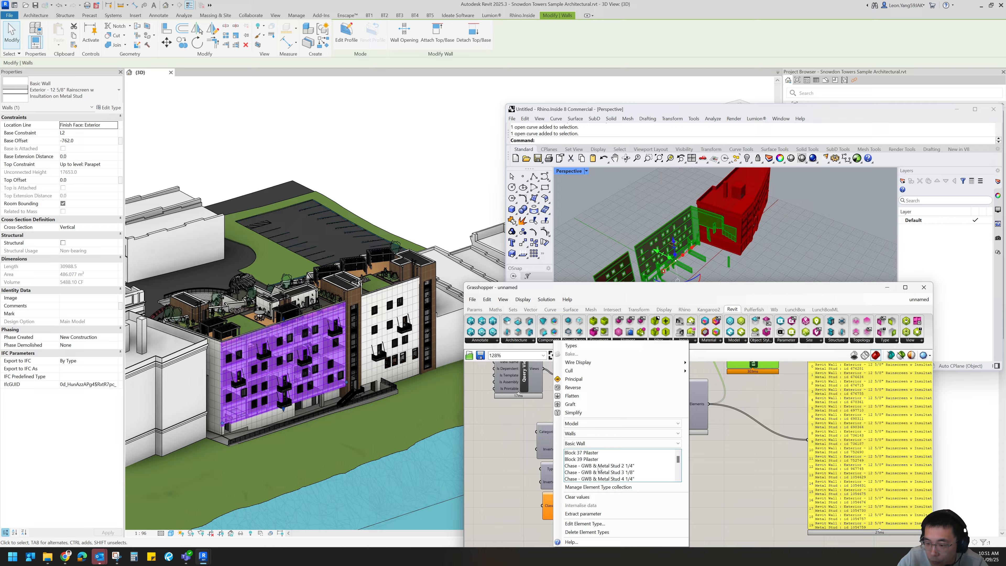
click(586, 460)
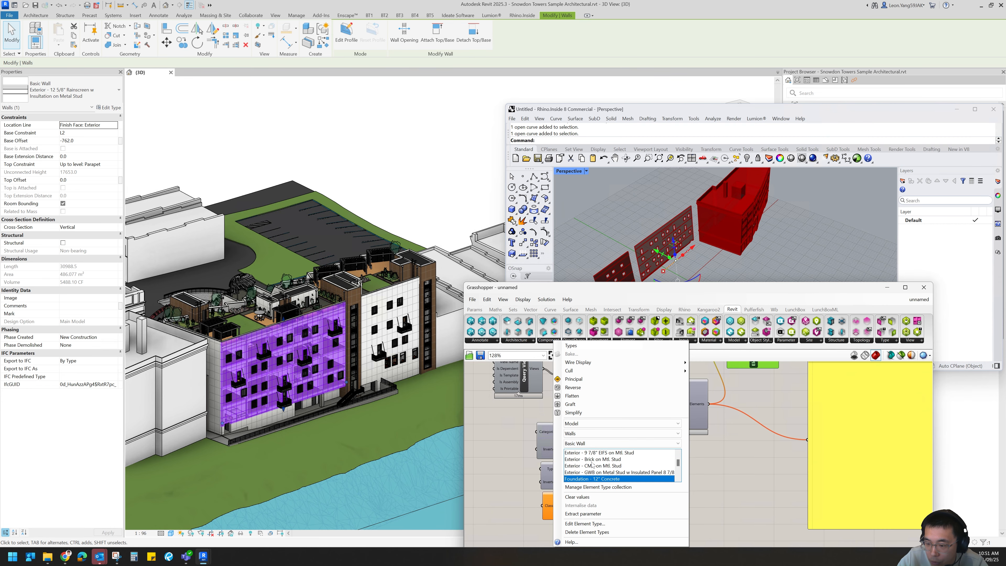
Browse the element types offered for the Type Filter's Types input under the Floors category and the Basic Wall family.
click(586, 434)
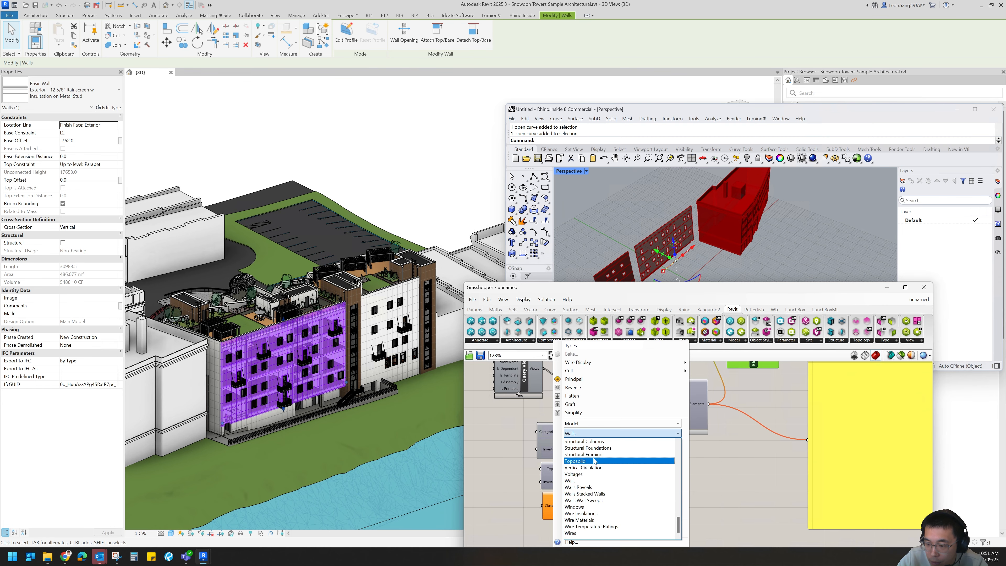
scroll(591, 472, up, 20)
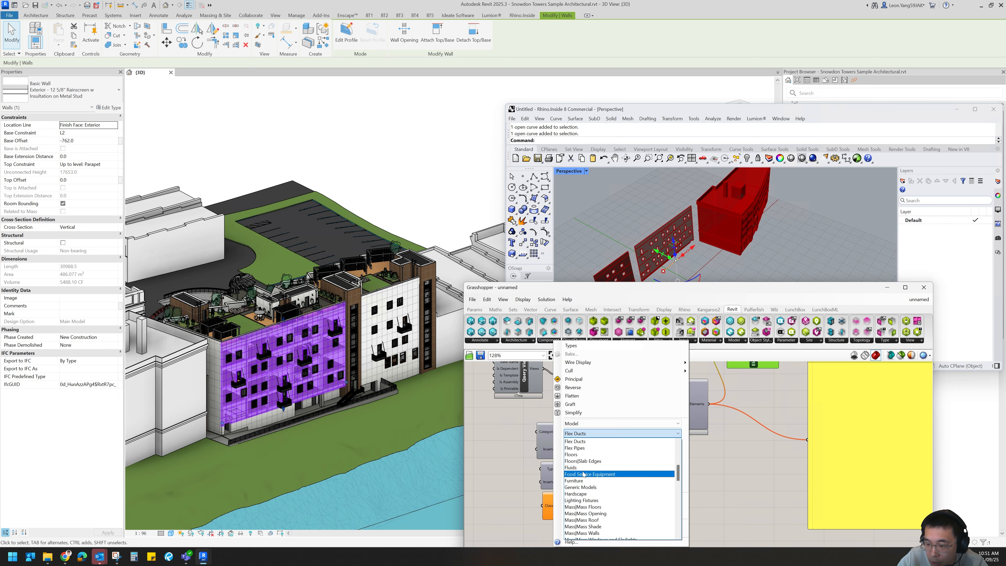
click(581, 454)
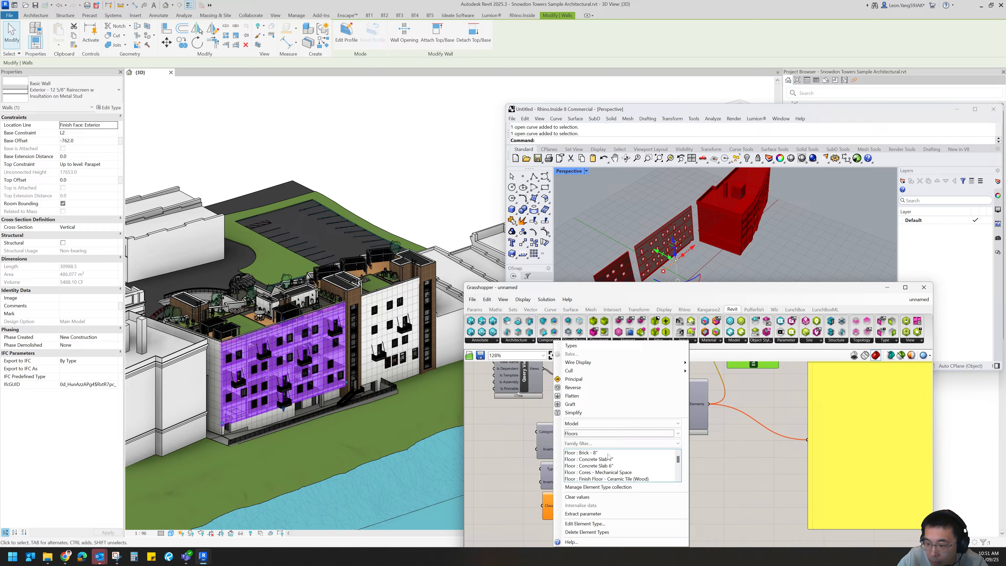
click(630, 467)
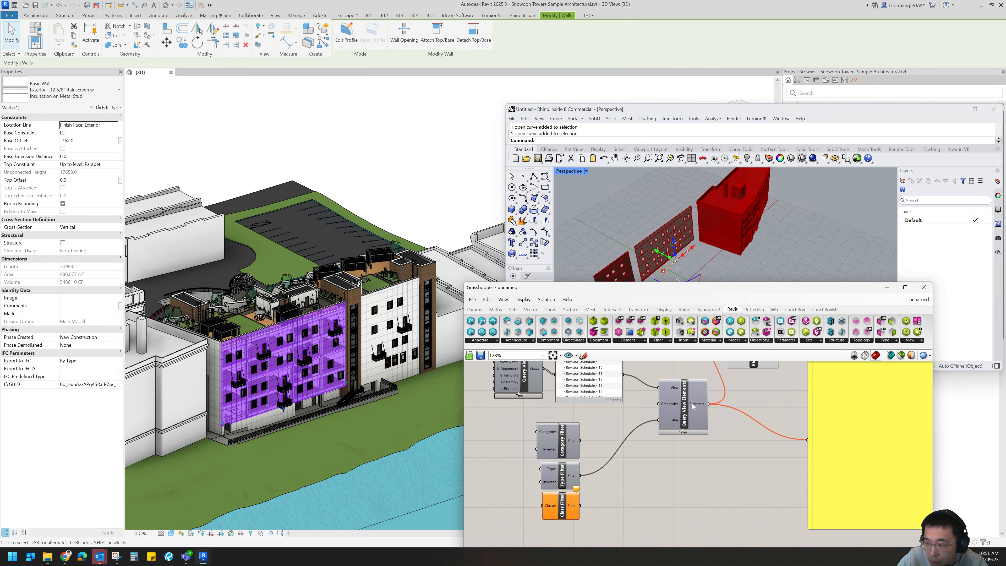
right_click(551, 472)
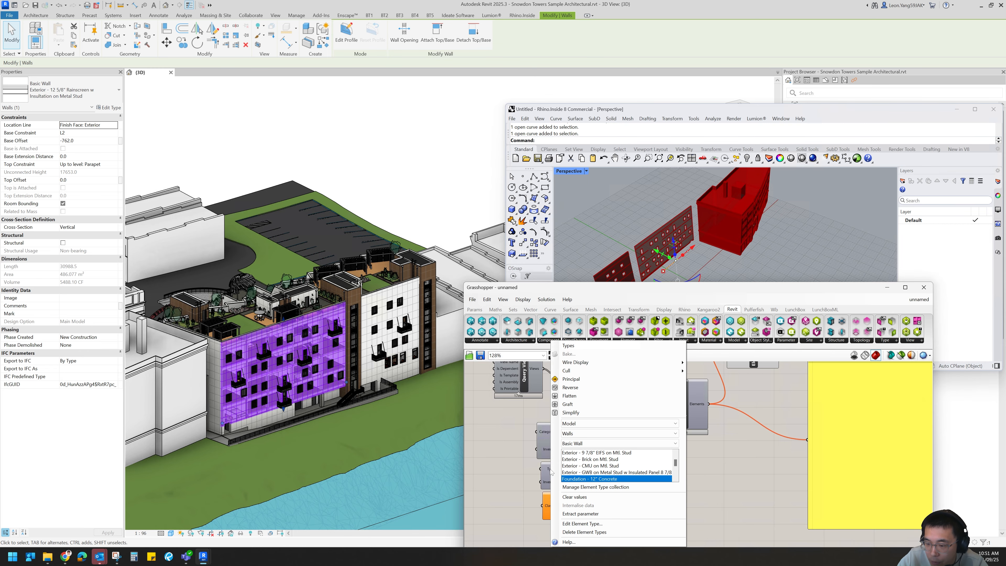
scroll(591, 469, up, 5)
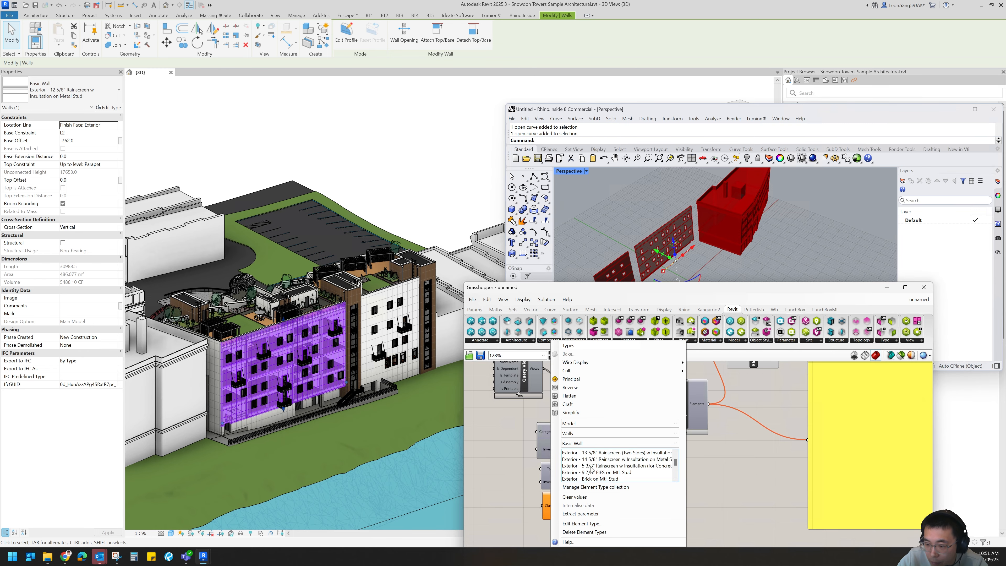
click(712, 474)
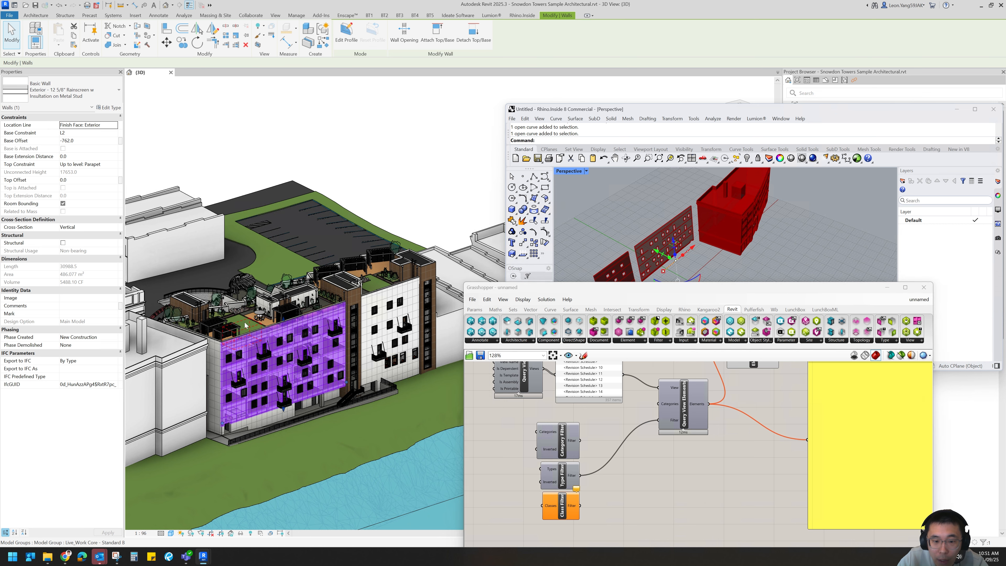
Switch to Revit and select the turf floor on the roof terrace to look up its type.
scroll(241, 323, up, 1)
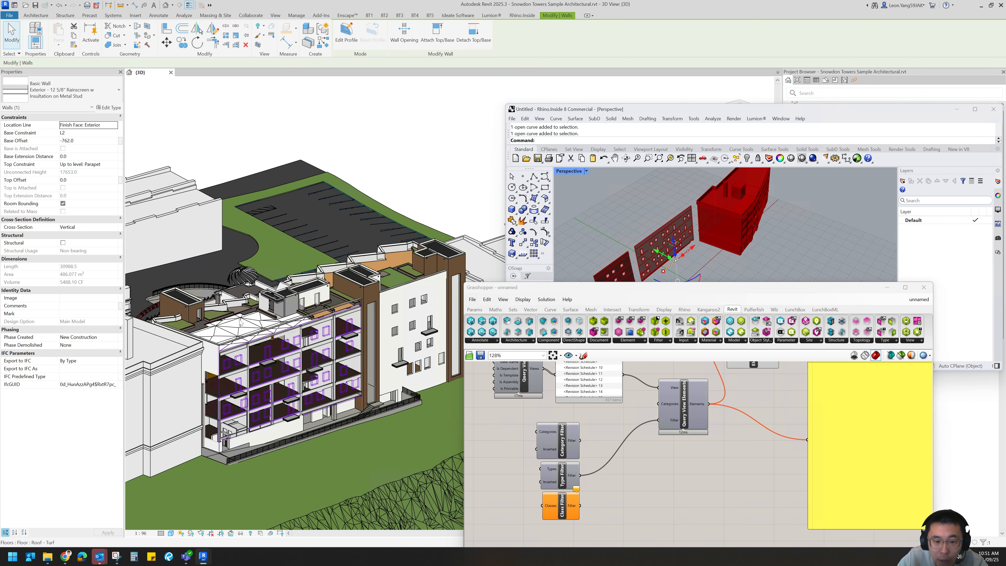
scroll(242, 321, up, 5)
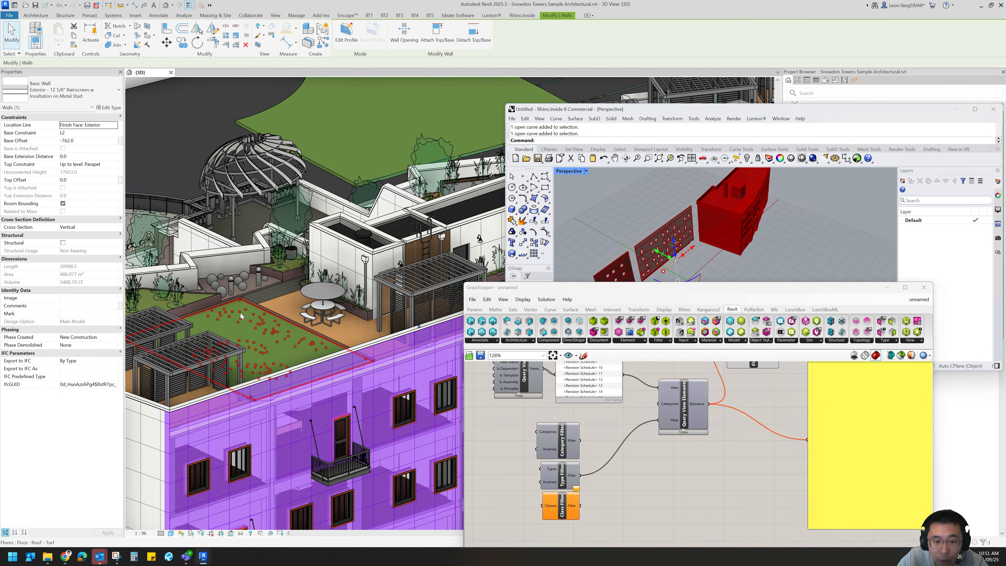
click(240, 316)
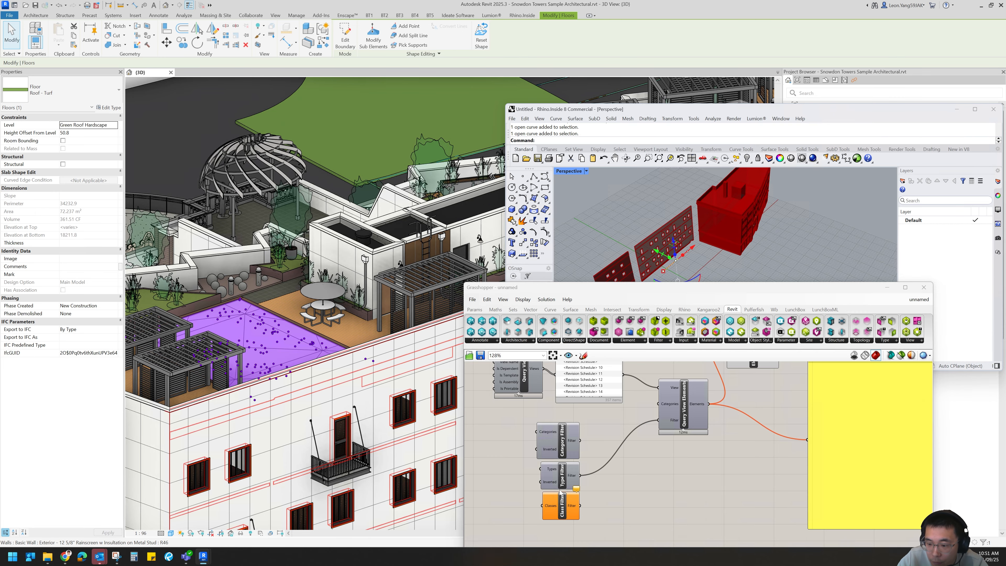
Set the Grasshopper Type Filter's Types input to category Floors and type Roof - Turf.
right_click(552, 473)
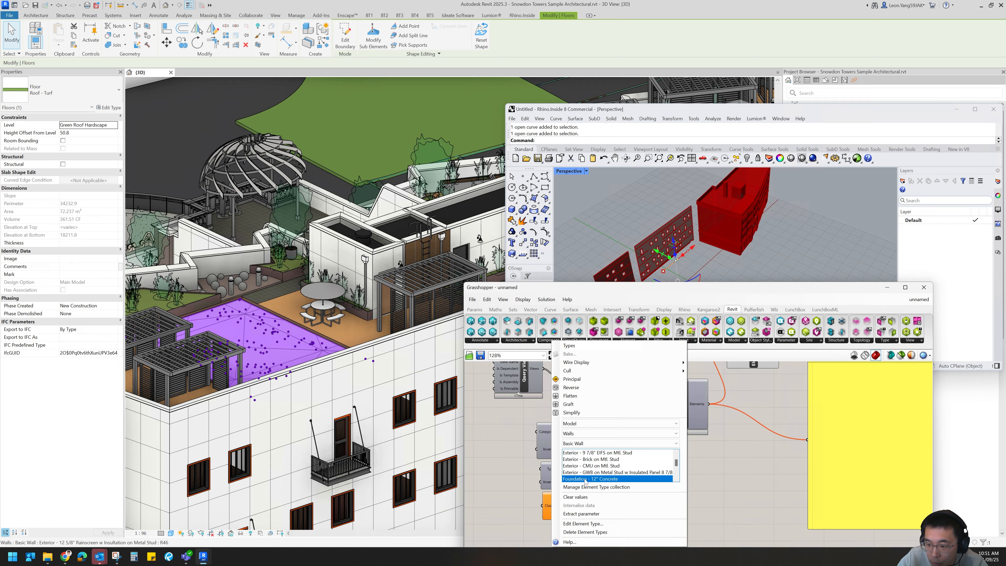
click(591, 466)
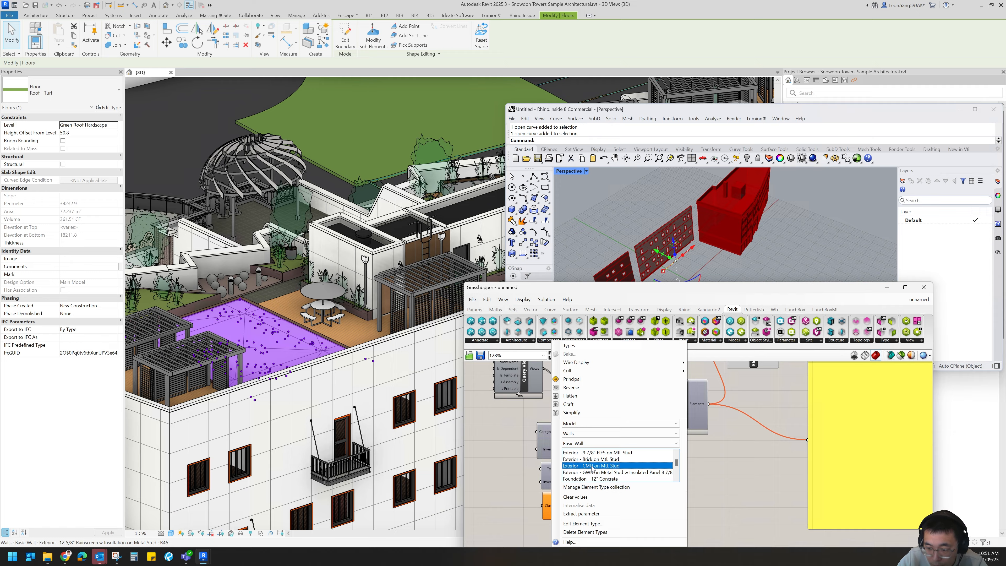
key(t)
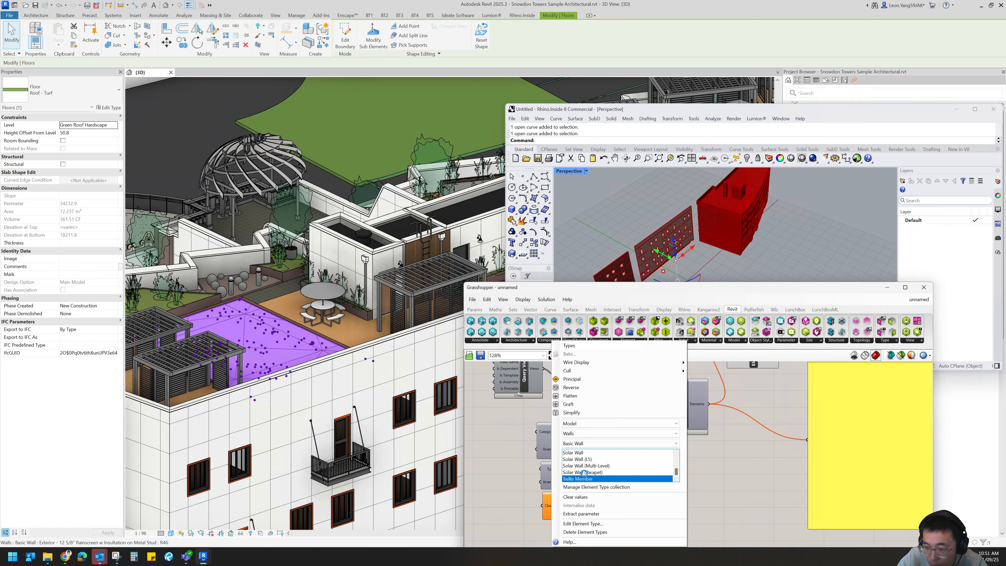
click(577, 434)
click(575, 458)
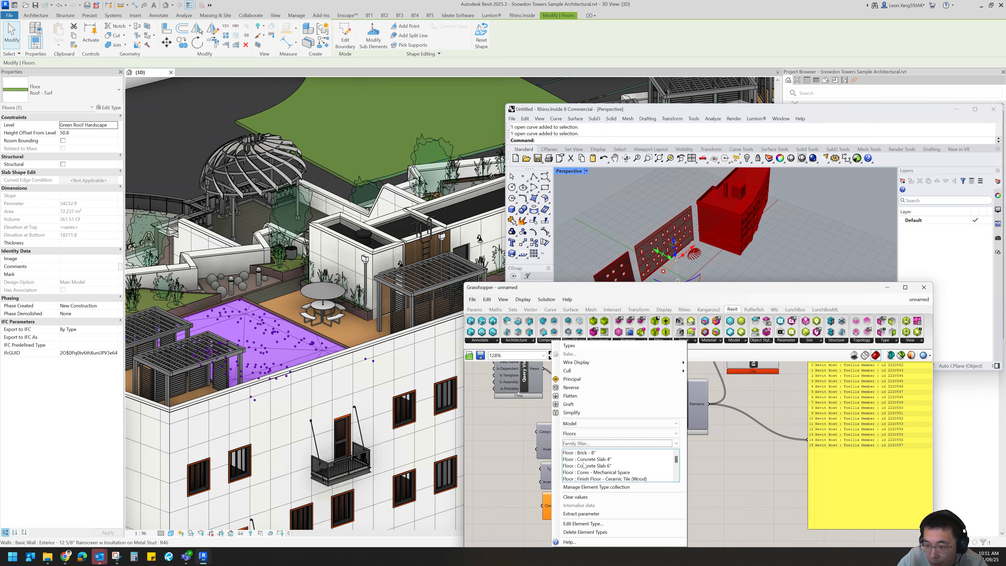
click(583, 466)
scroll(591, 467, down, 5)
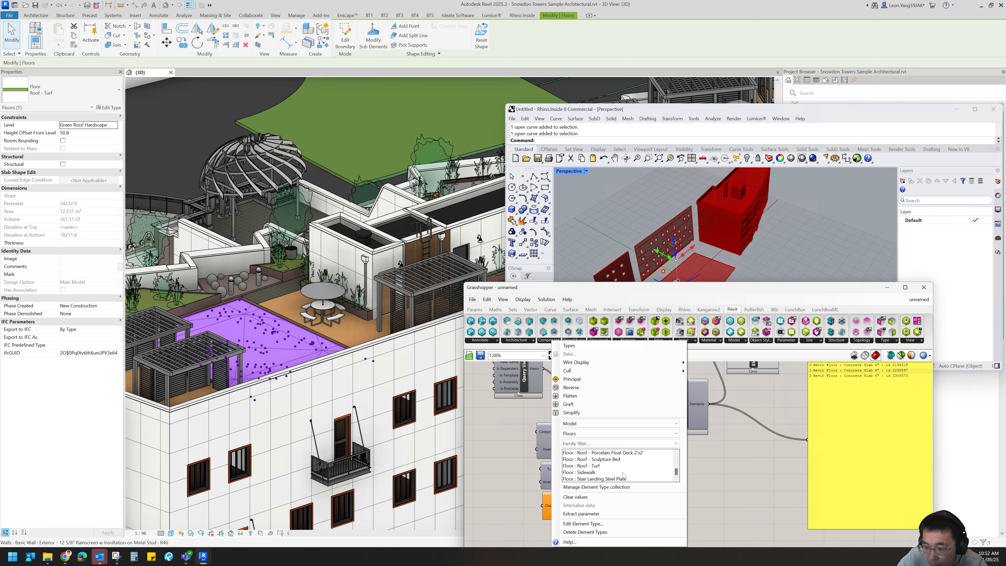
click(590, 466)
click(698, 417)
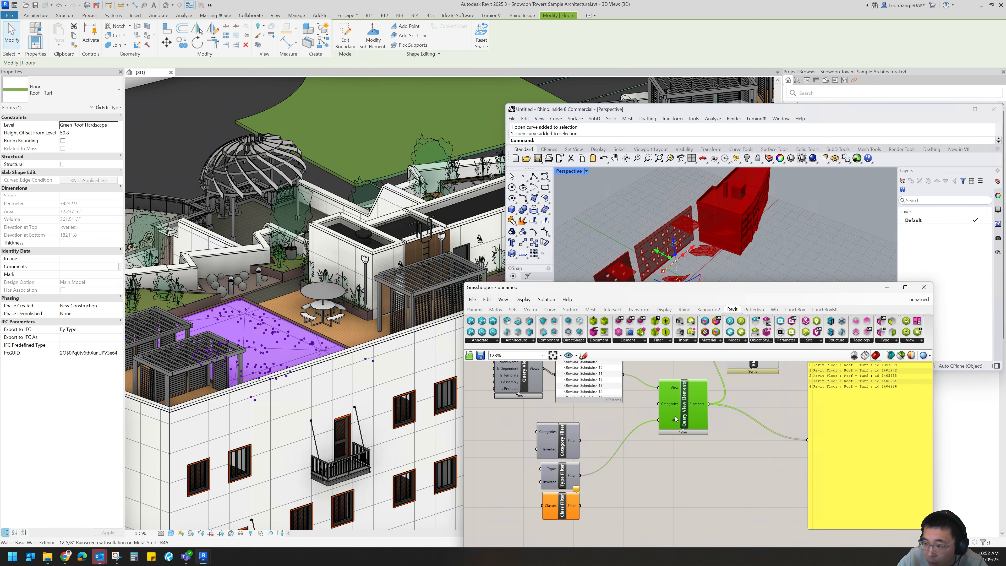
Select the Element Geometry component and examine the extracted turf roof floors in Rhino's perspective viewport.
right_drag(689, 436, 652, 497)
click(716, 400)
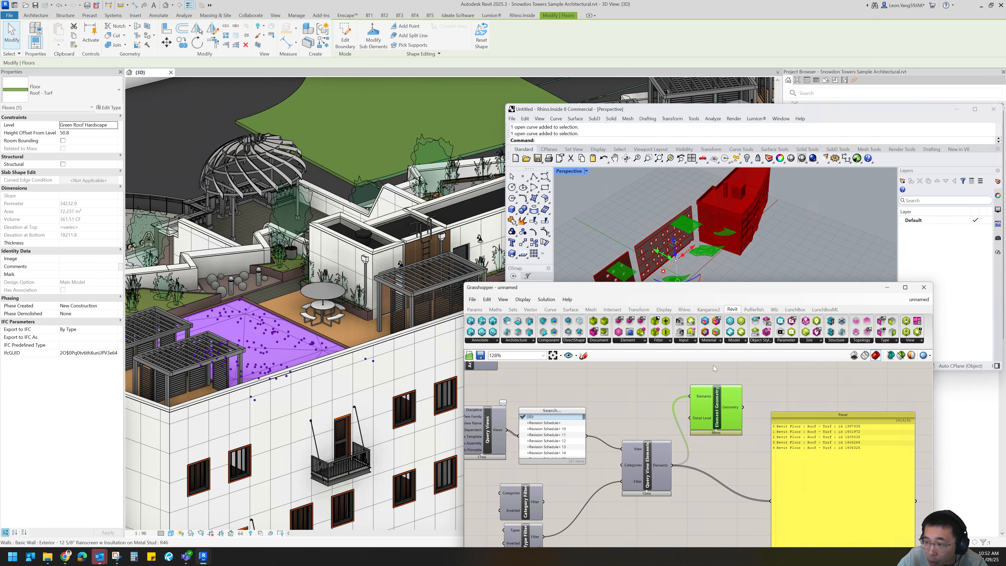
right_drag(629, 208, 666, 221)
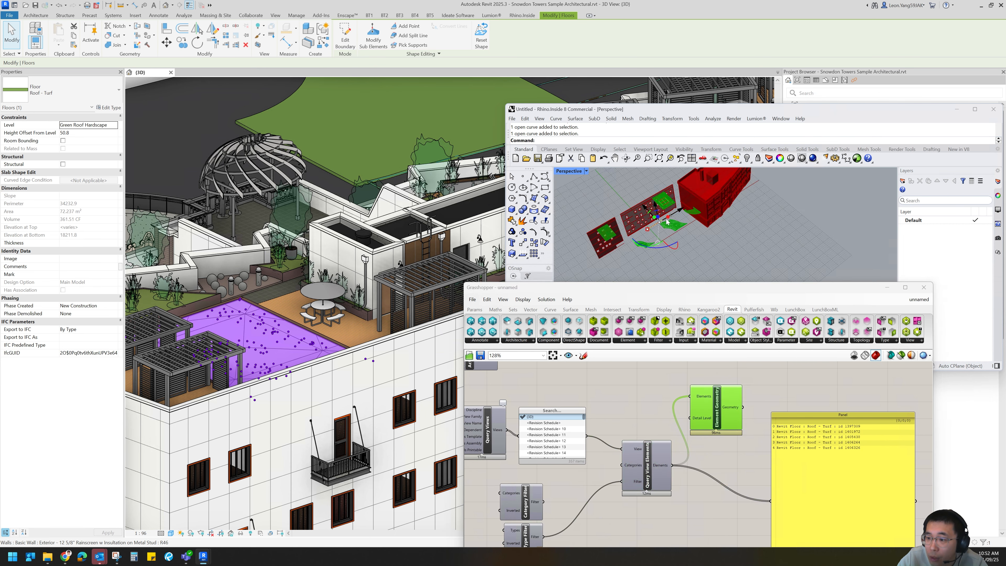
scroll(667, 221, up, 1)
scroll(673, 230, up, 2)
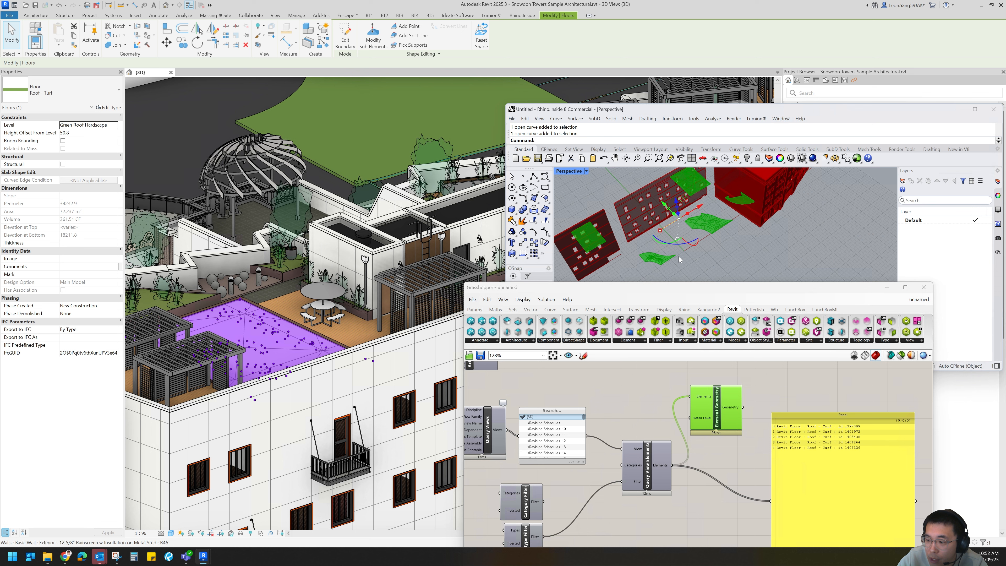
Move the panel and the Element Geometry component farther from Query View Elements to make room on the canvas.
right_drag(648, 438, 603, 409)
scroll(603, 410, down, 2)
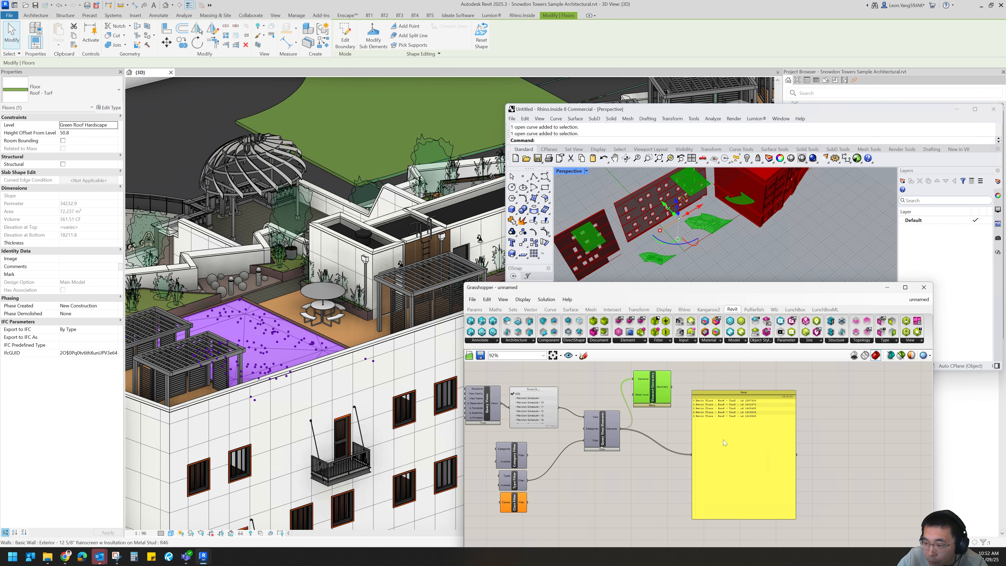
drag(723, 440, 785, 440)
drag(660, 390, 721, 395)
scroll(621, 410, up, 2)
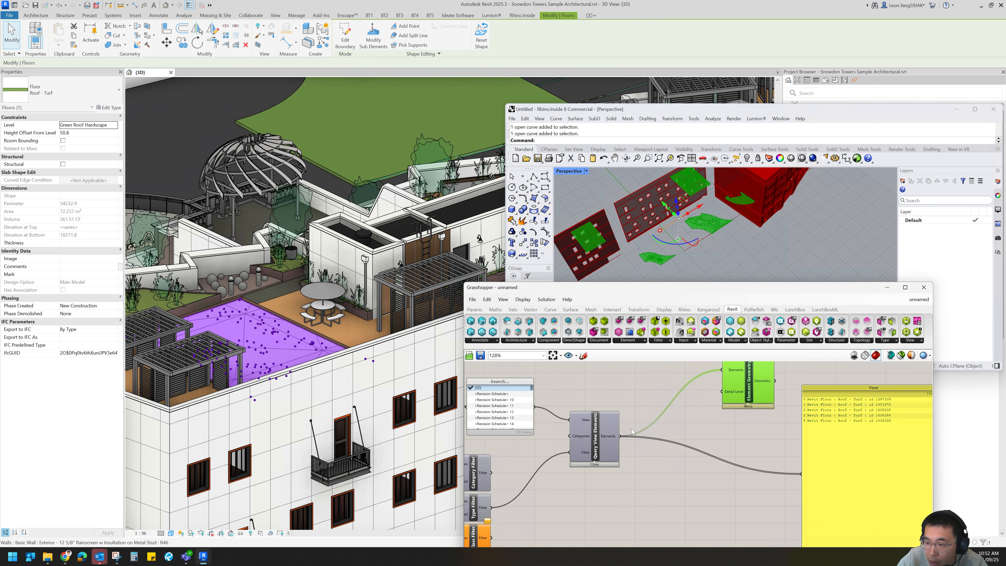
Add a Query Element Parameters component between Query View Elements and the panel.
click(630, 340)
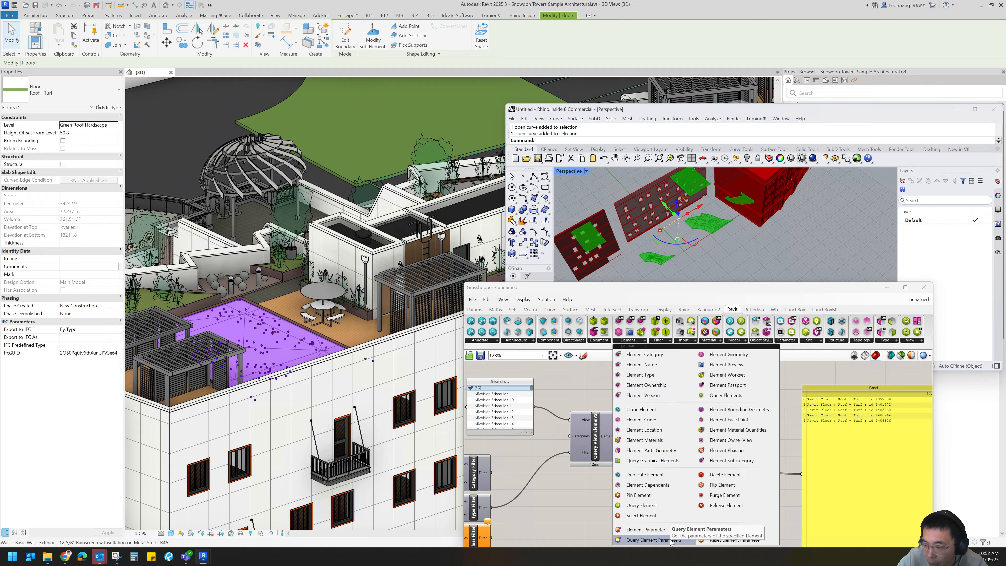
click(653, 539)
click(652, 468)
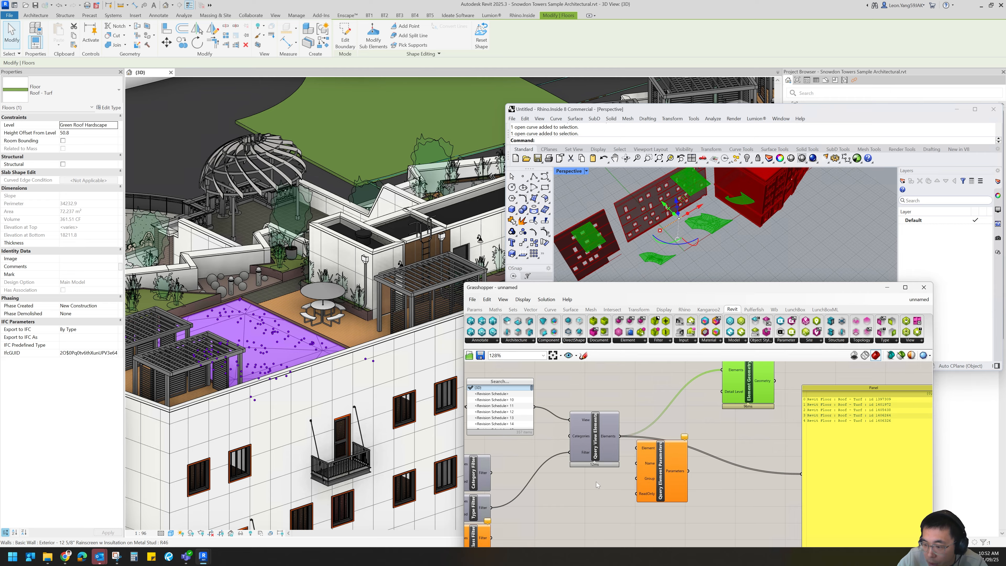
Replace the Query Element Parameters component with an Element Parameter component fed by the Elements output of Query View Elements.
click(640, 340)
click(652, 532)
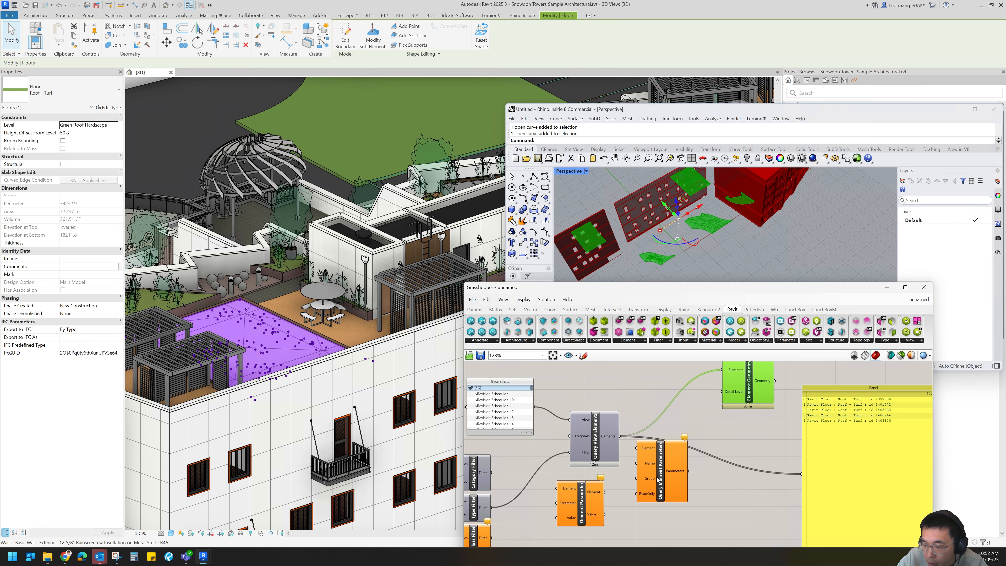
drag(658, 478, 669, 480)
key(Delete)
drag(590, 498, 663, 477)
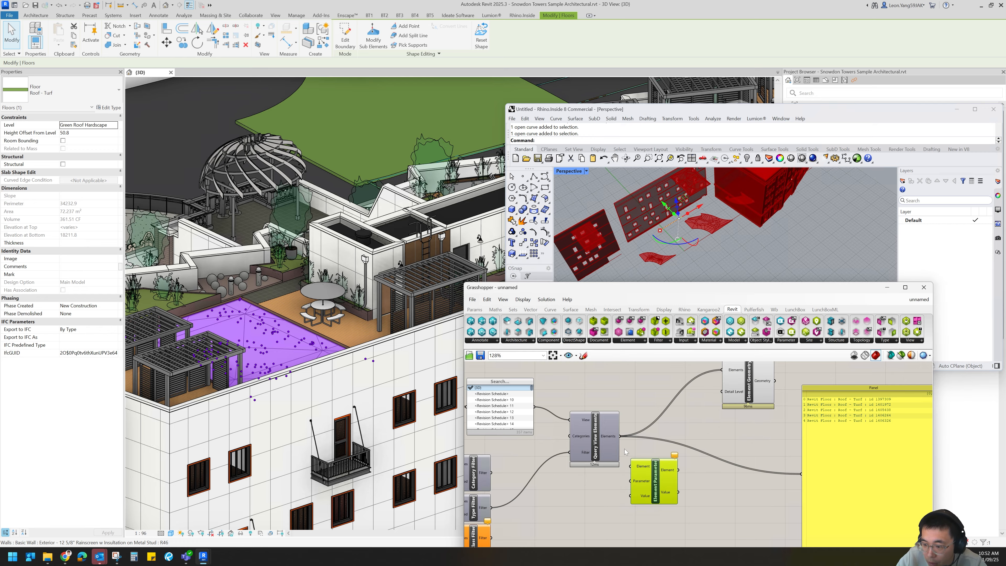
drag(620, 436, 676, 472)
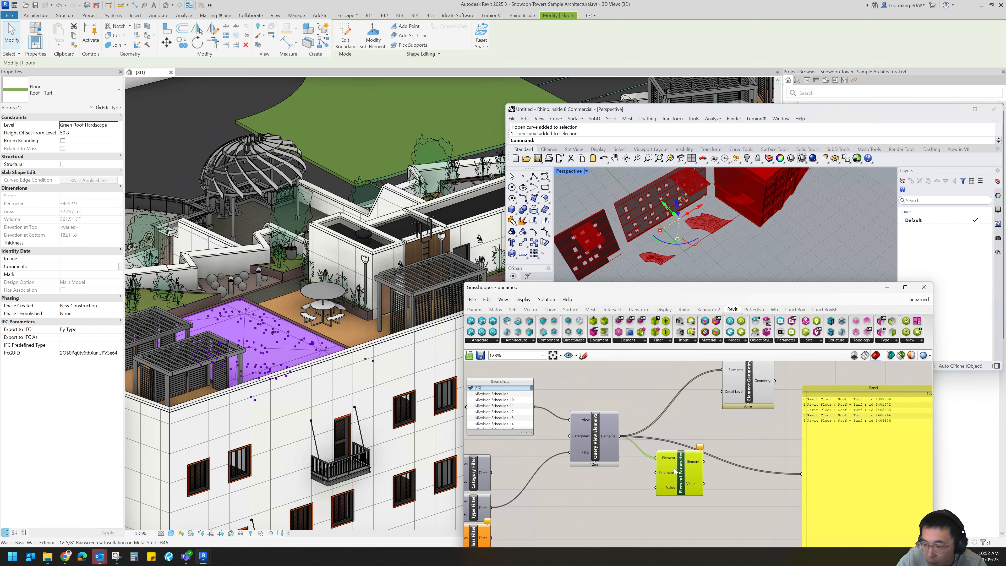
Set the Element Parameter component's Parameter input to Area from the Floors category in the Model group.
right_drag(487, 506, 524, 489)
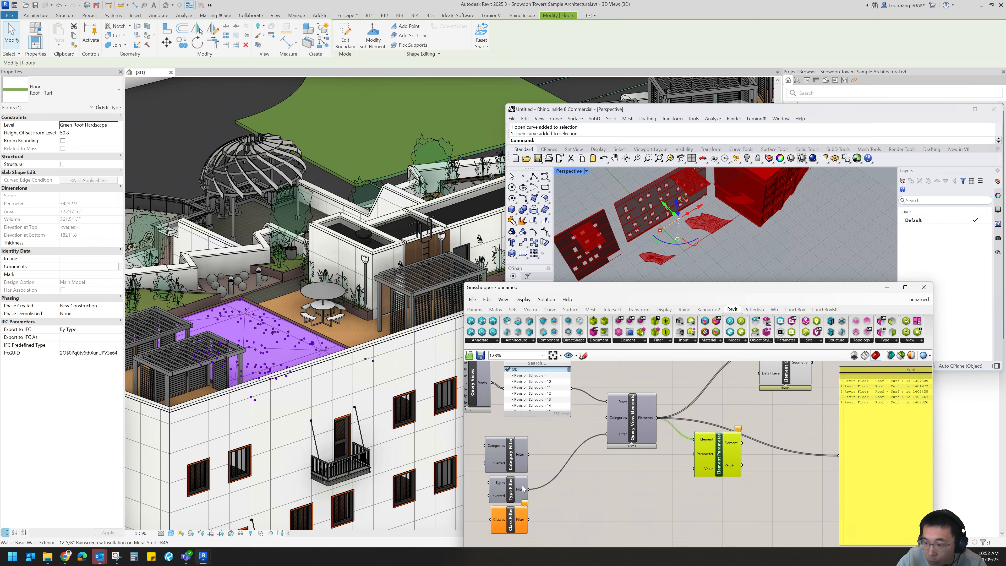
click(522, 489)
click(629, 430)
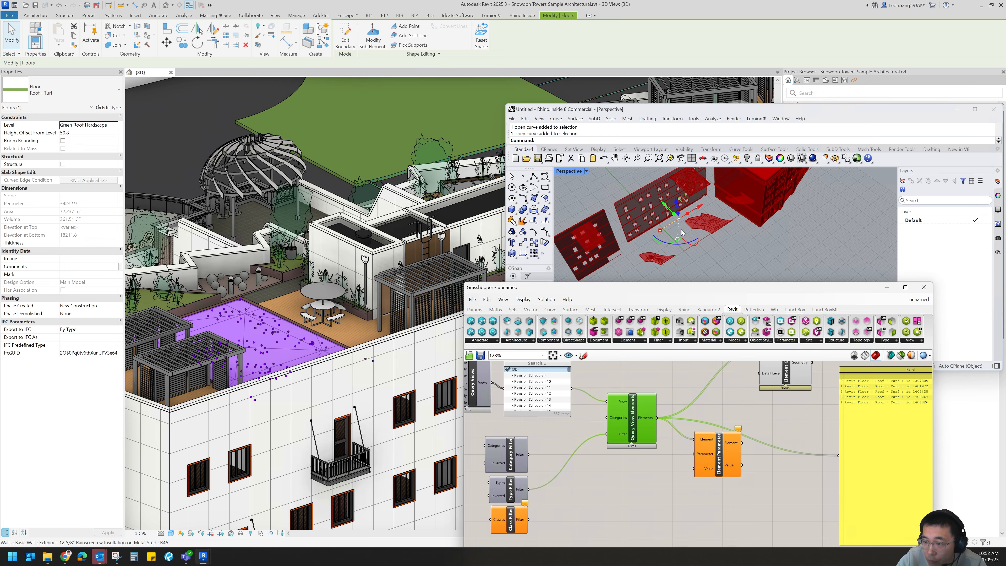
right_click(706, 455)
click(743, 428)
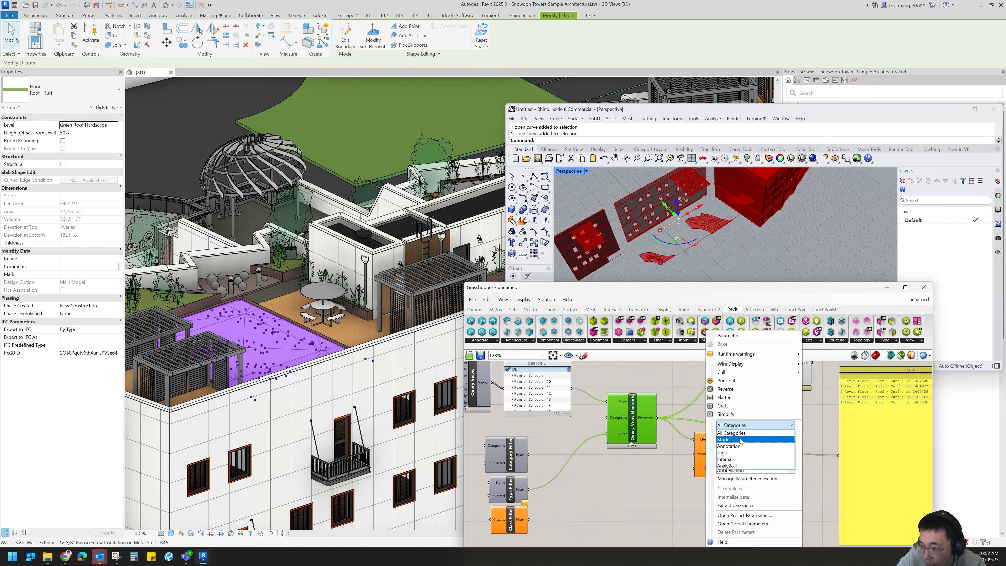
click(741, 436)
click(743, 435)
key(f)
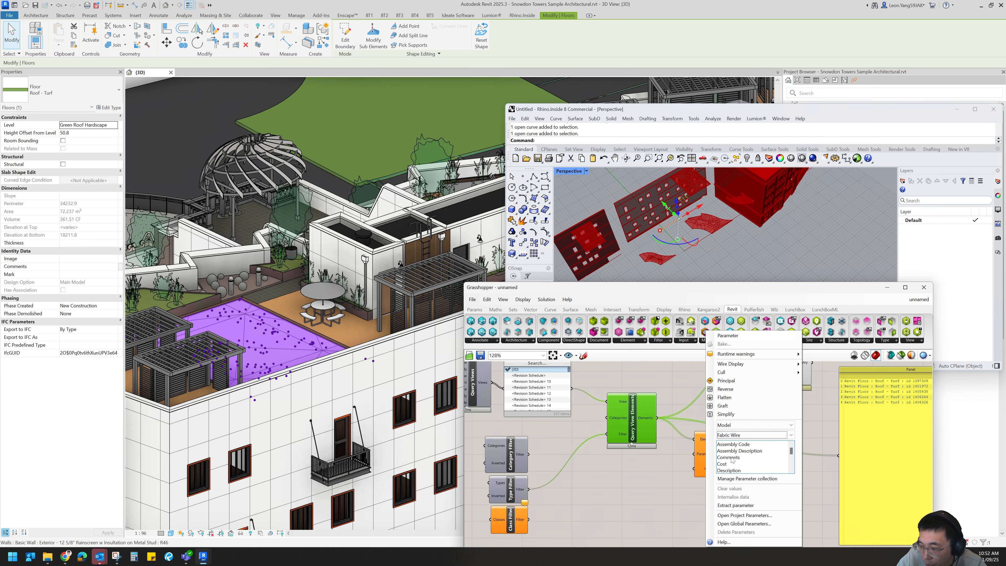
click(730, 435)
click(744, 481)
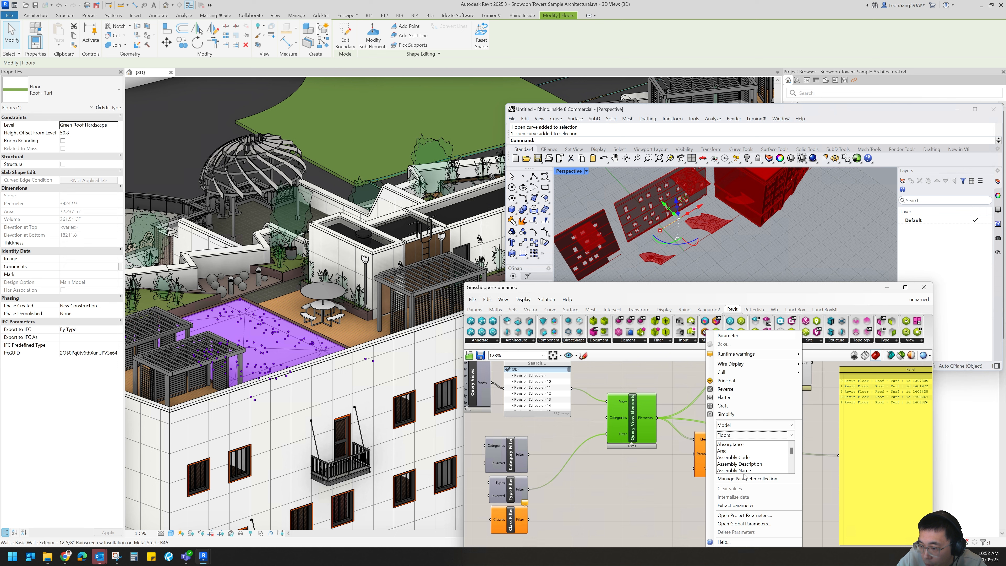
click(740, 451)
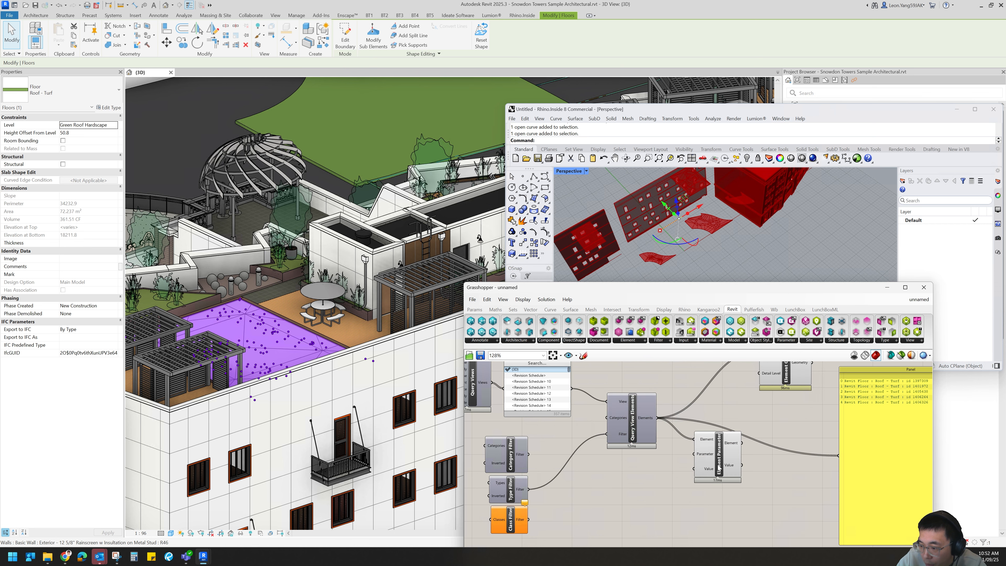
Feed the Element Parameter's Value output into the panel and move the component closer to it.
right_drag(745, 457, 678, 468)
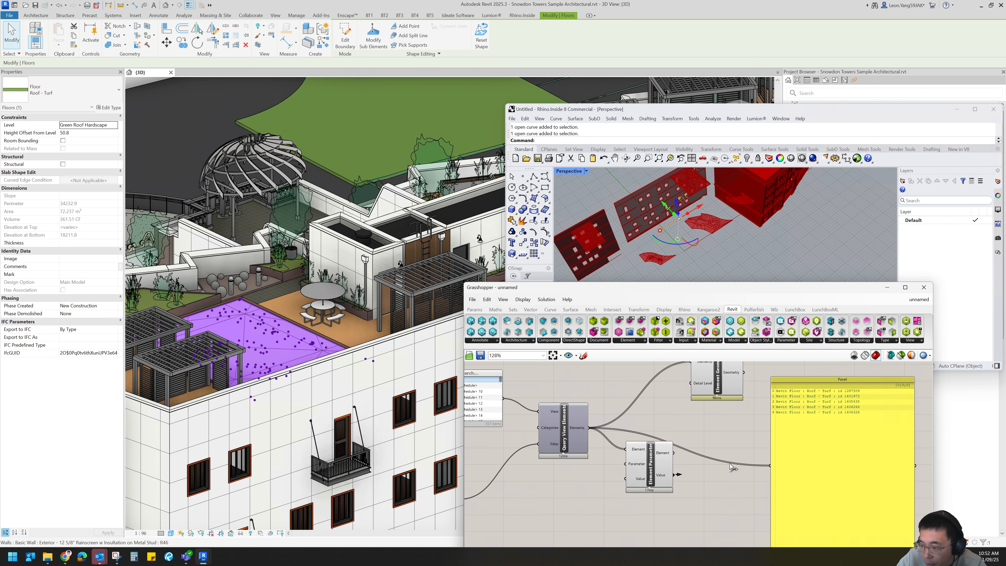
drag(673, 474, 787, 464)
right_drag(775, 418, 774, 436)
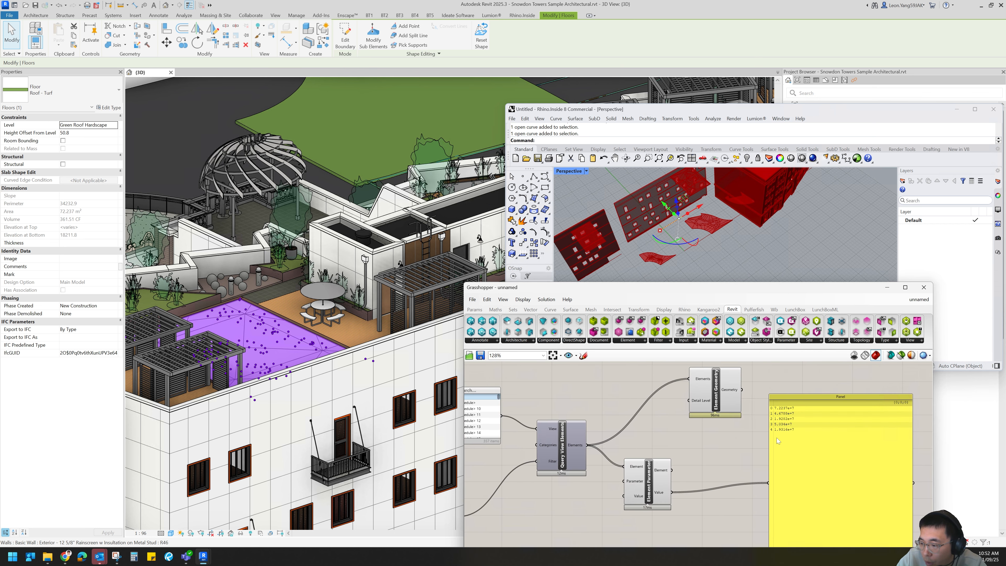
drag(789, 450, 790, 457)
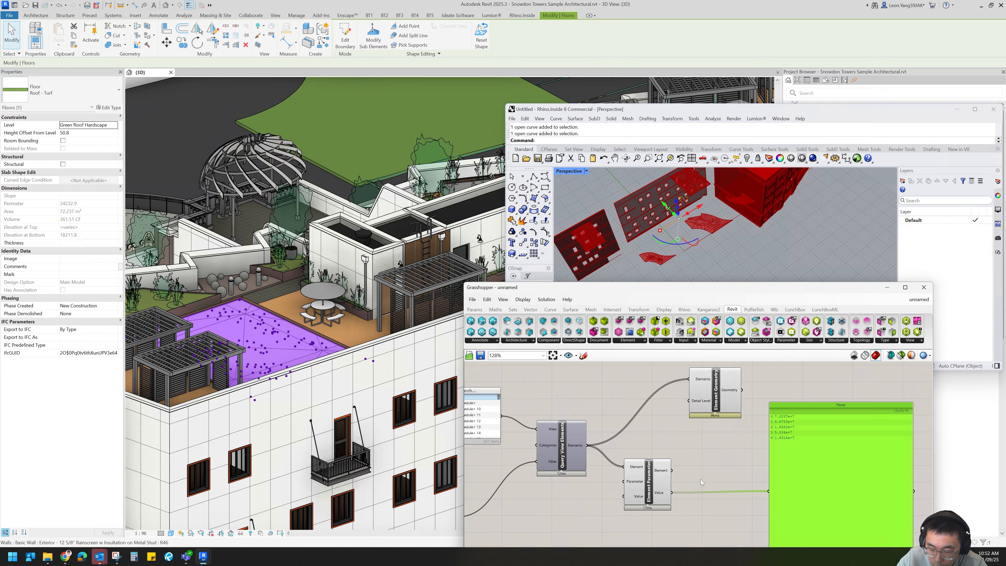
right_drag(698, 475, 725, 464)
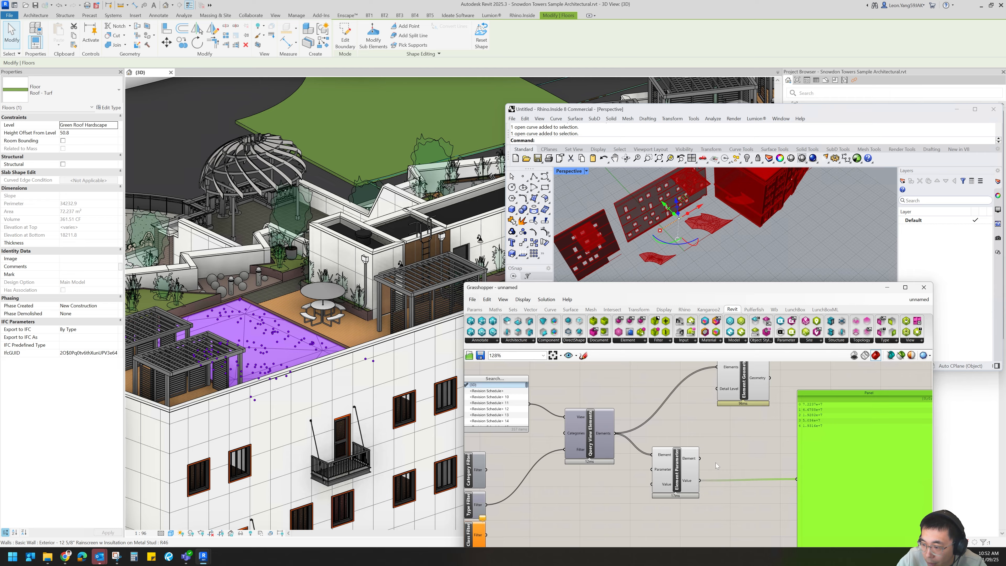
drag(682, 474, 730, 461)
scroll(827, 453, down, 2)
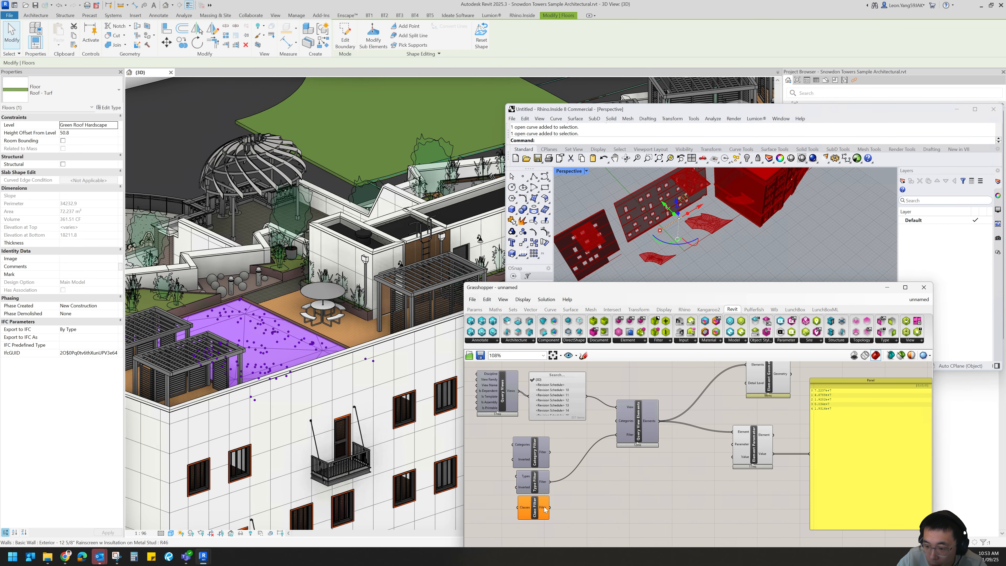
Add an Element Classes picker beside the Class Filter and connect it to the filter's Classes input.
click(537, 509)
right_drag(598, 497, 650, 475)
click(641, 343)
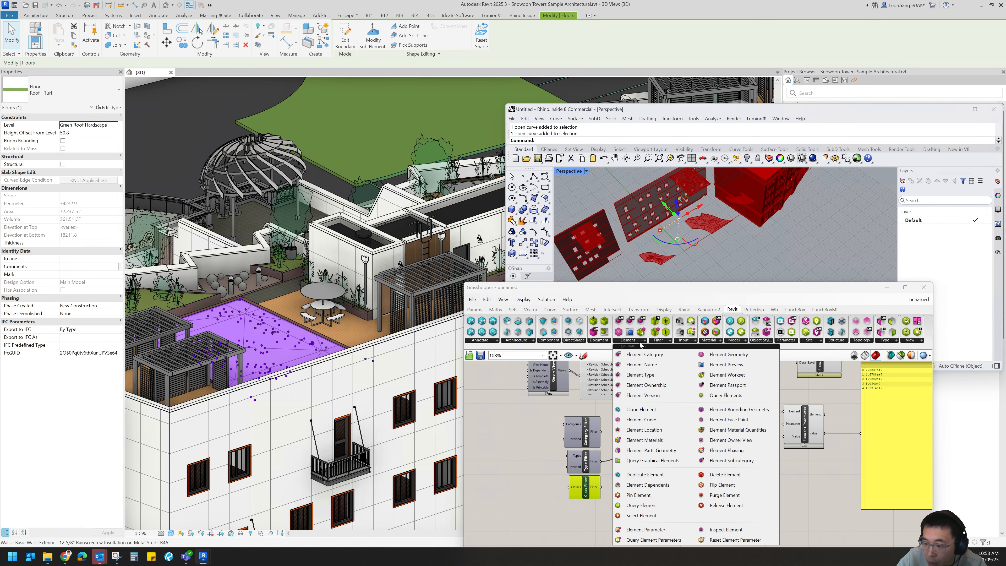
right_click(576, 489)
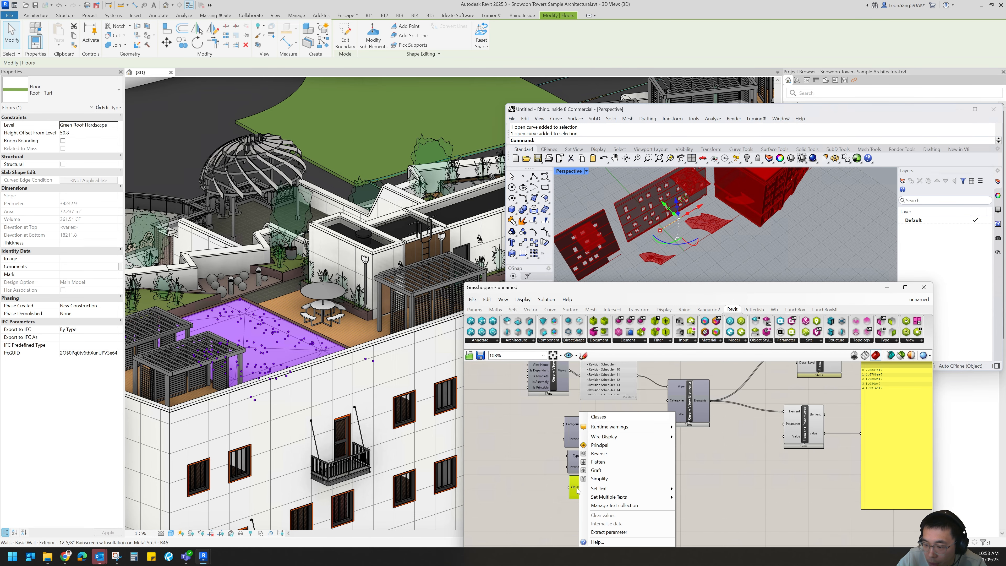
click(640, 359)
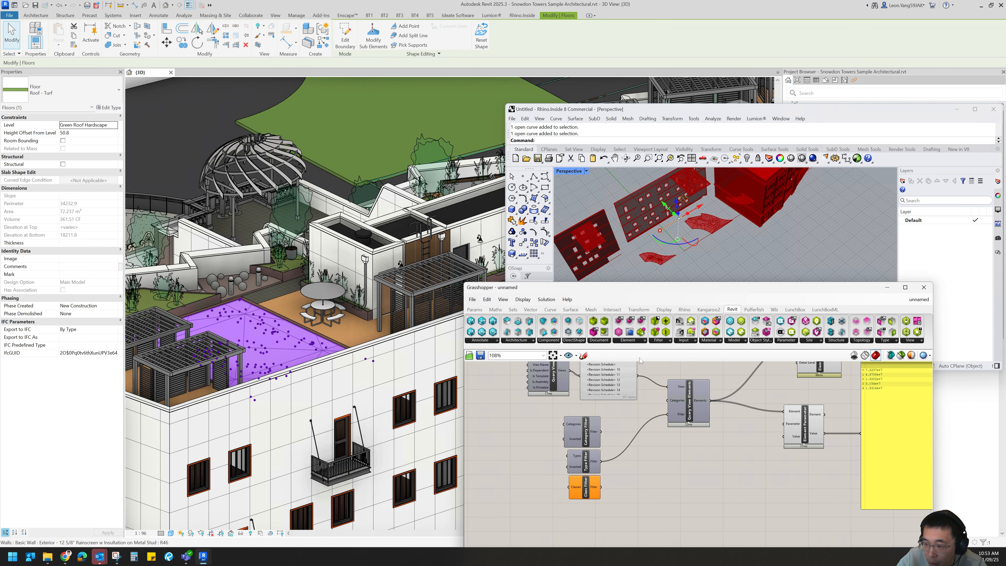
click(629, 341)
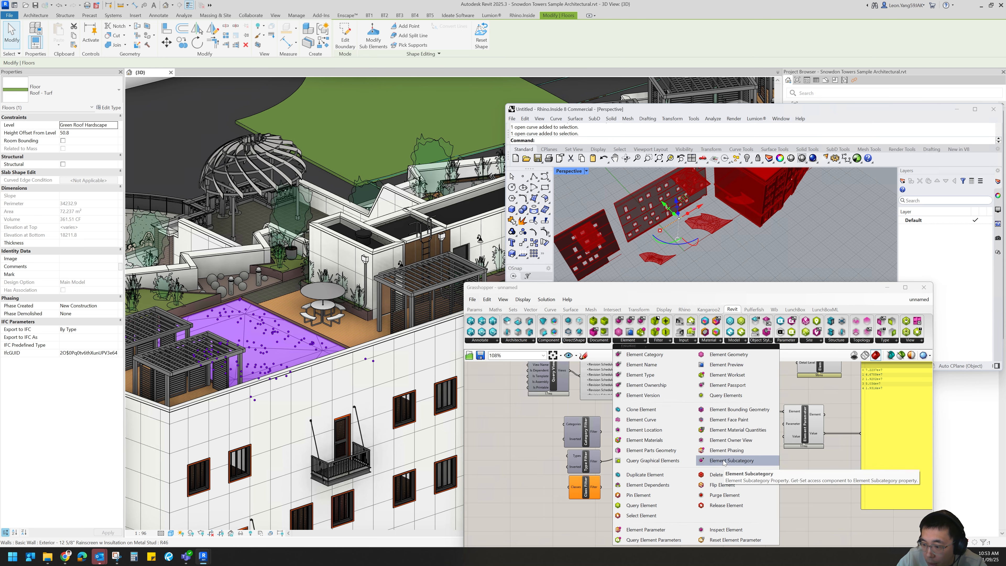
click(661, 342)
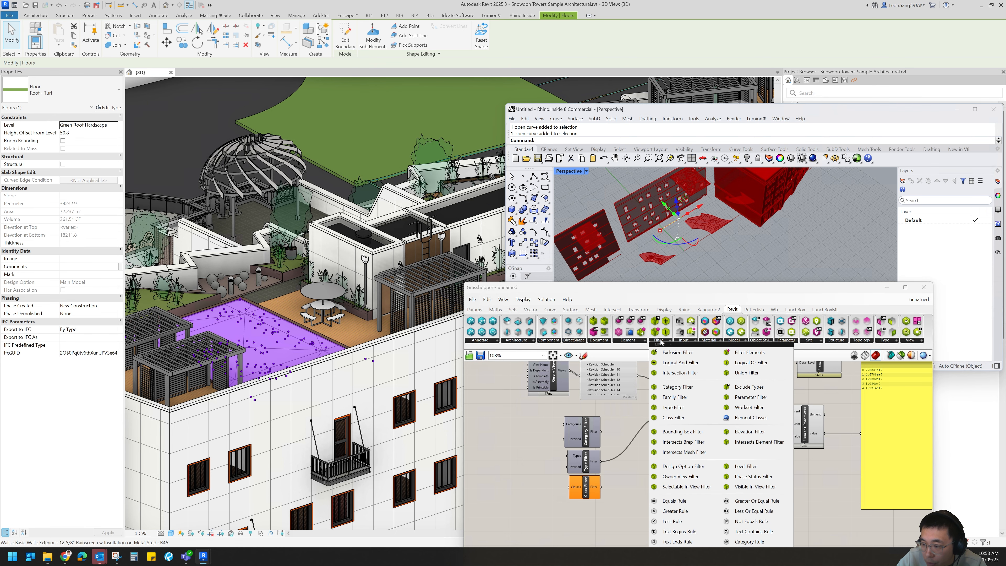
click(756, 420)
click(494, 488)
right_drag(556, 503, 616, 473)
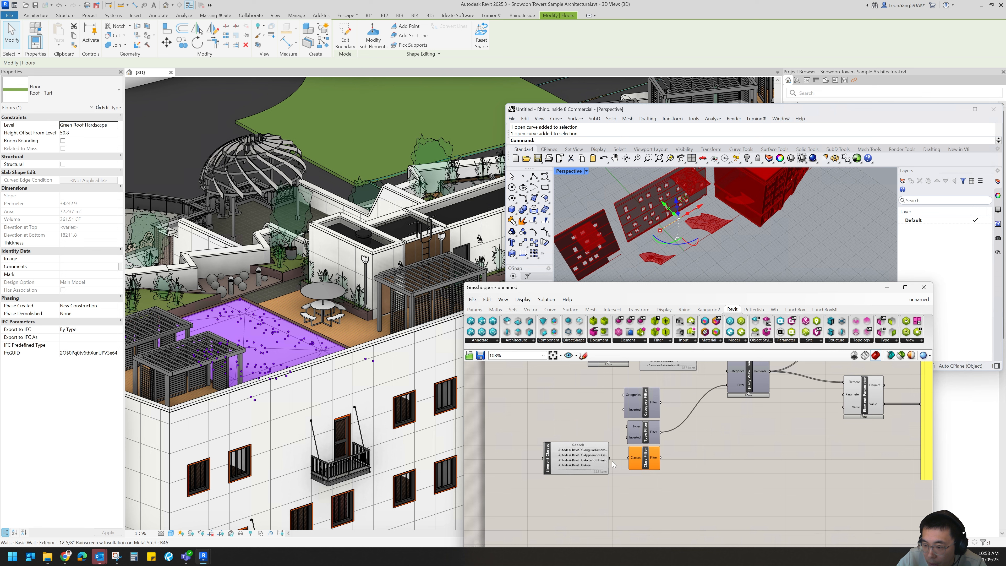
drag(609, 459, 630, 458)
Search the Element Classes picker for "wall" and select Autodesk.Revit.DB.Wall.
scroll(604, 474, up, 3)
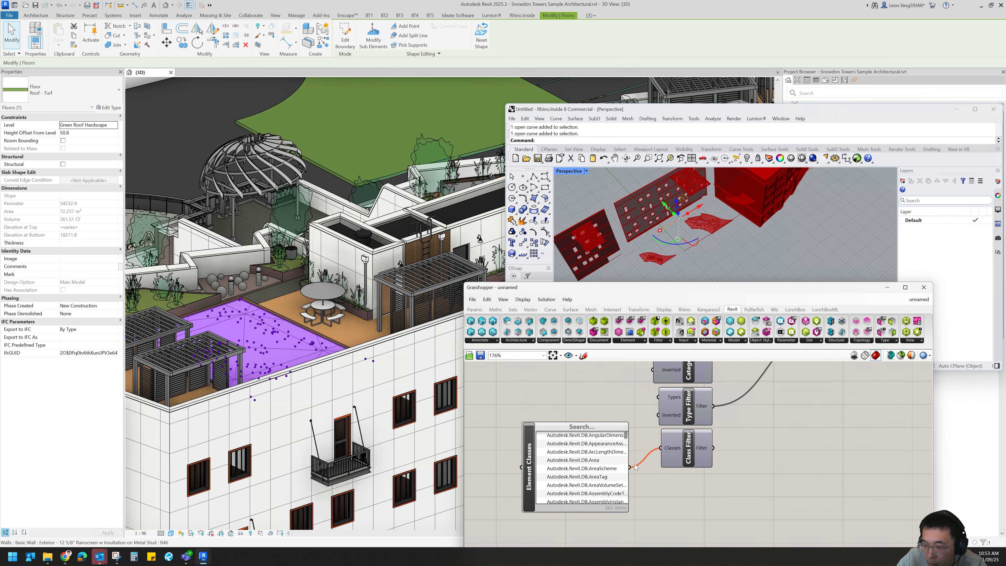
drag(625, 436, 625, 470)
scroll(608, 469, down, 1)
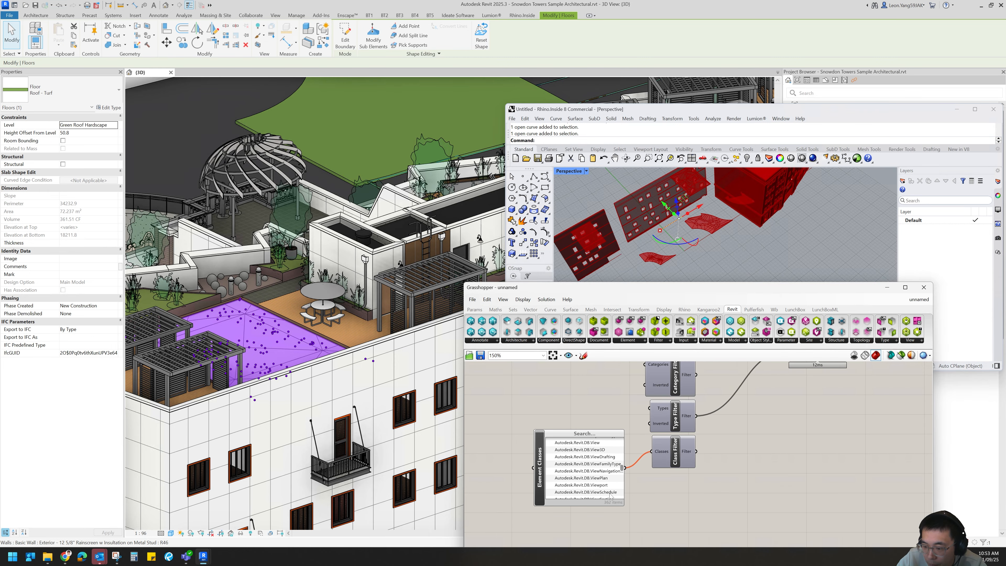
scroll(610, 496, up, 3)
click(579, 398)
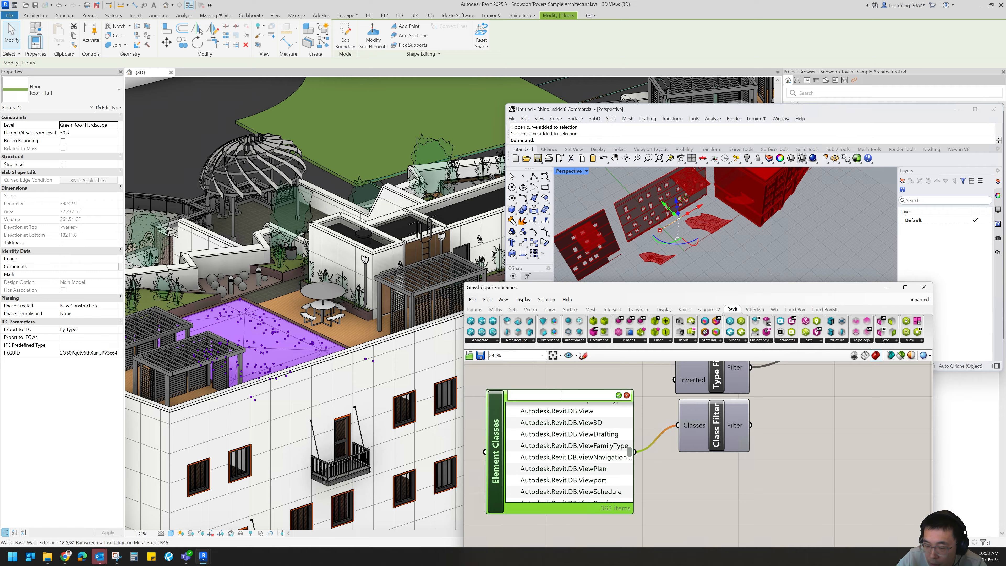
text(wall)
key(Return)
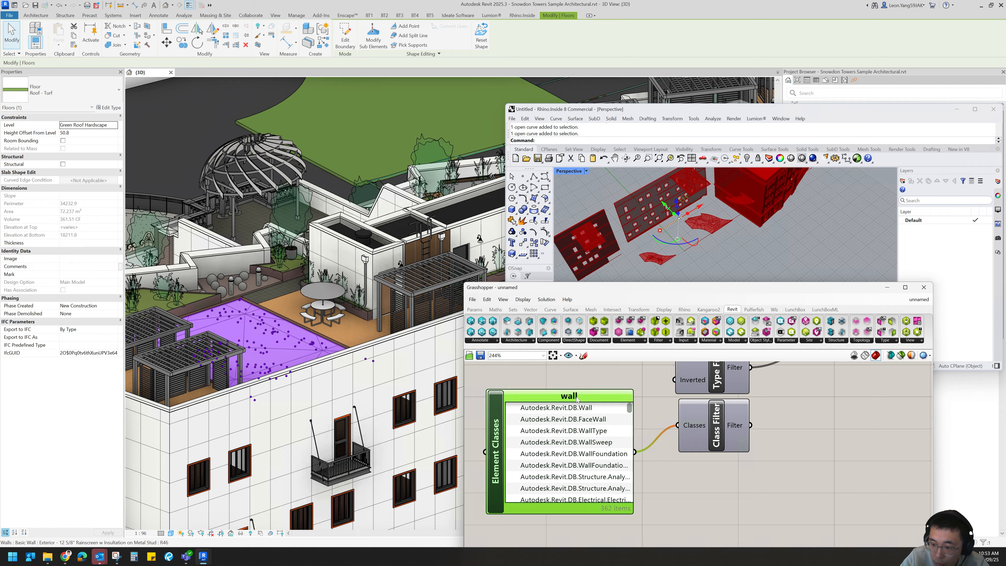
click(590, 411)
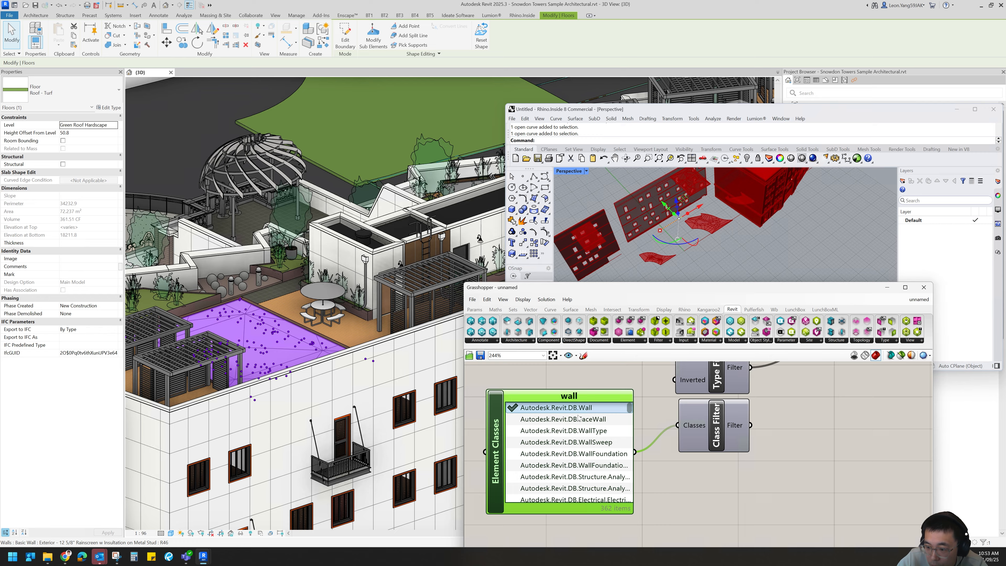
Connect the Class Filter's output to the Filter input of Query View Elements in place of the Type Filter.
right_drag(714, 451, 623, 502)
scroll(623, 500, down, 6)
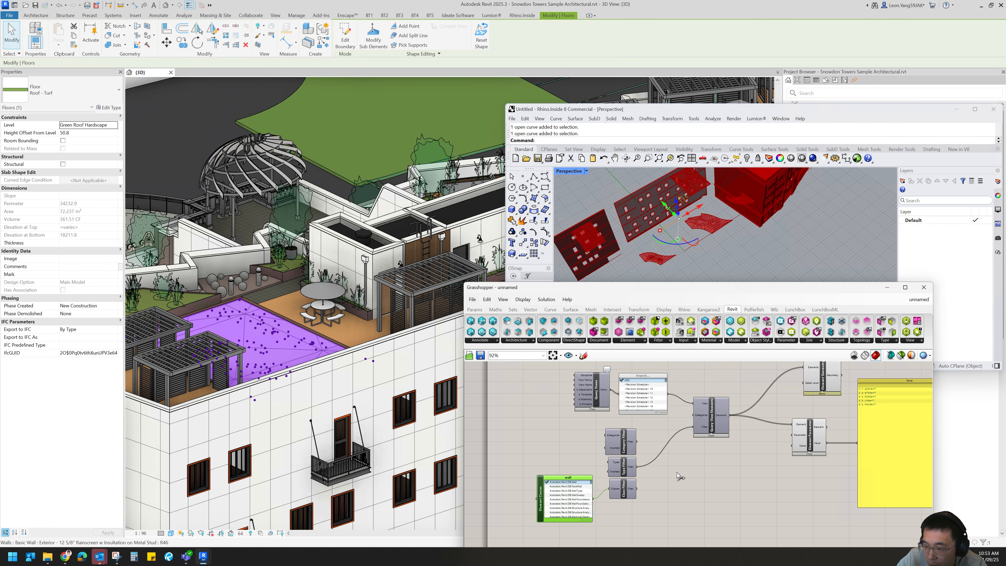
scroll(700, 446, up, 2)
right_drag(656, 466, 609, 466)
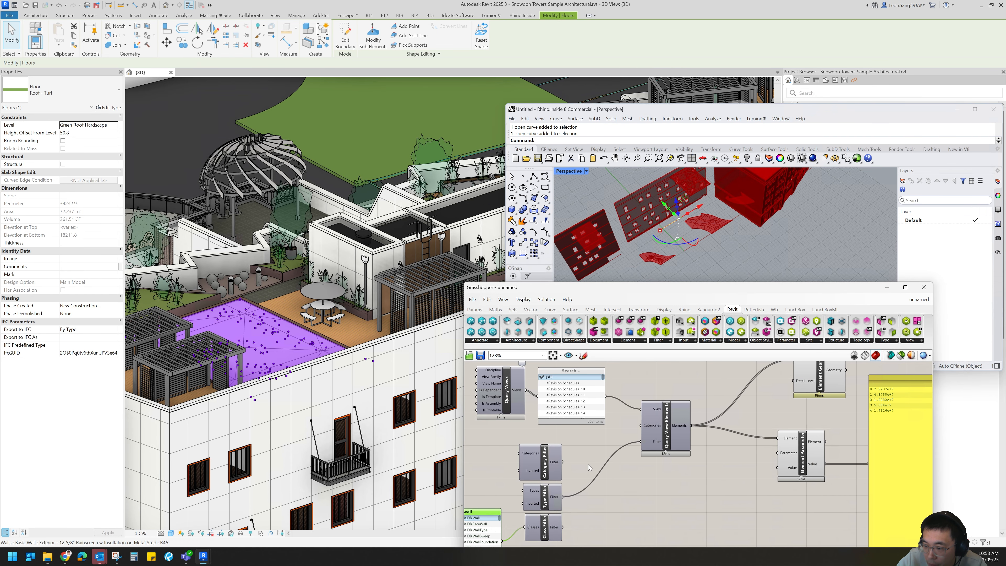
scroll(614, 467, down, 1)
scroll(650, 459, up, 1)
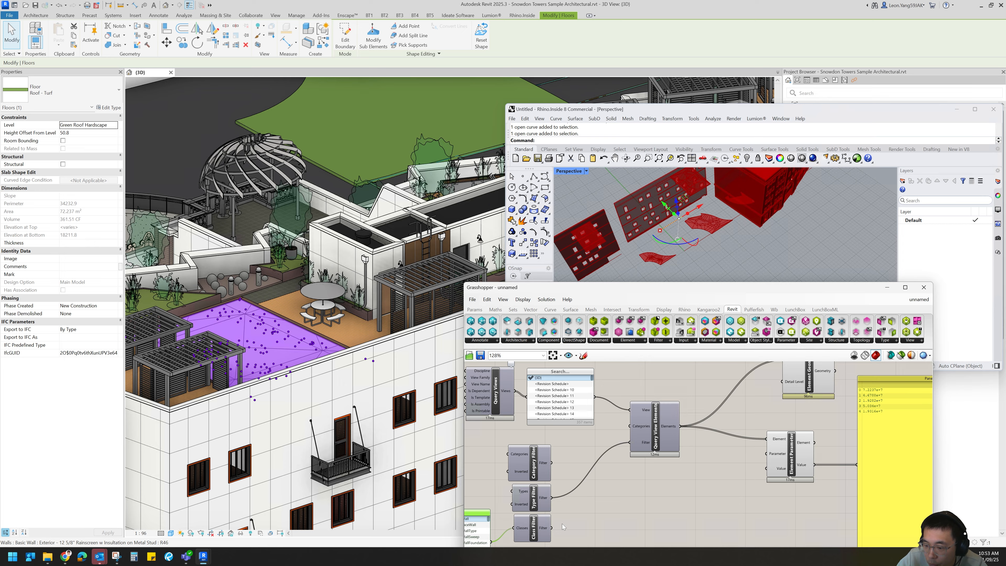
shift+drag(551, 527, 630, 443)
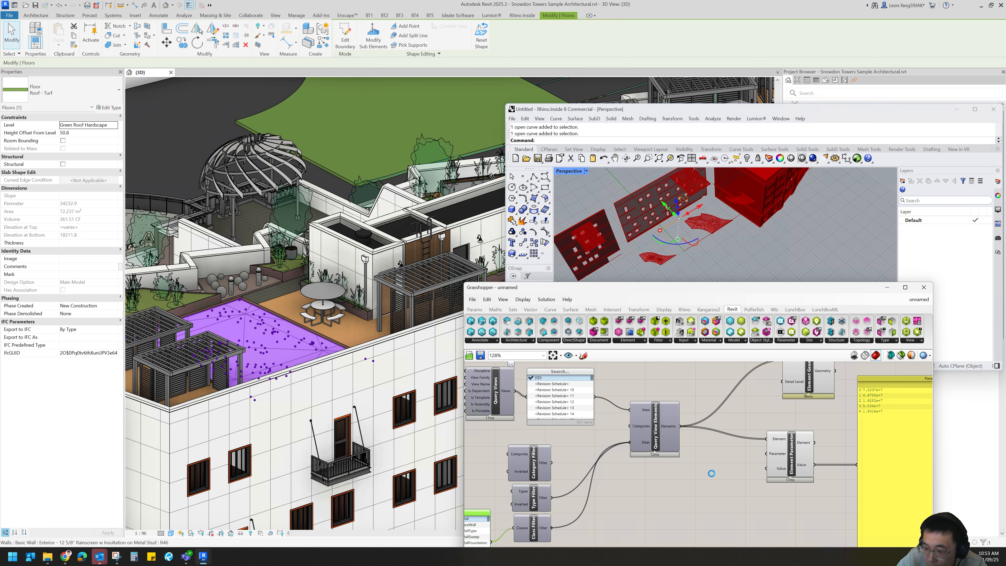
Select the Element Geometry component and examine the extracted walls in Rhino's perspective viewport, moving the Grasshopper window out of the way.
right_drag(752, 414, 664, 460)
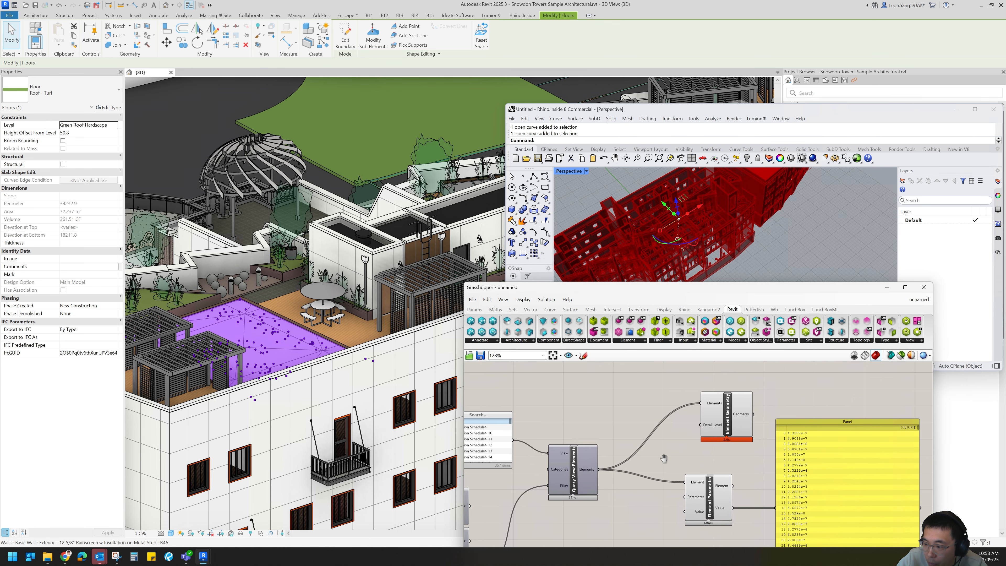
click(708, 434)
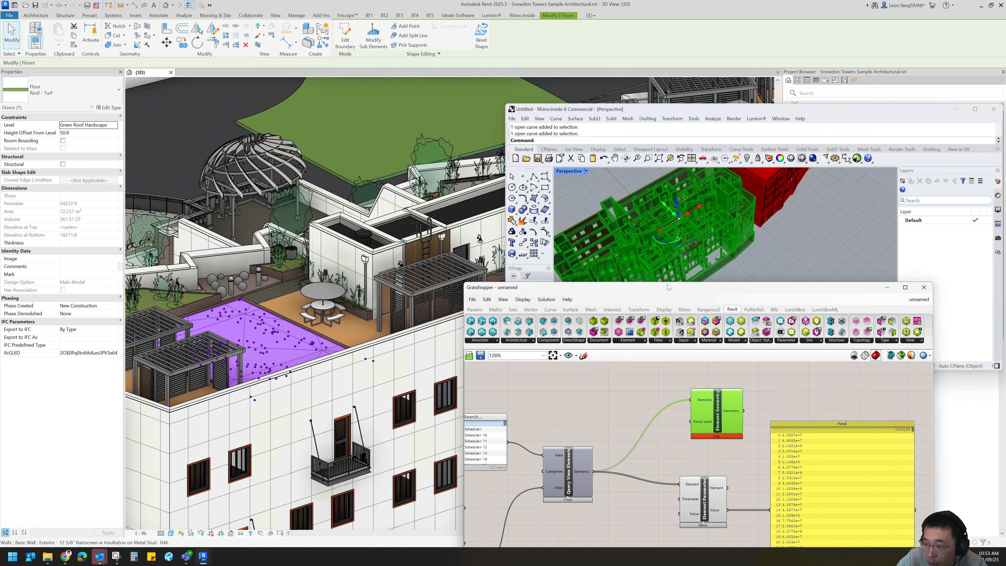
drag(667, 286, 702, 361)
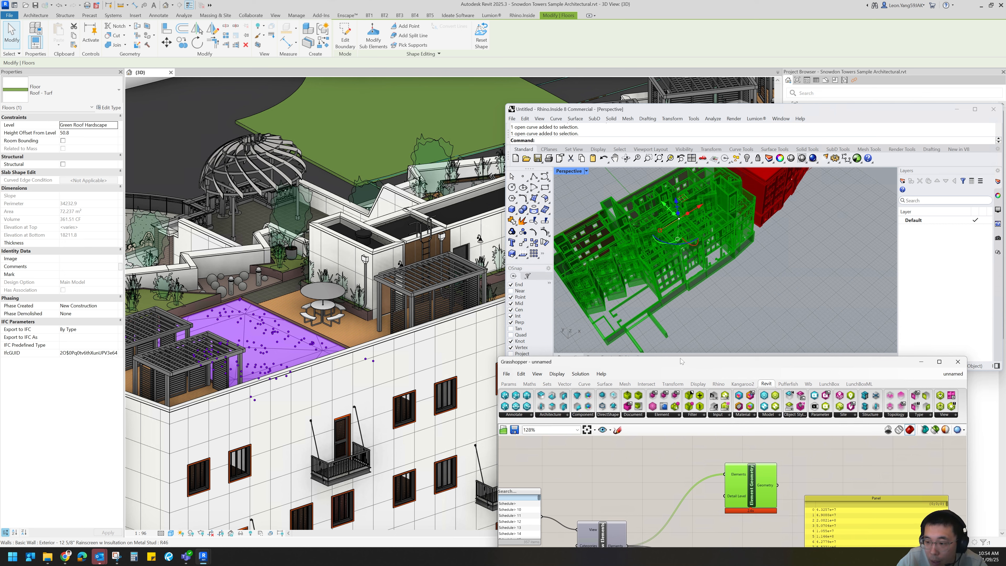
drag(679, 363, 744, 314)
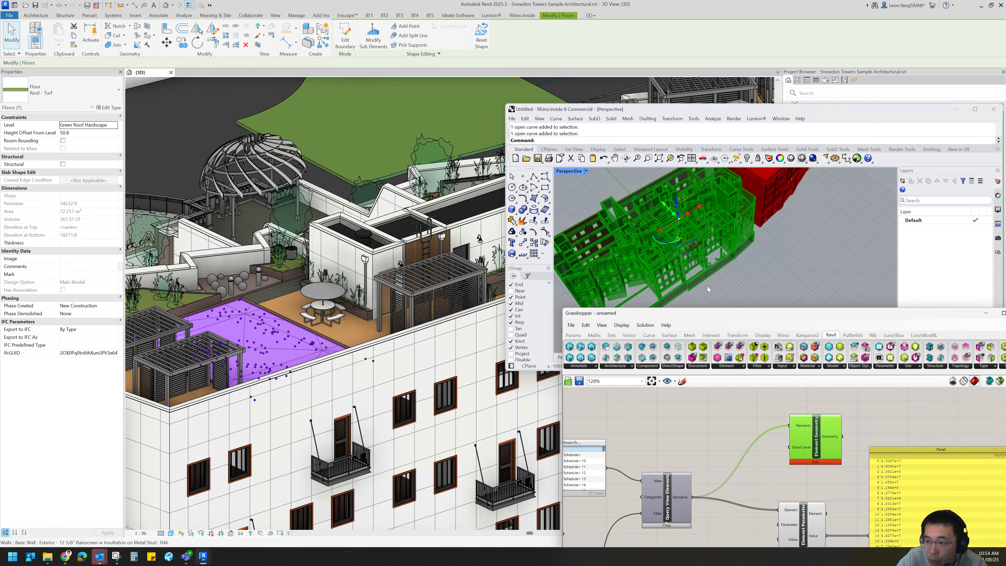
scroll(707, 285, down, 9)
scroll(706, 261, up, 5)
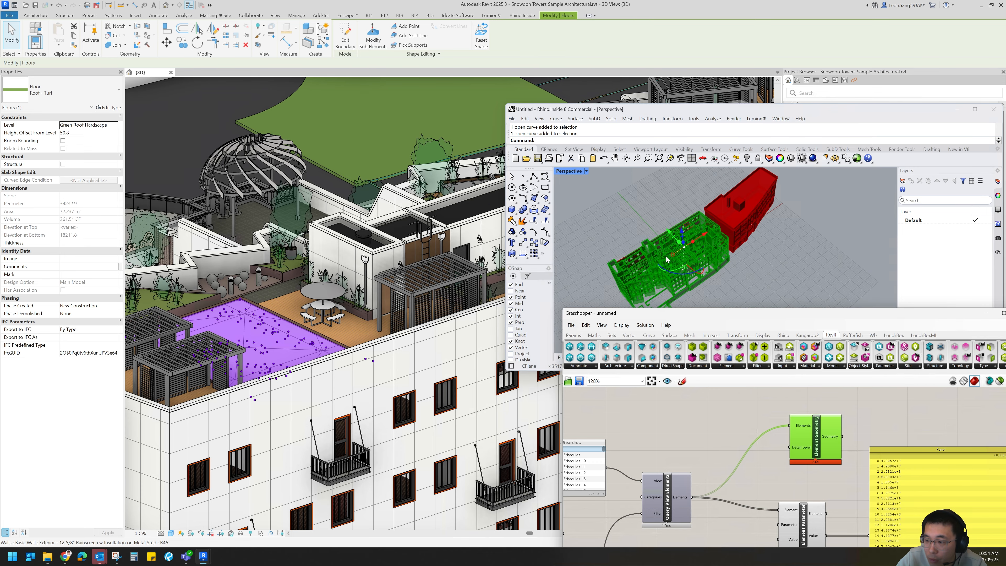
drag(694, 318, 653, 235)
scroll(752, 380, down, 2)
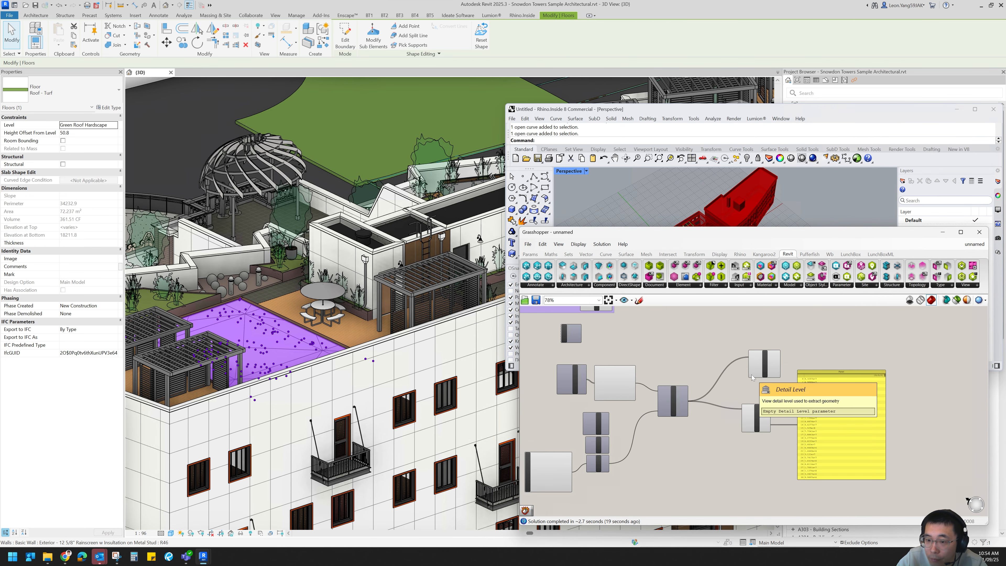